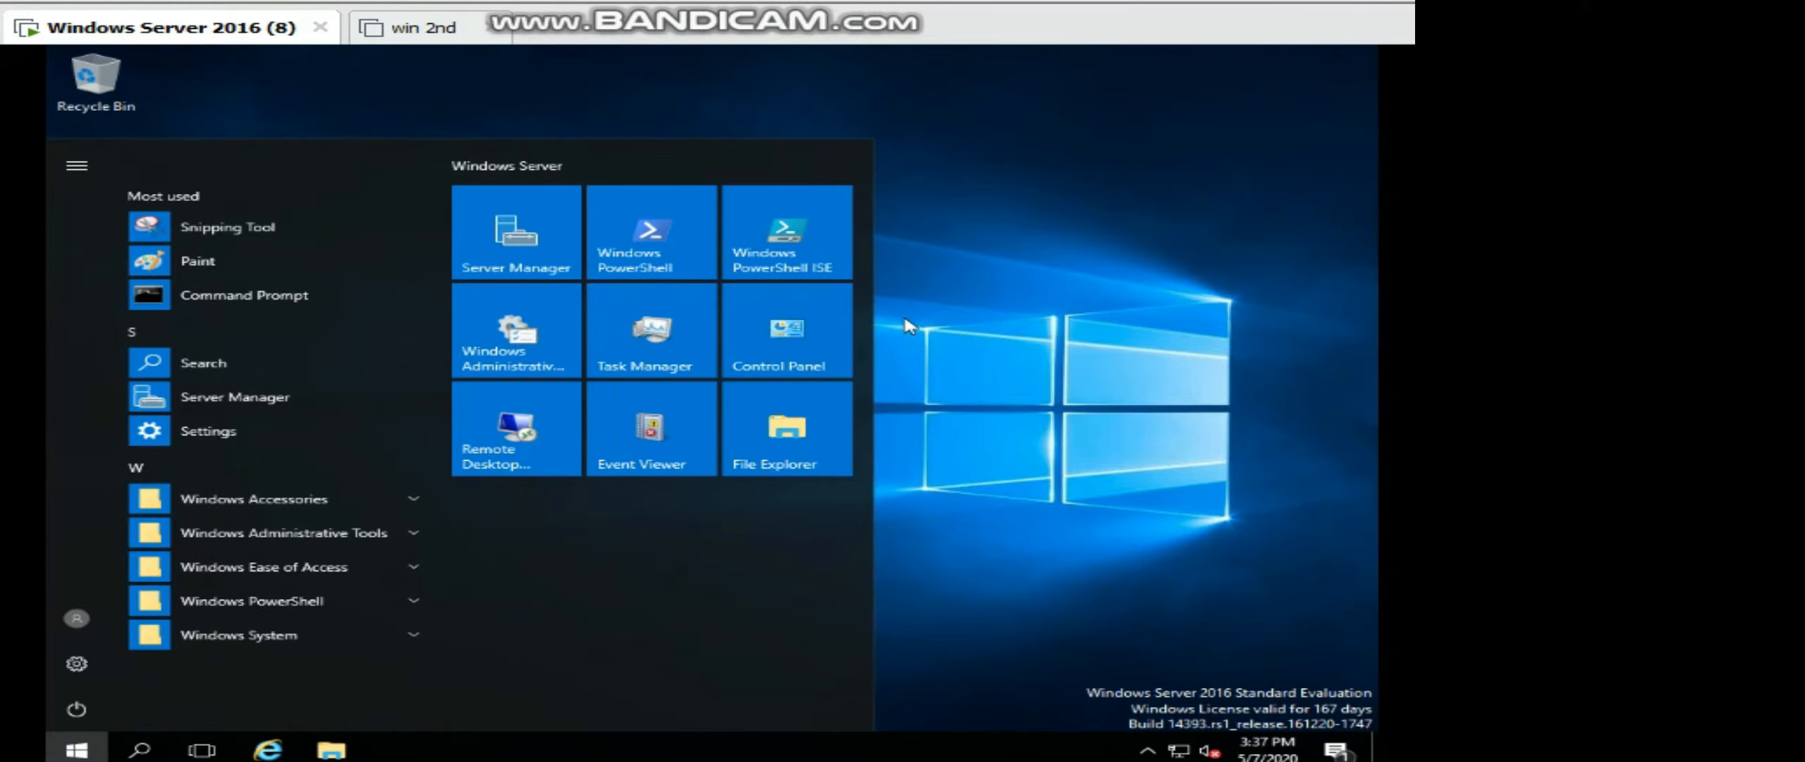
Open Server Manager and launch the Active Directory Users and Computers console.
left_click(258, 397)
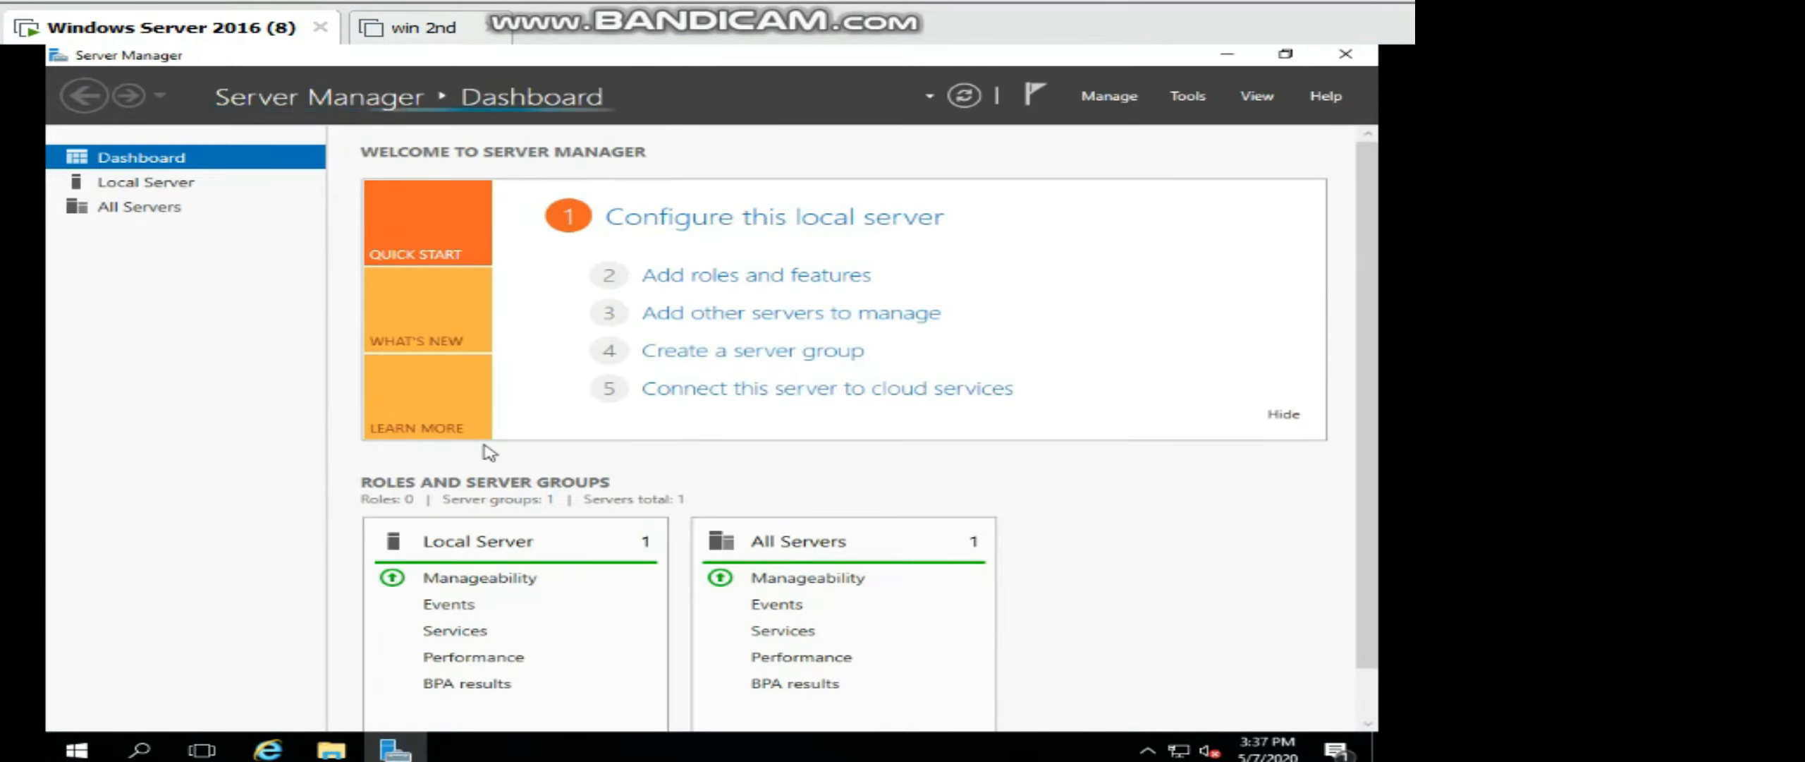
left_click(1187, 99)
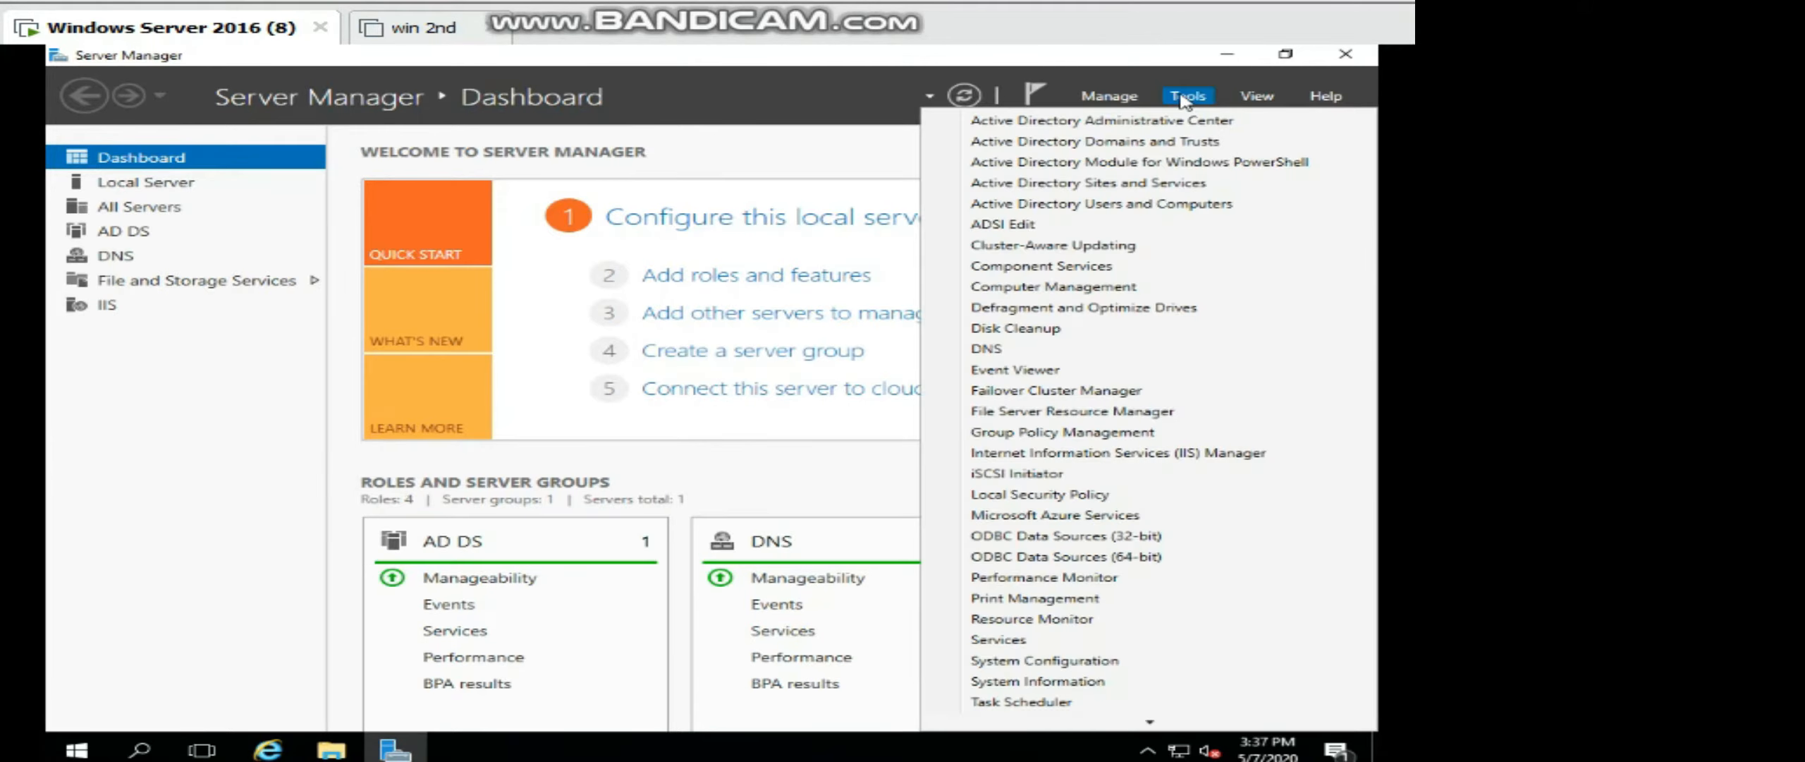
left_click(1105, 204)
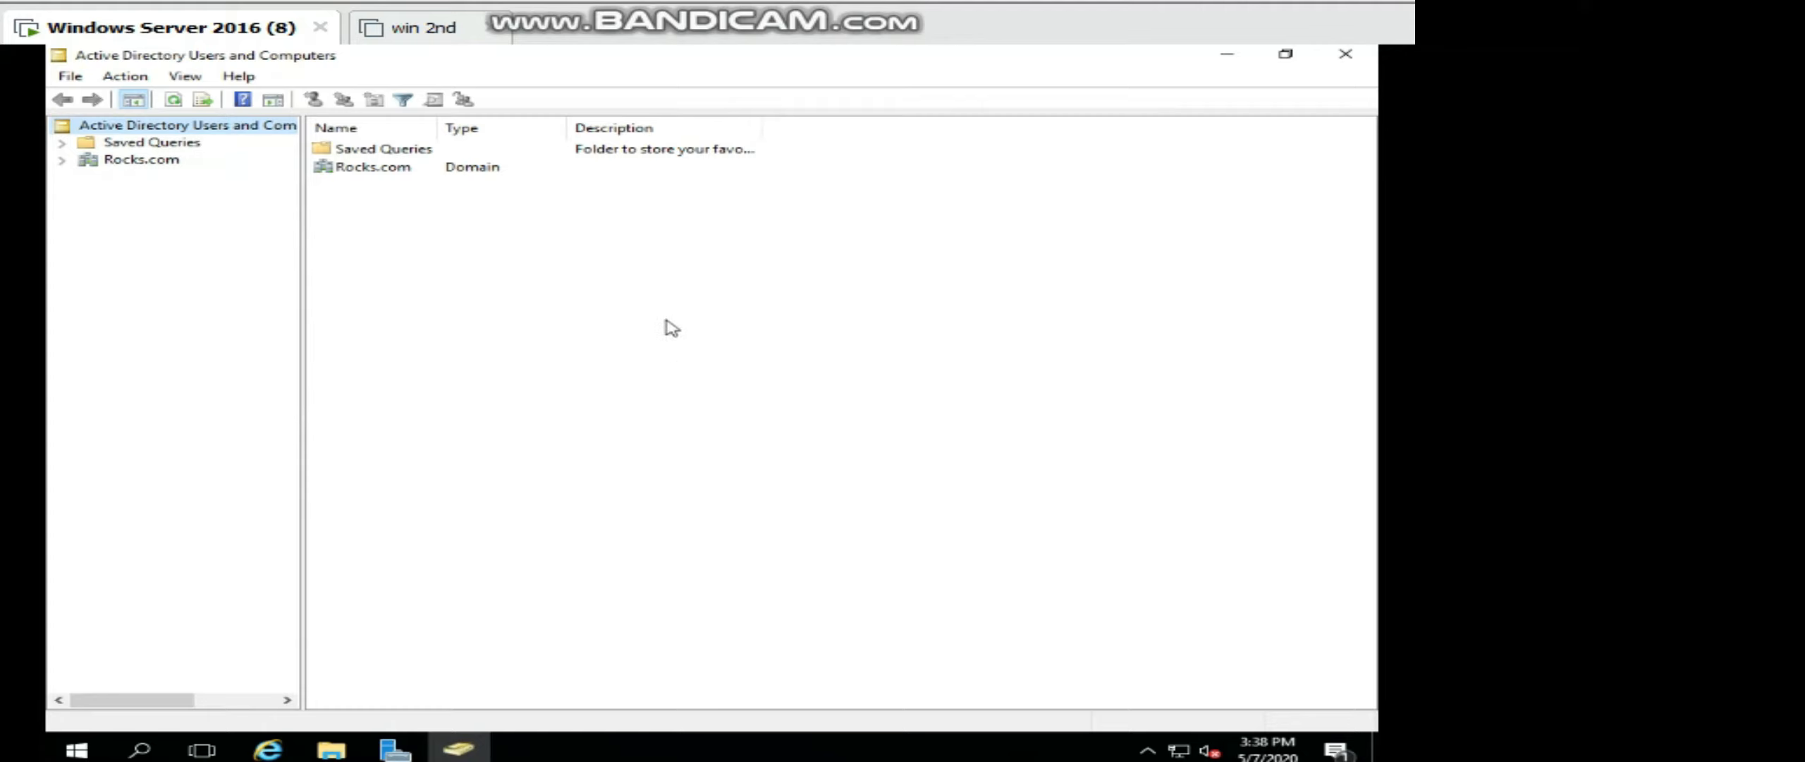
Display the containers of the Rocks.com domain and return to the console root.
left_click(70, 78)
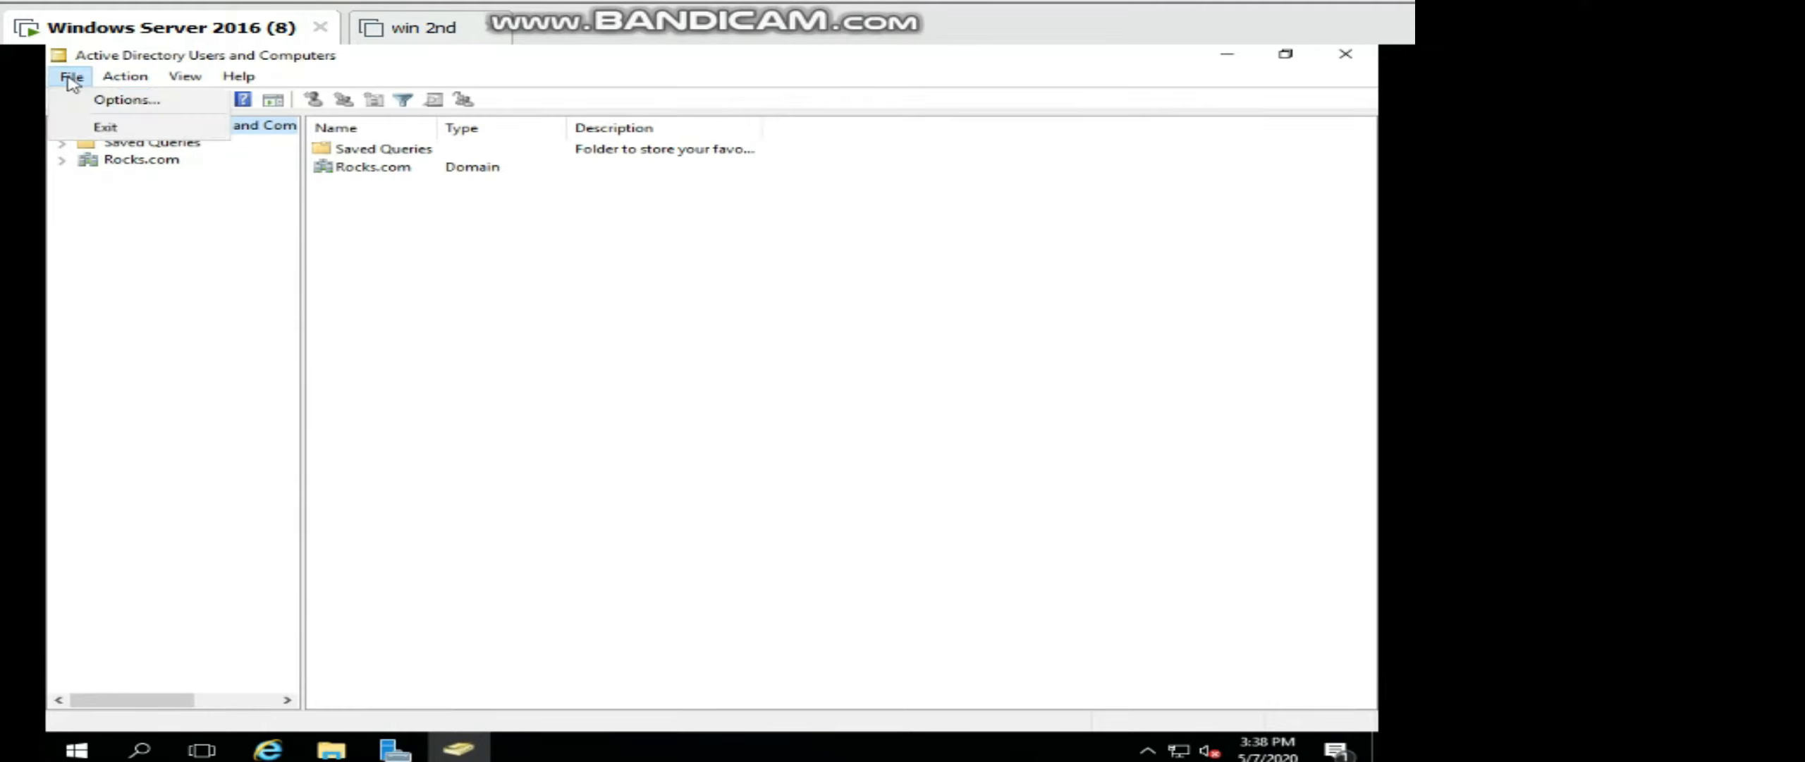
left_click(71, 78)
left_click(134, 159)
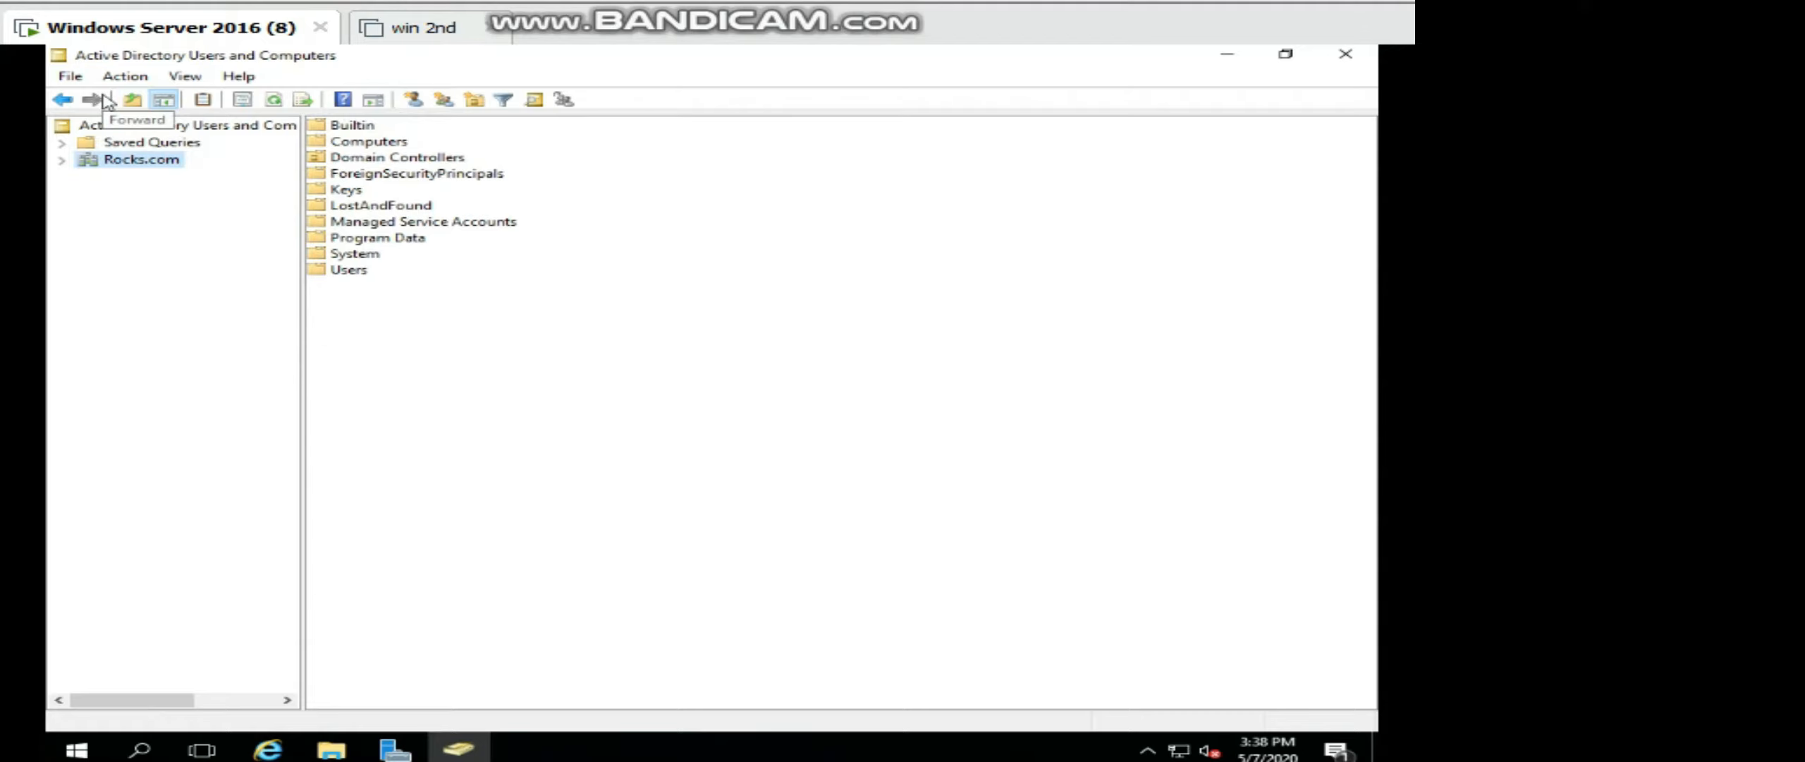
left_click(121, 130)
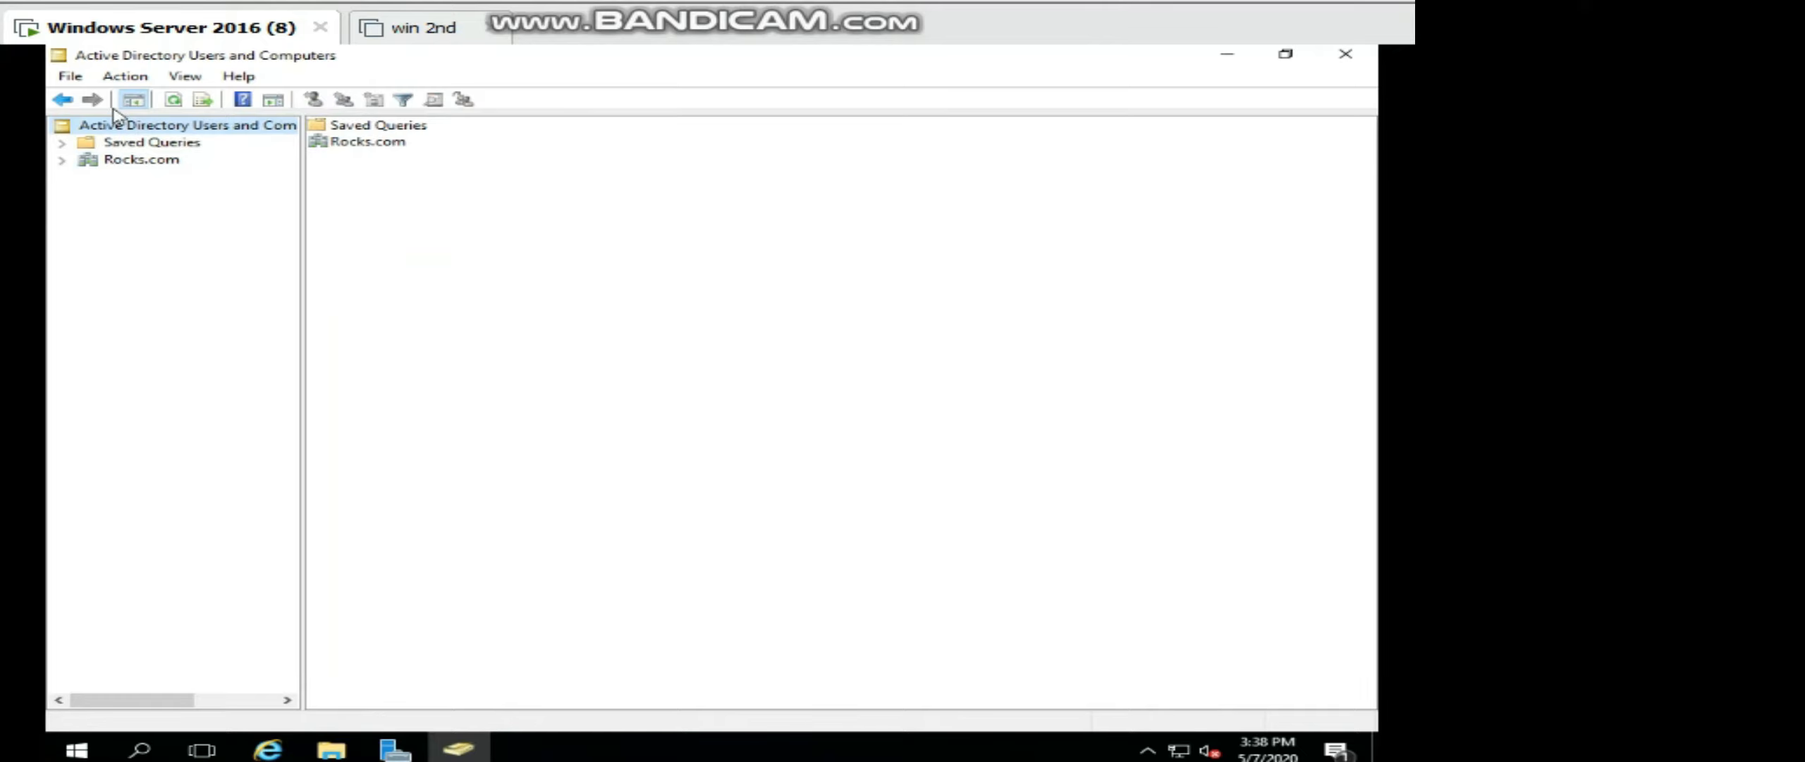
Review the console's Disk Cleanup options, decline deleting the stored console files, and cancel out of the options.
left_click(71, 76)
mouse_move(160, 83)
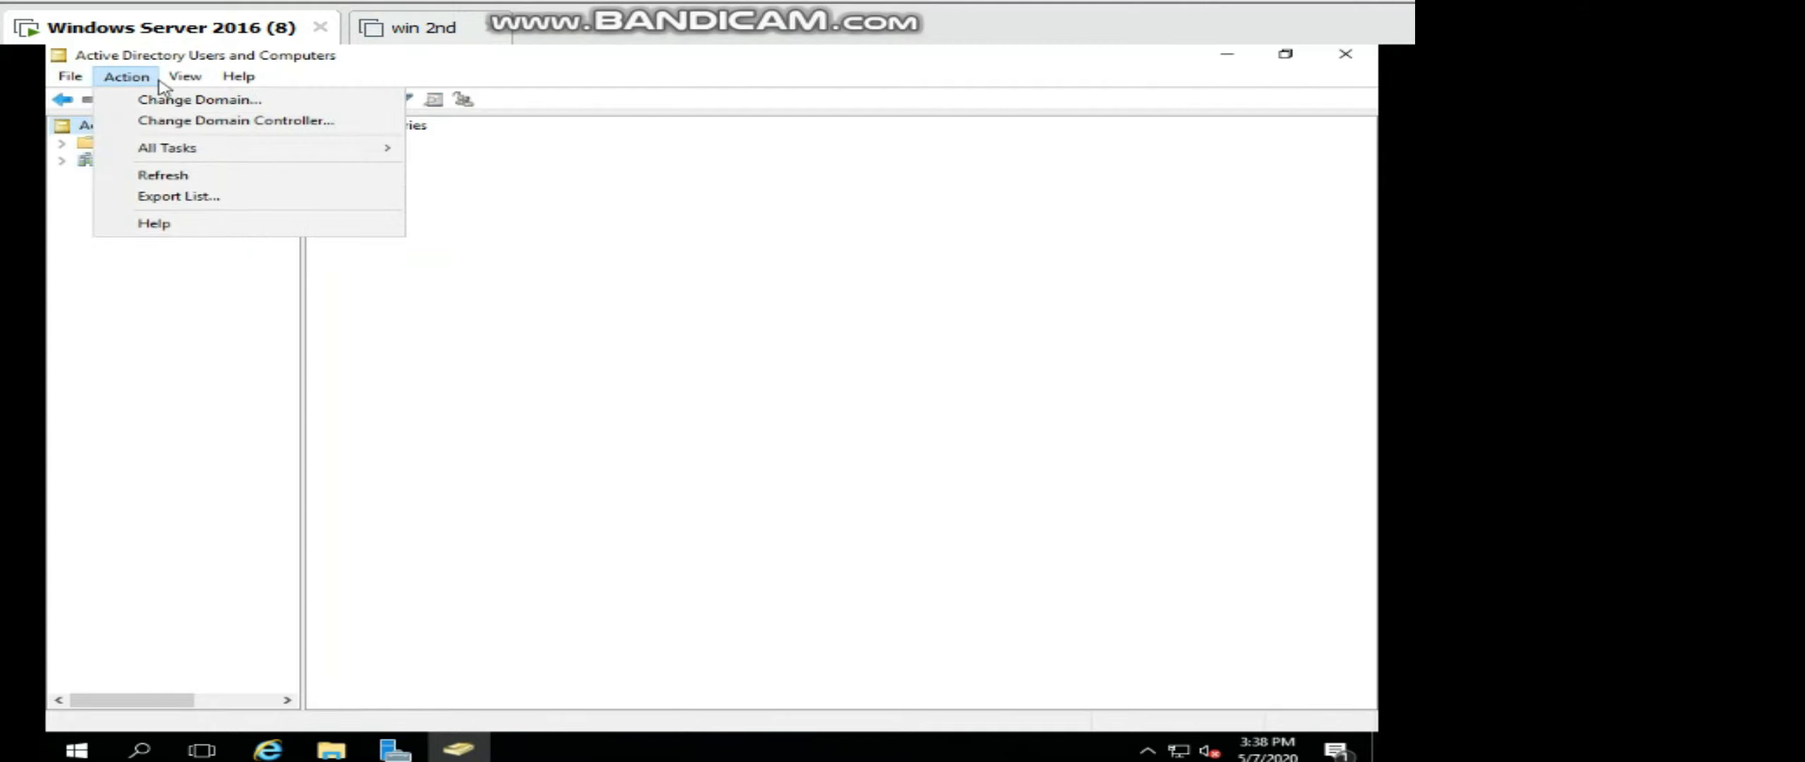
mouse_move(231, 83)
mouse_move(69, 86)
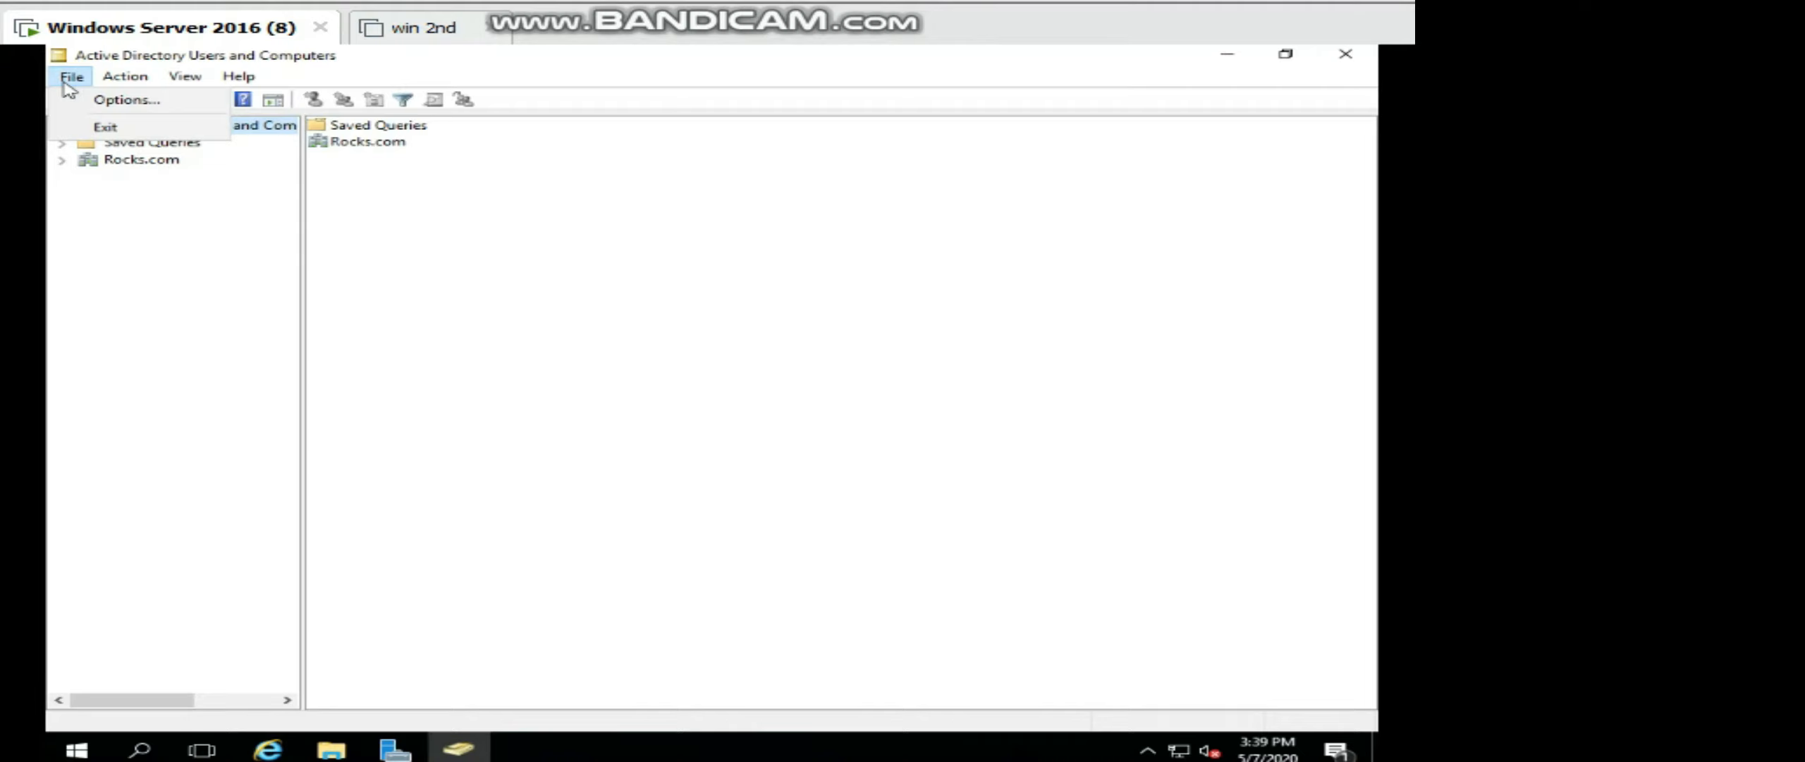
left_click(120, 104)
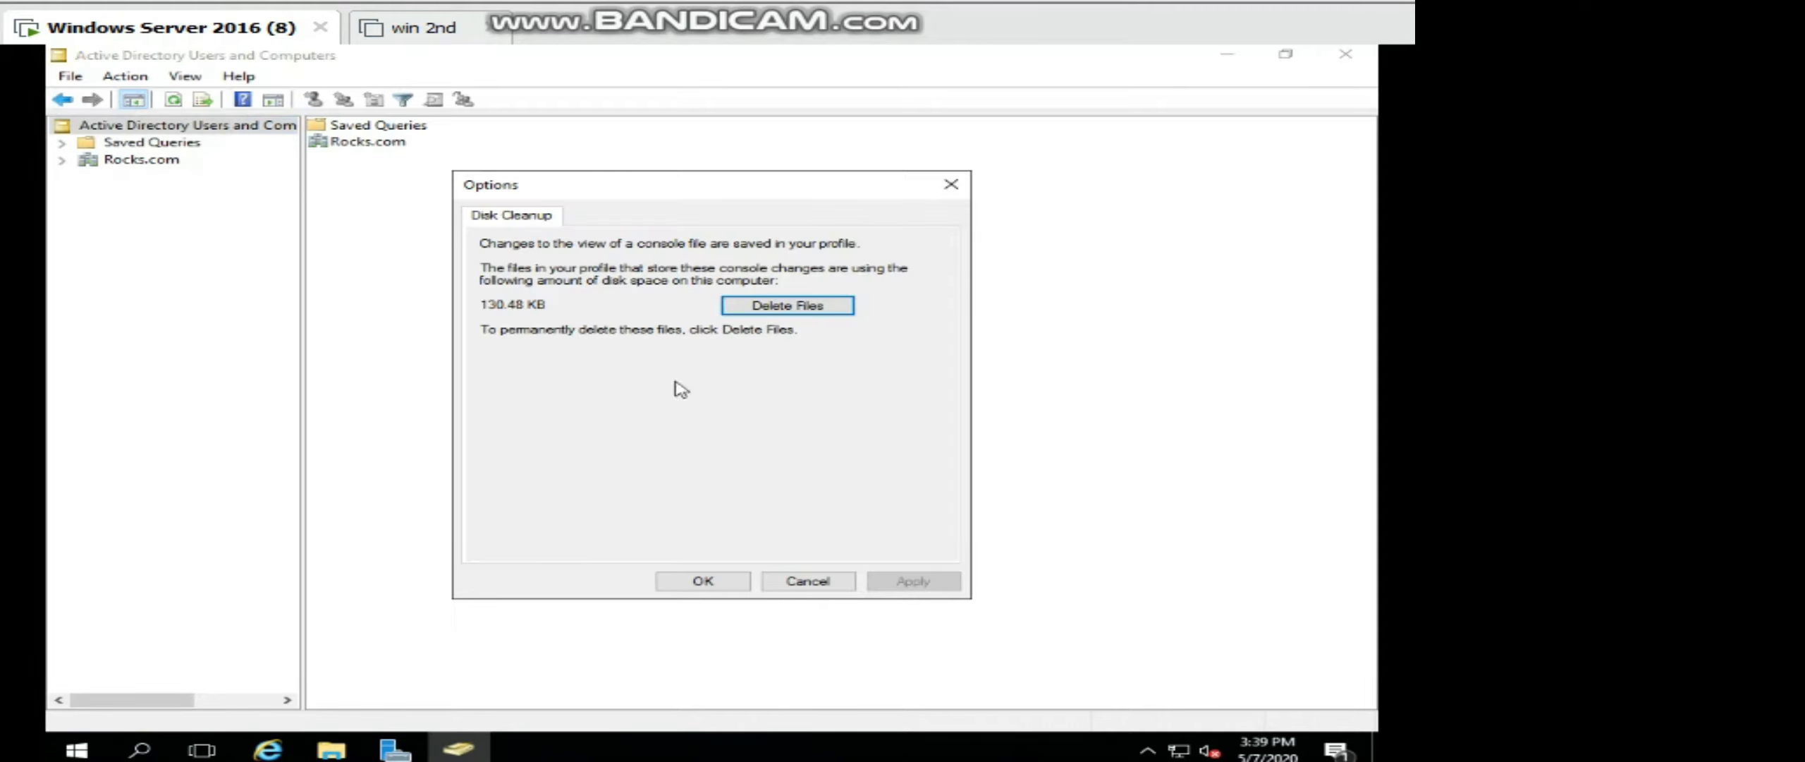
left_click(772, 310)
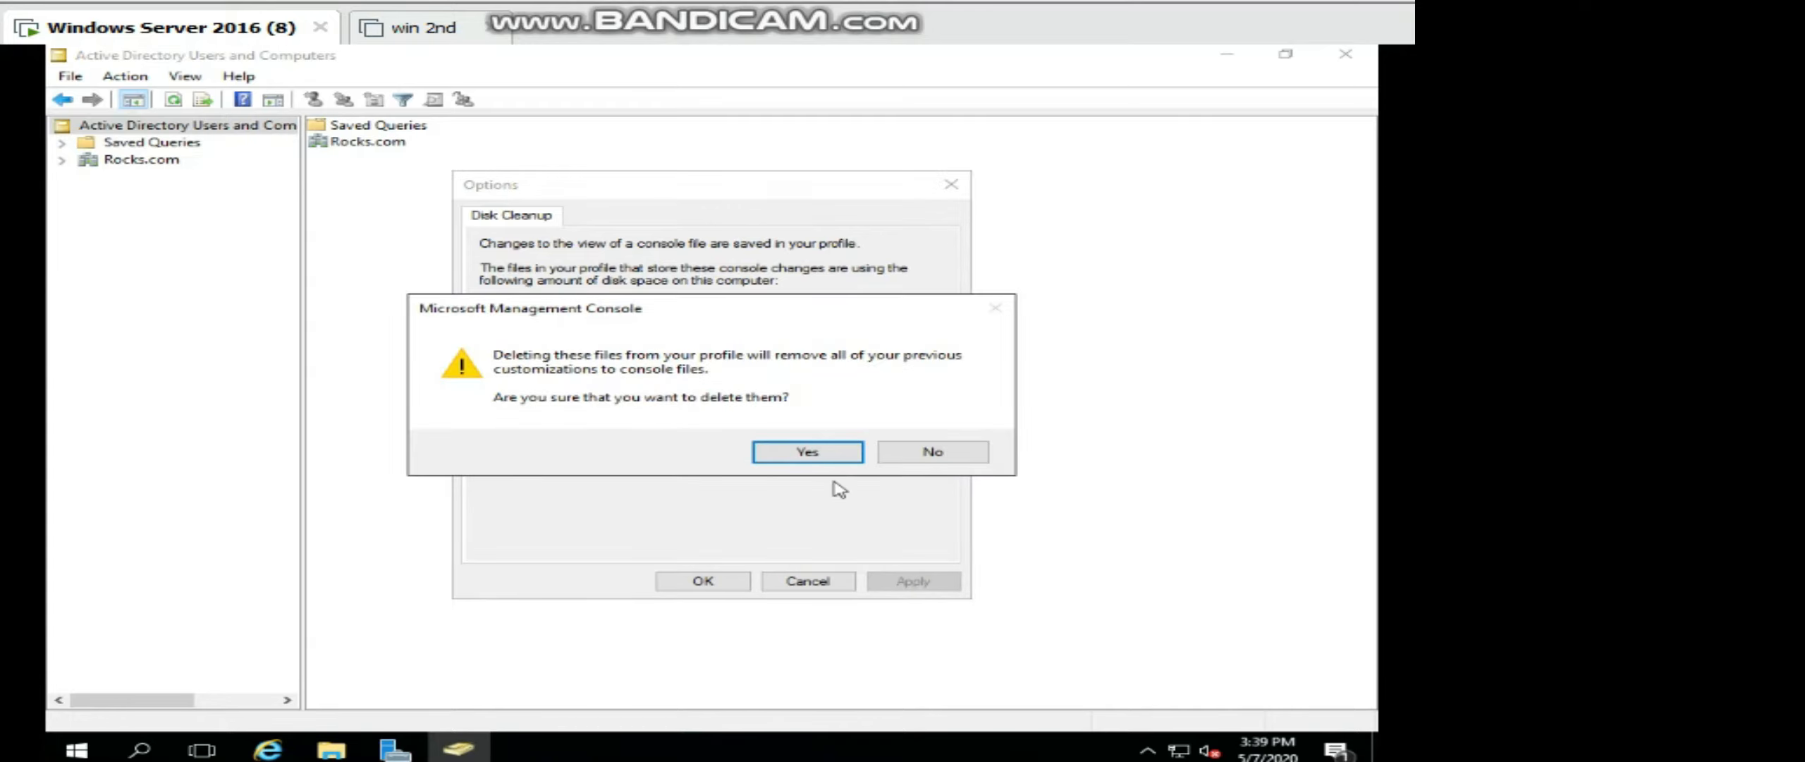
left_click(919, 457)
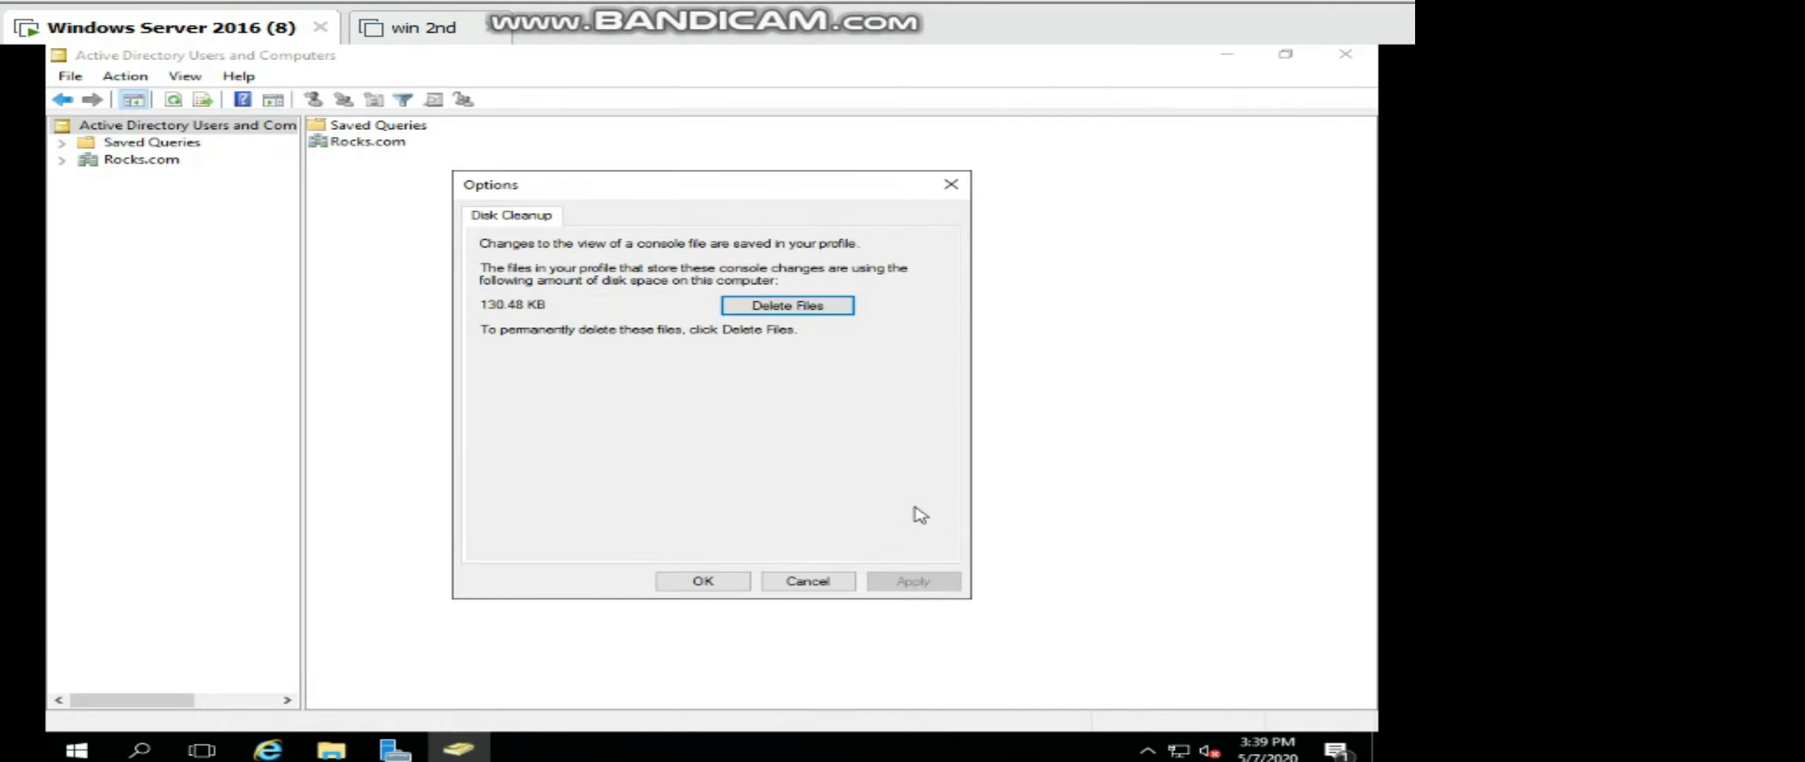
left_click(809, 582)
left_click(71, 76)
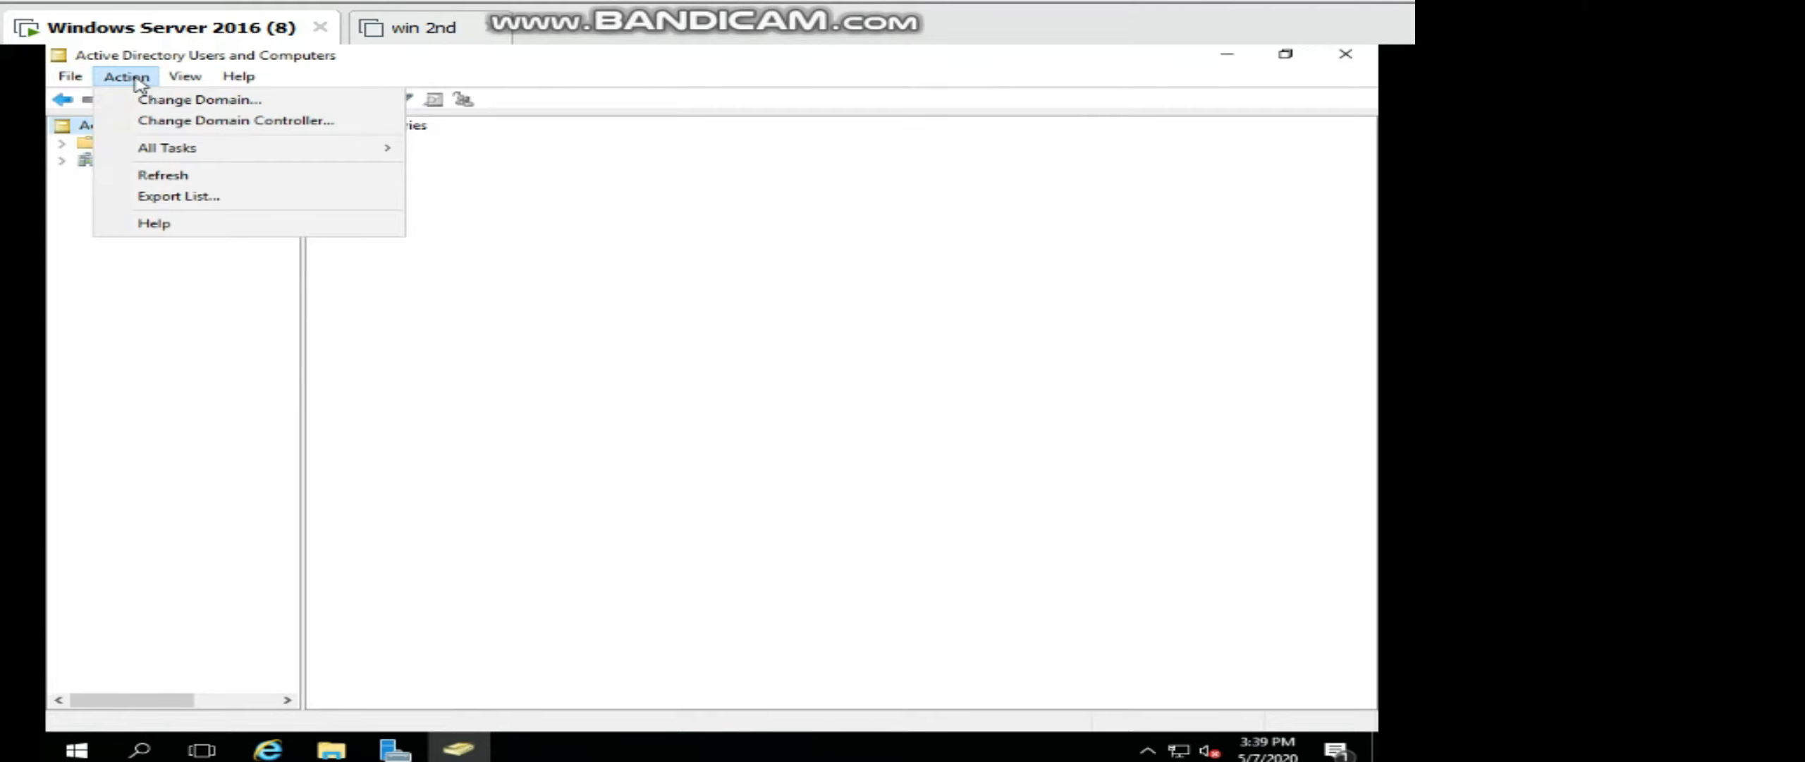
left_click(133, 334)
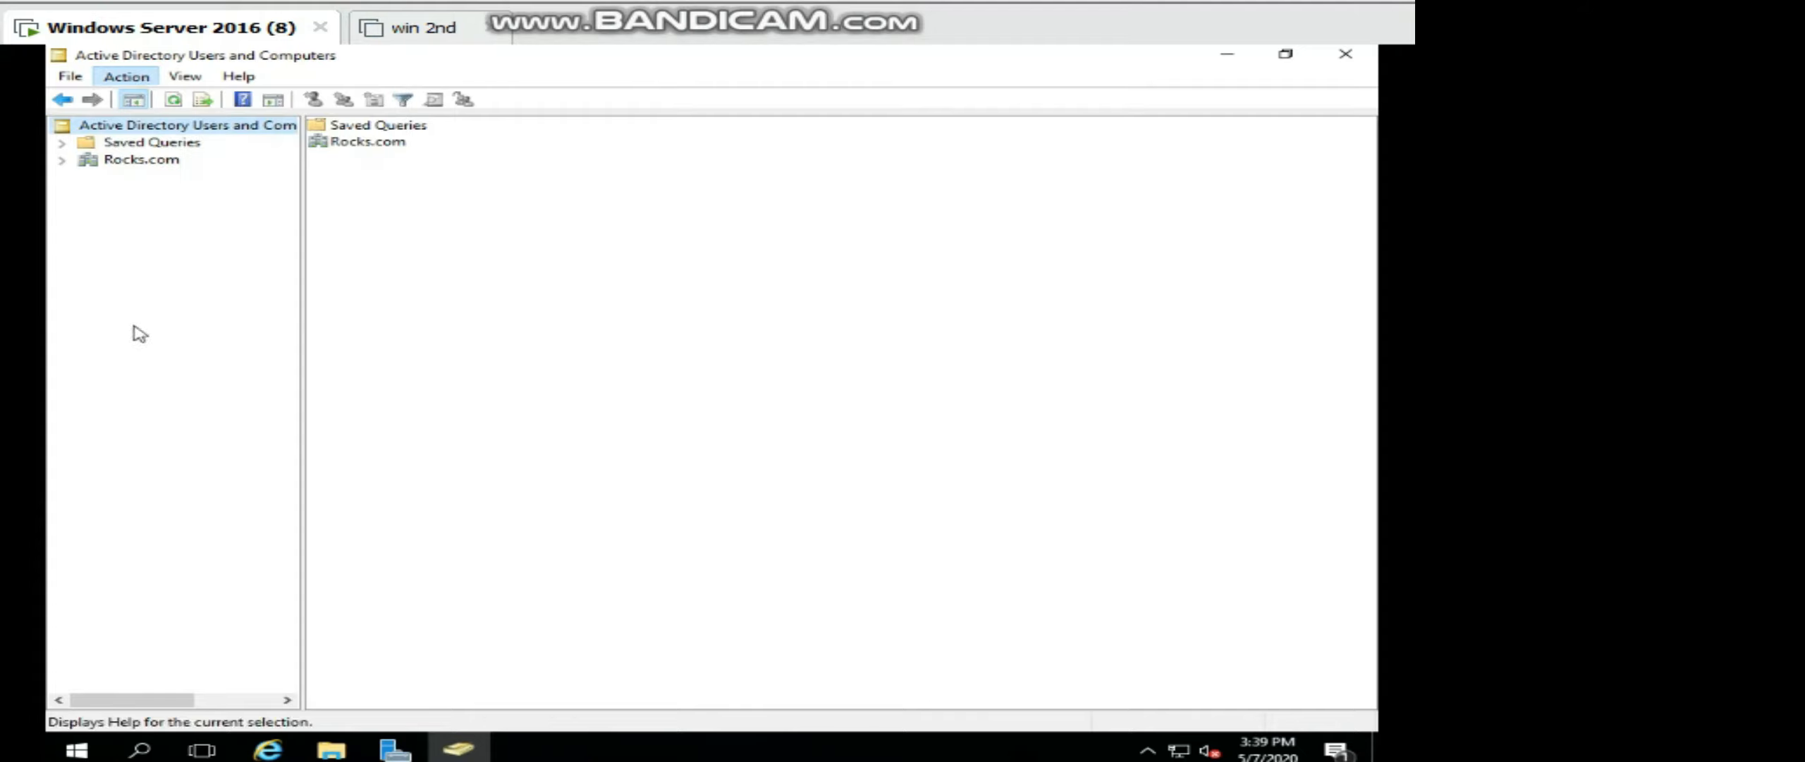
right_click(109, 161)
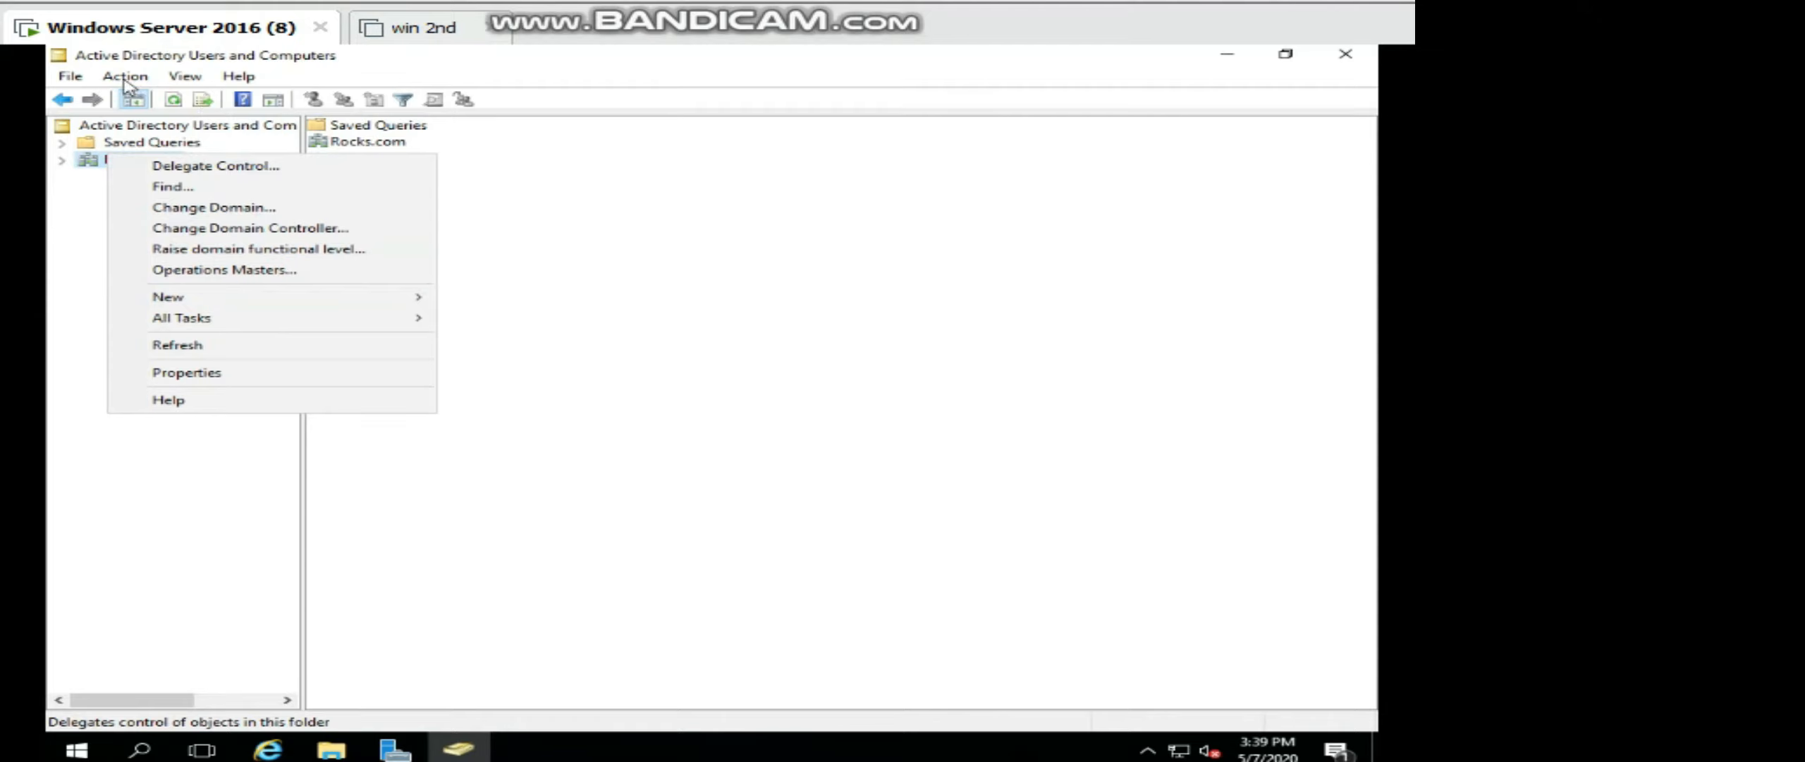
Turn off Advanced Features and try showing the console items as small icons and as large icons.
left_click(194, 81)
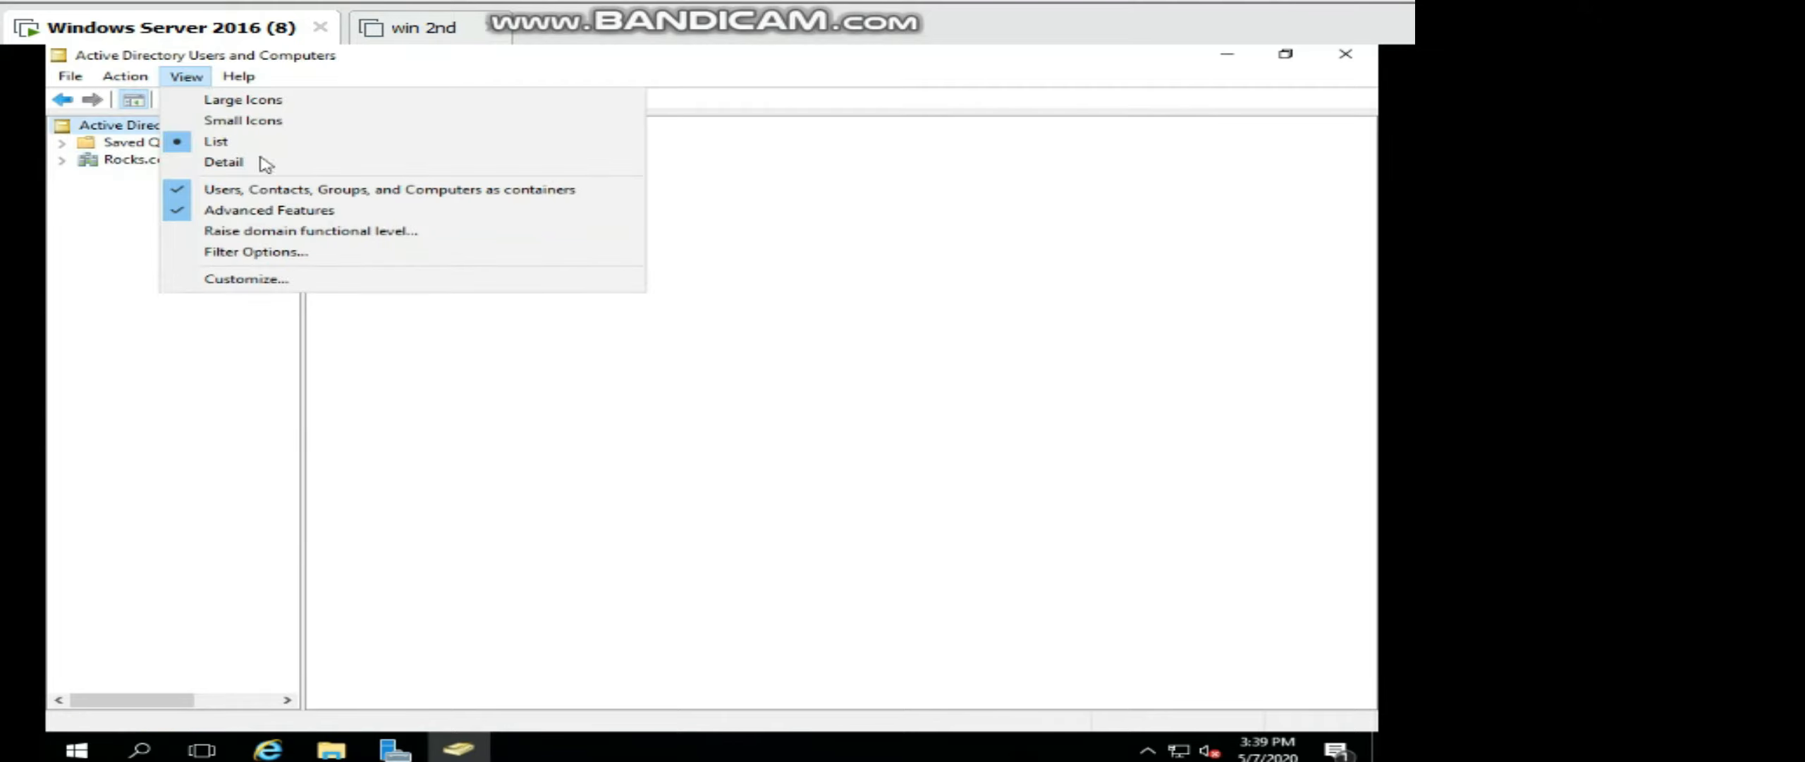
left_click(233, 210)
left_click(203, 78)
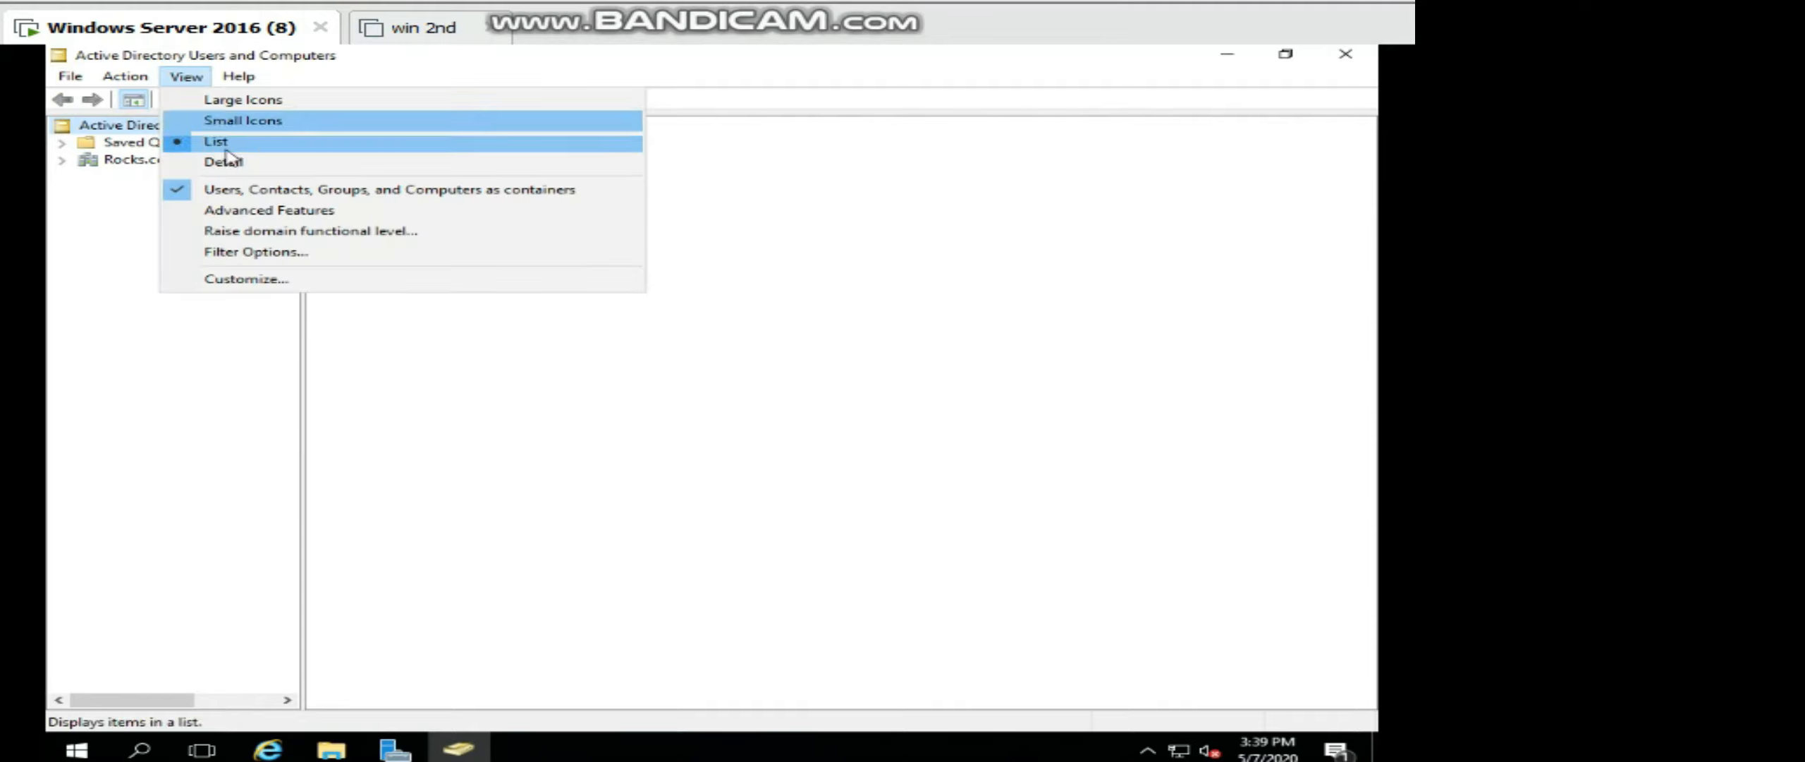
left_click(206, 121)
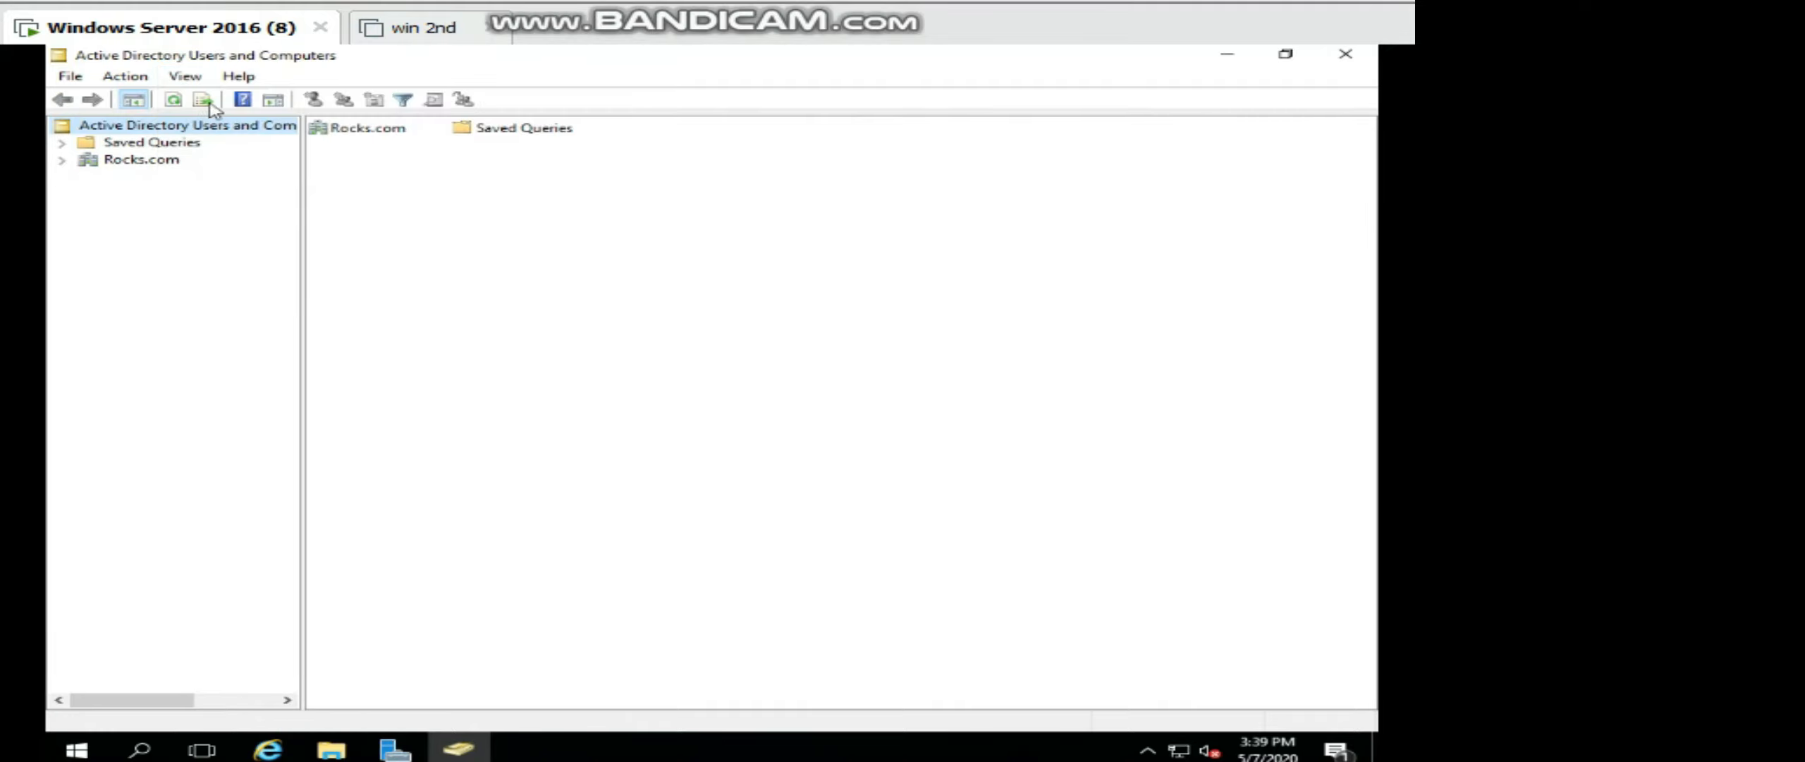
left_click(183, 77)
left_click(220, 99)
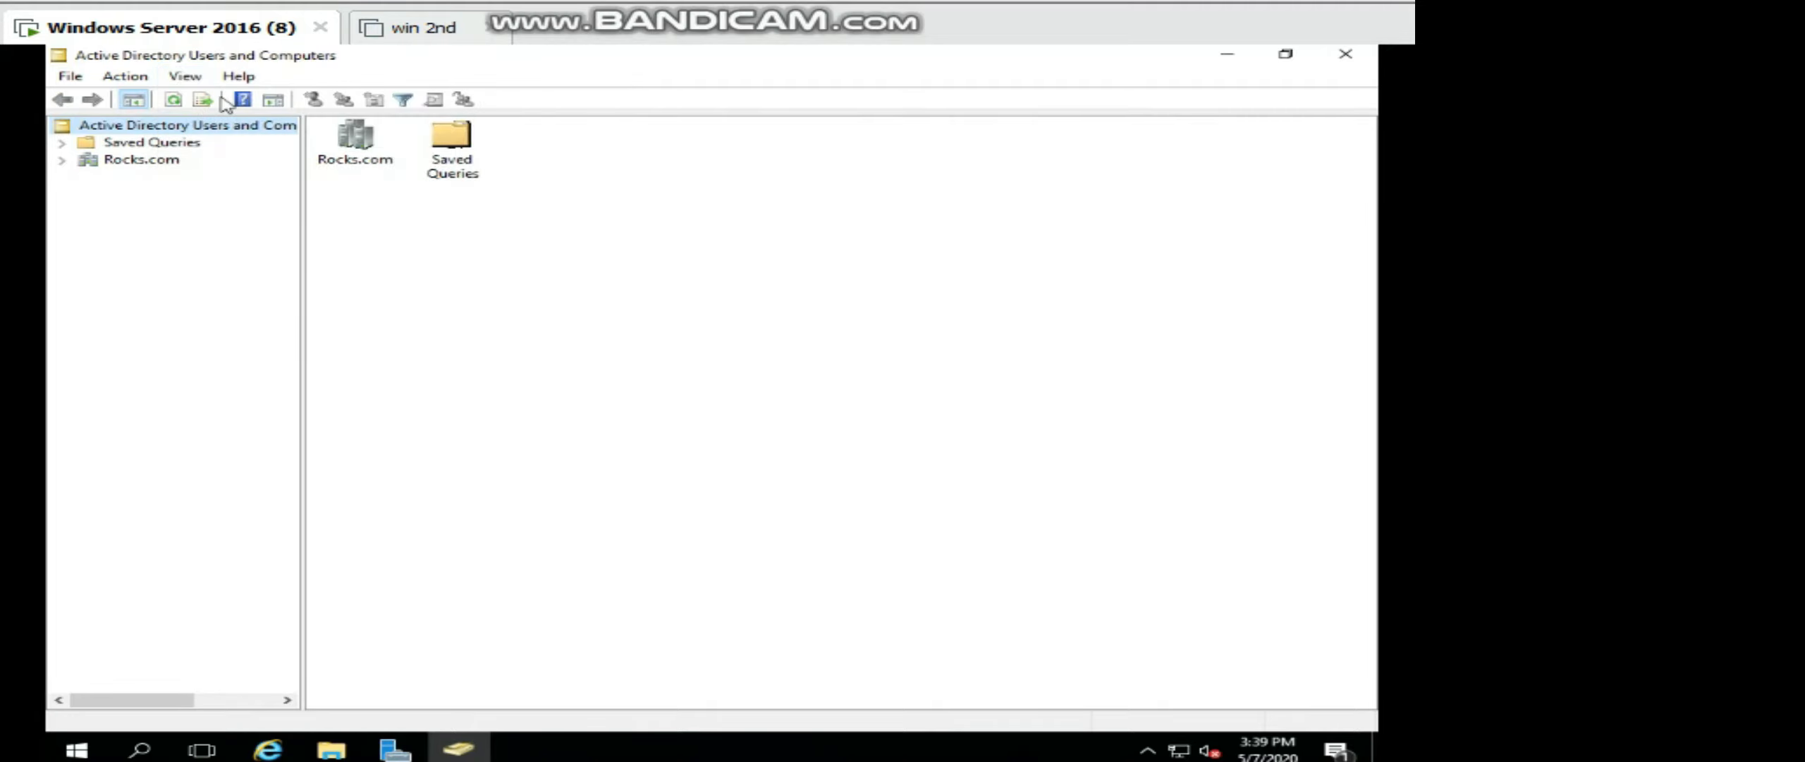
Return the console items to the List layout and turn Advanced Features back on.
left_click(187, 79)
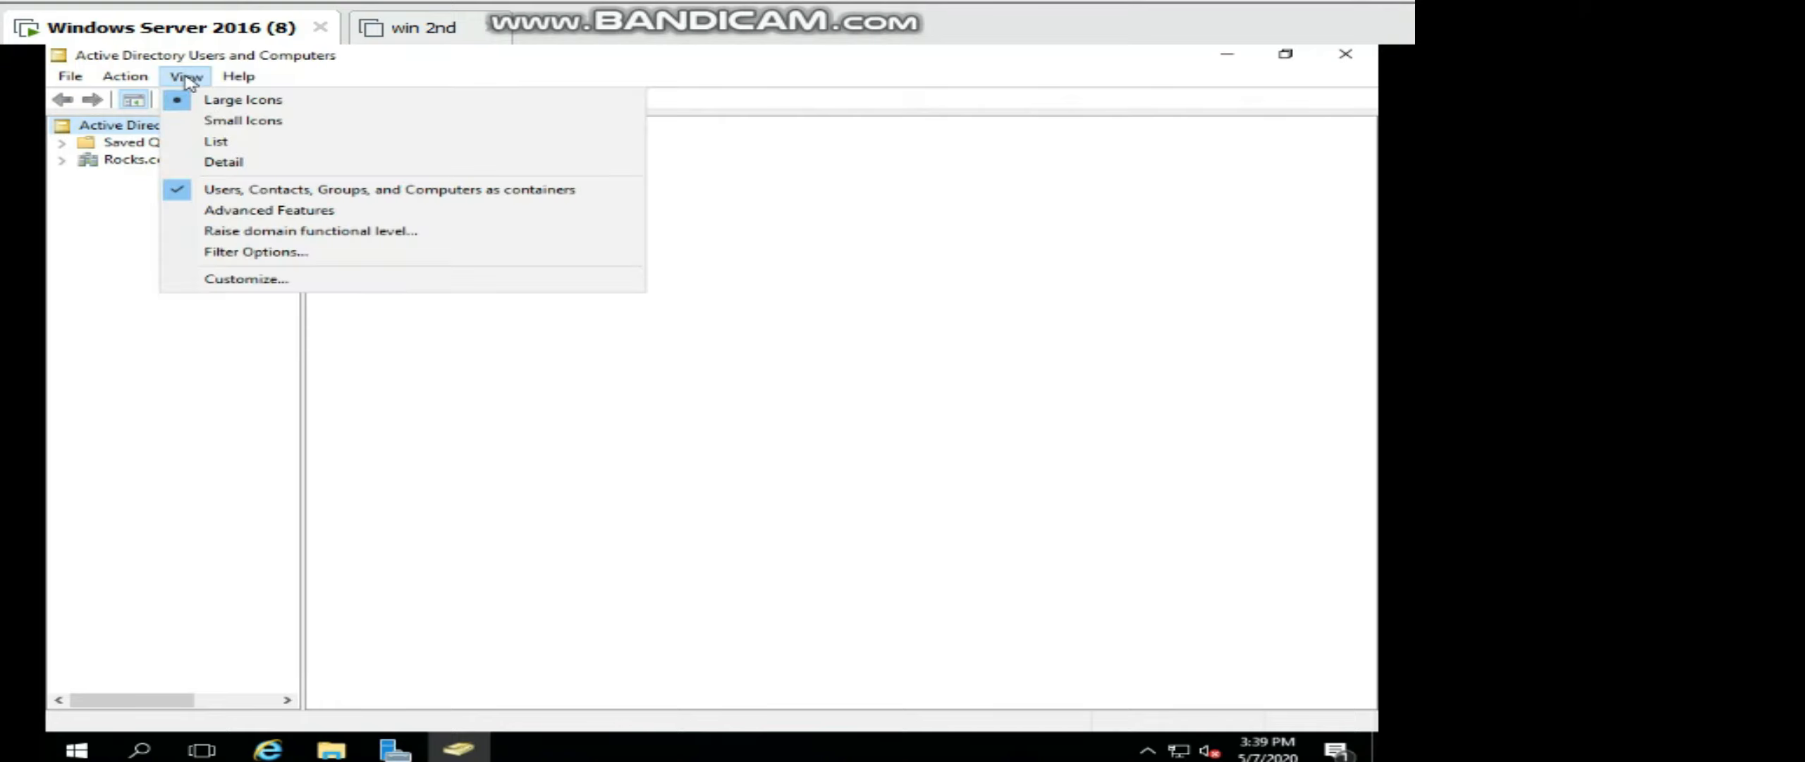
left_click(215, 141)
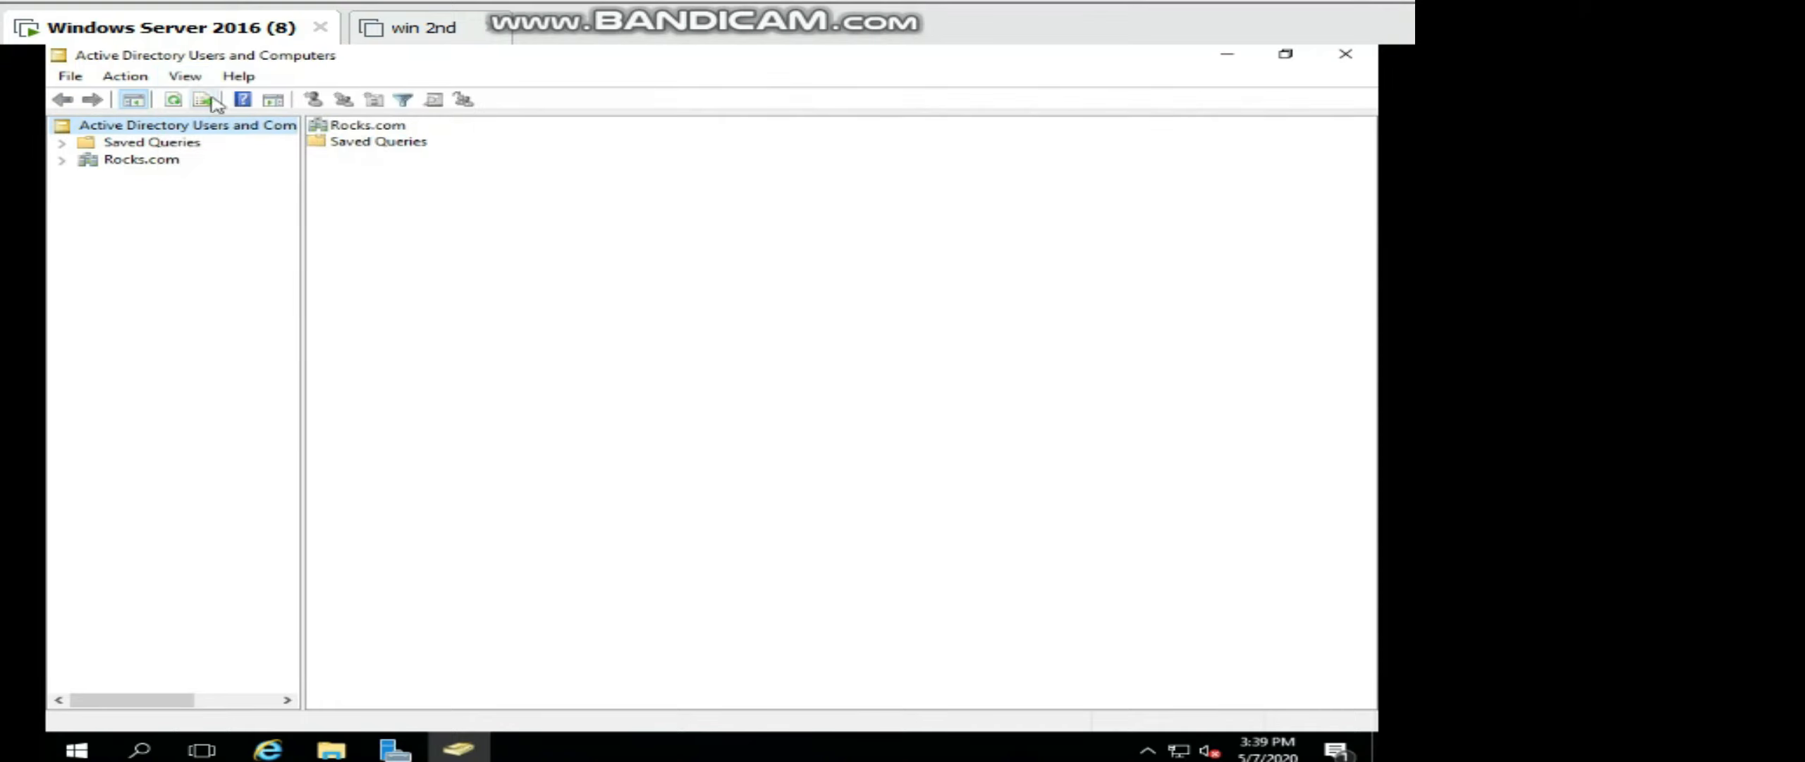
left_click(185, 76)
left_click(261, 211)
Set the filter options to show only specific object types, adding Users, Groups and Contacts to the selected Computers type.
left_click(195, 79)
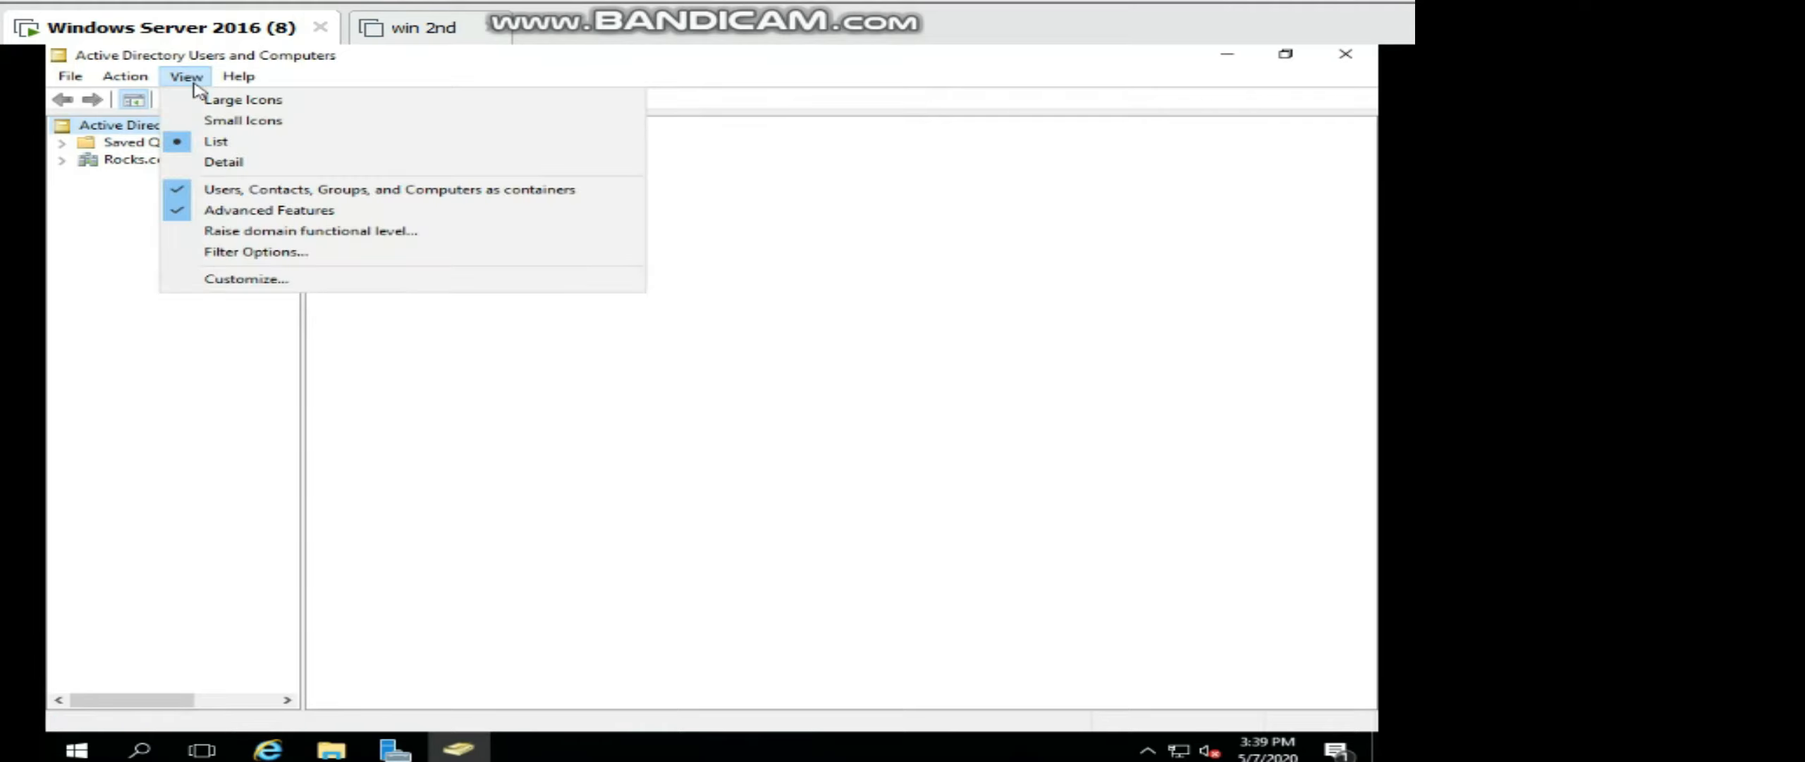
left_click(210, 252)
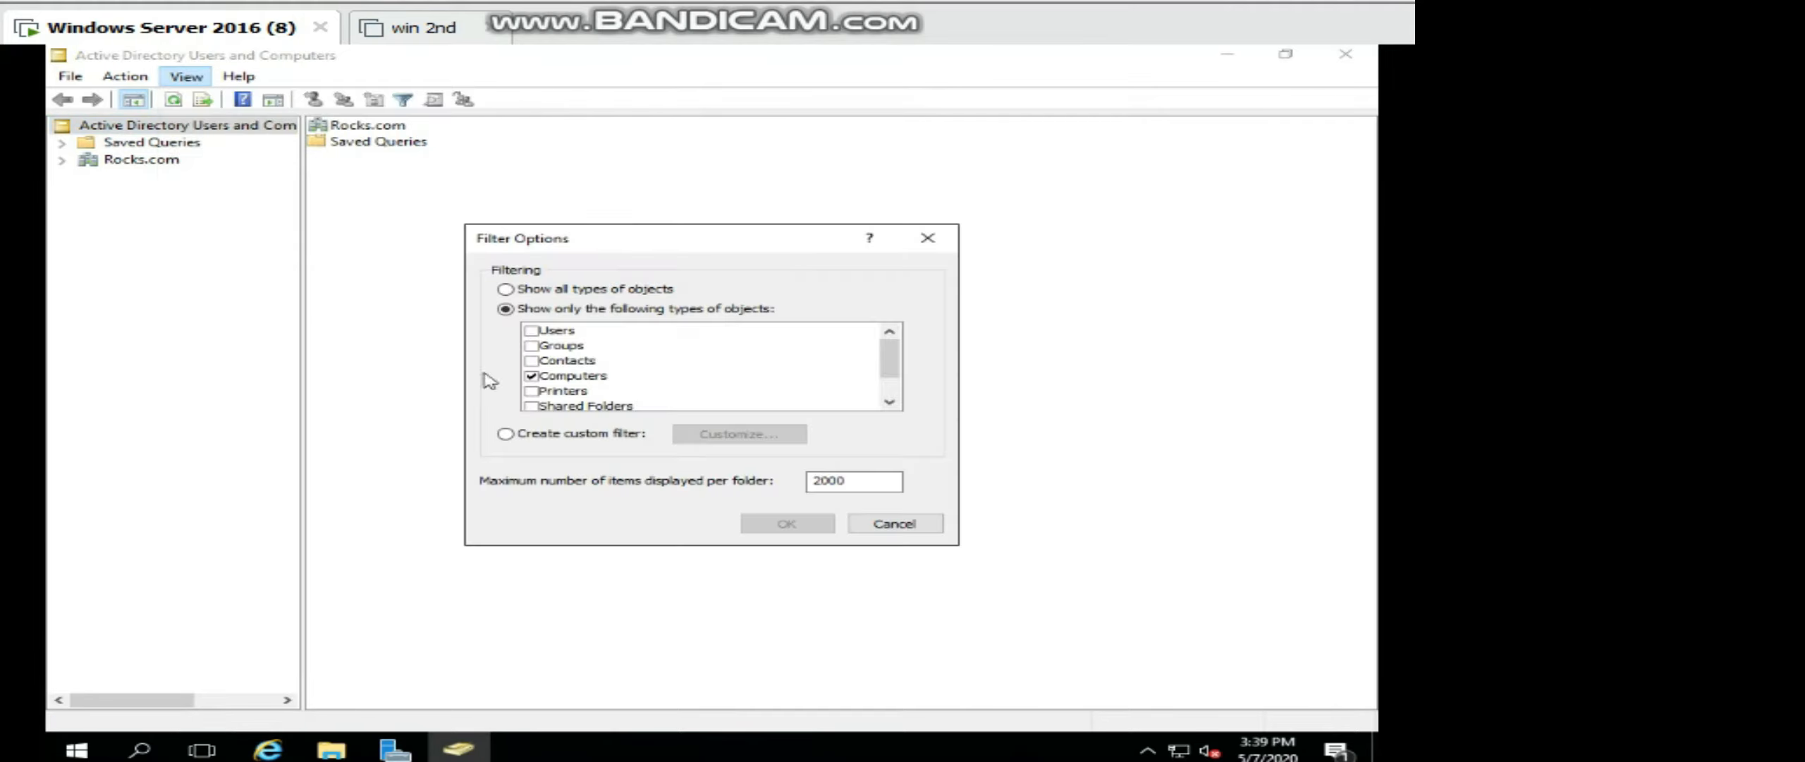
left_click(506, 289)
left_click(515, 311)
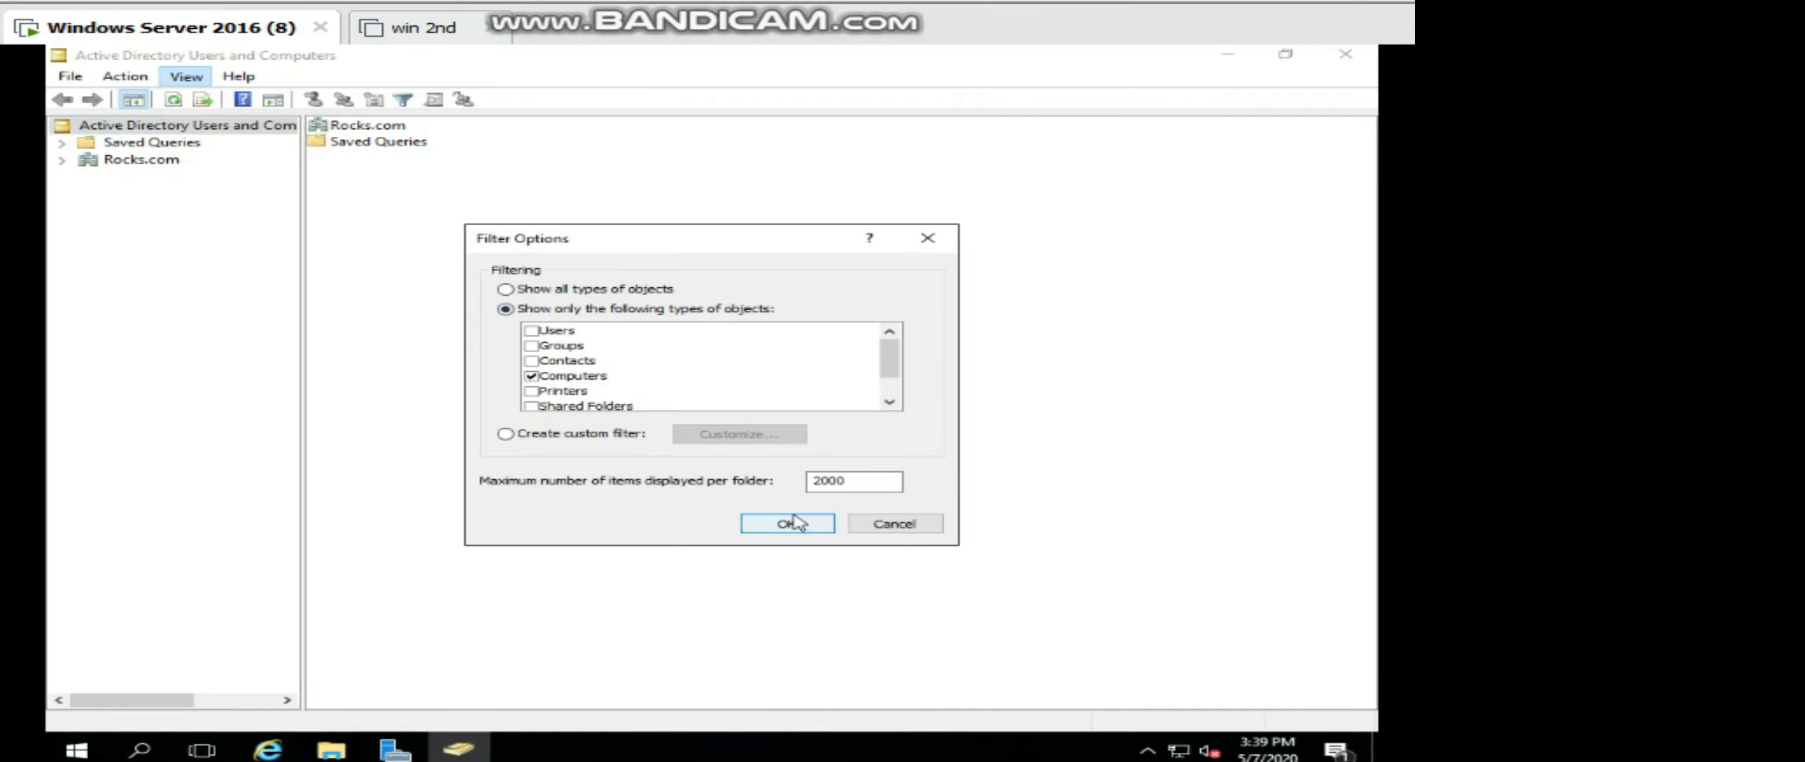
left_click(531, 330)
left_click(532, 345)
left_click(532, 361)
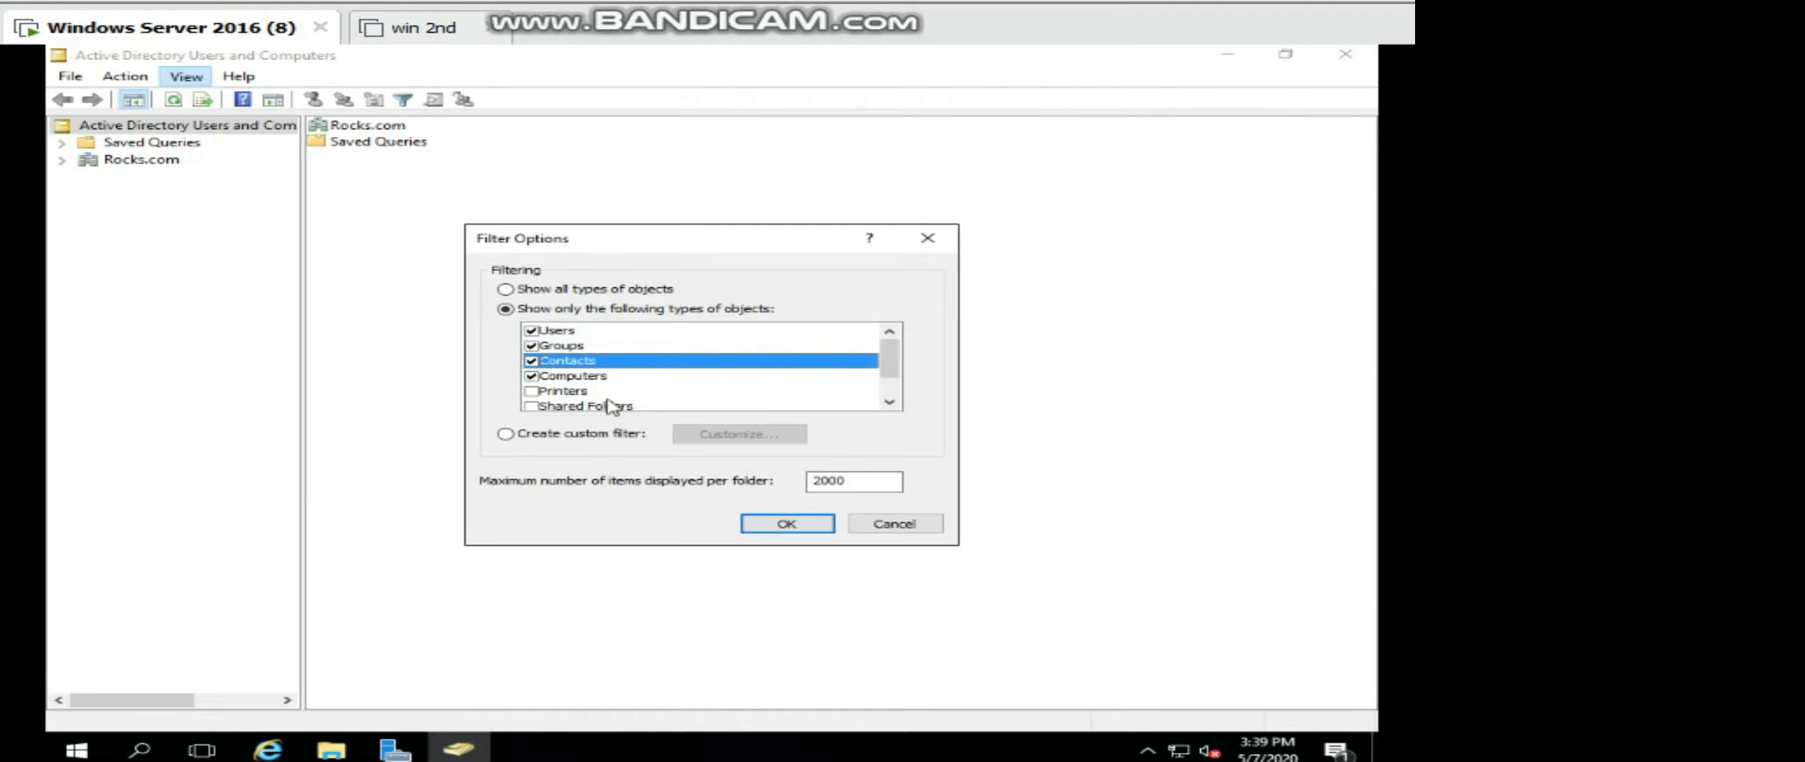
left_click(796, 524)
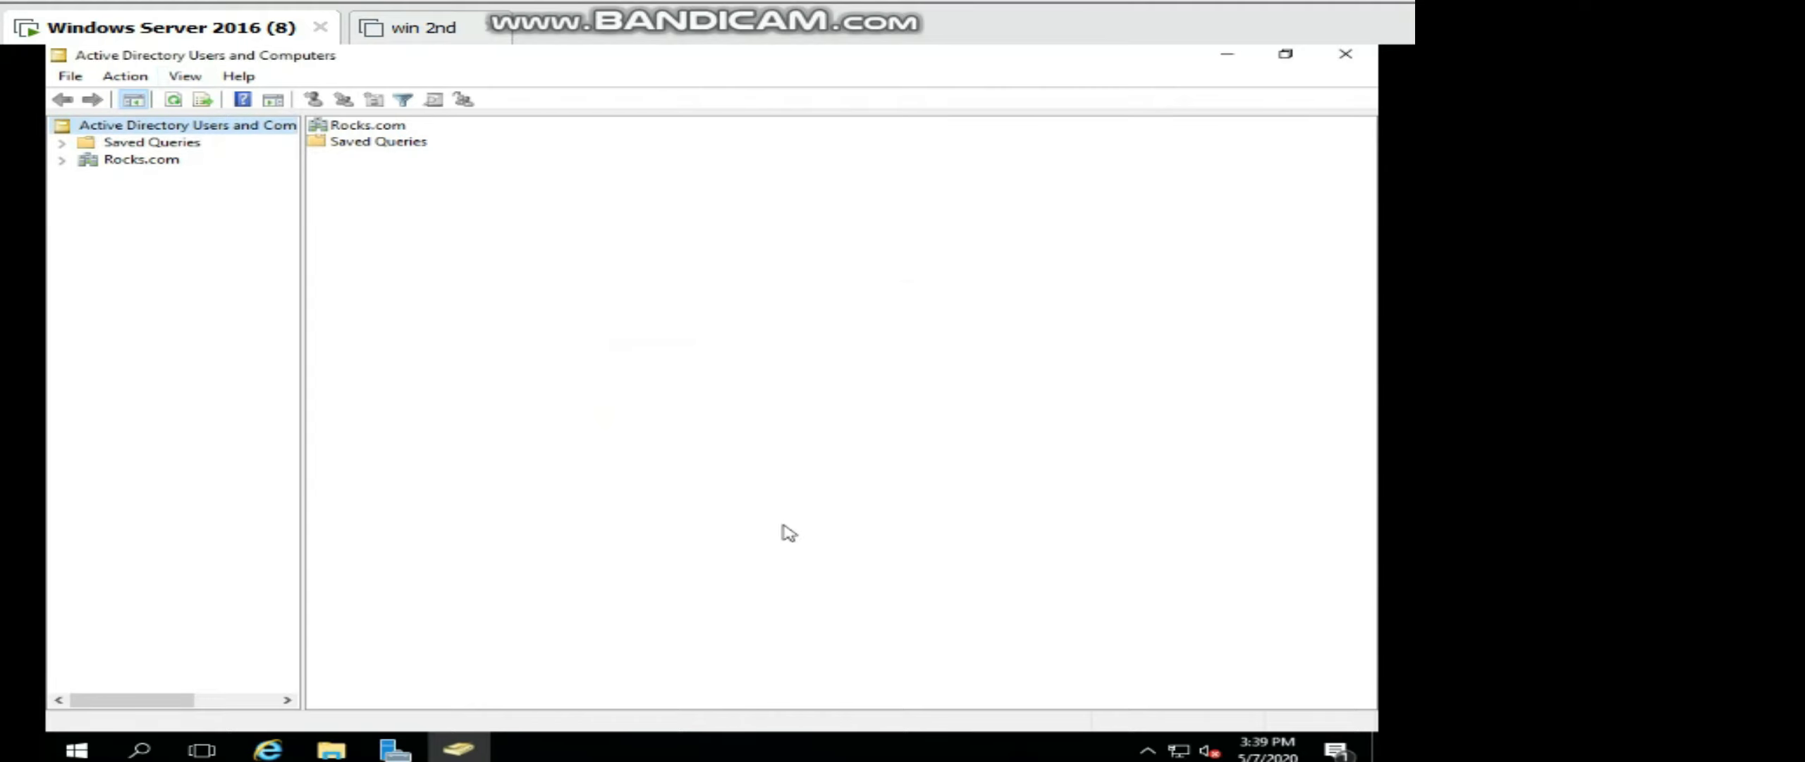
Check the Rocks.com domain once more and review the Customize View settings for the console window.
left_click(145, 159)
left_click(145, 127)
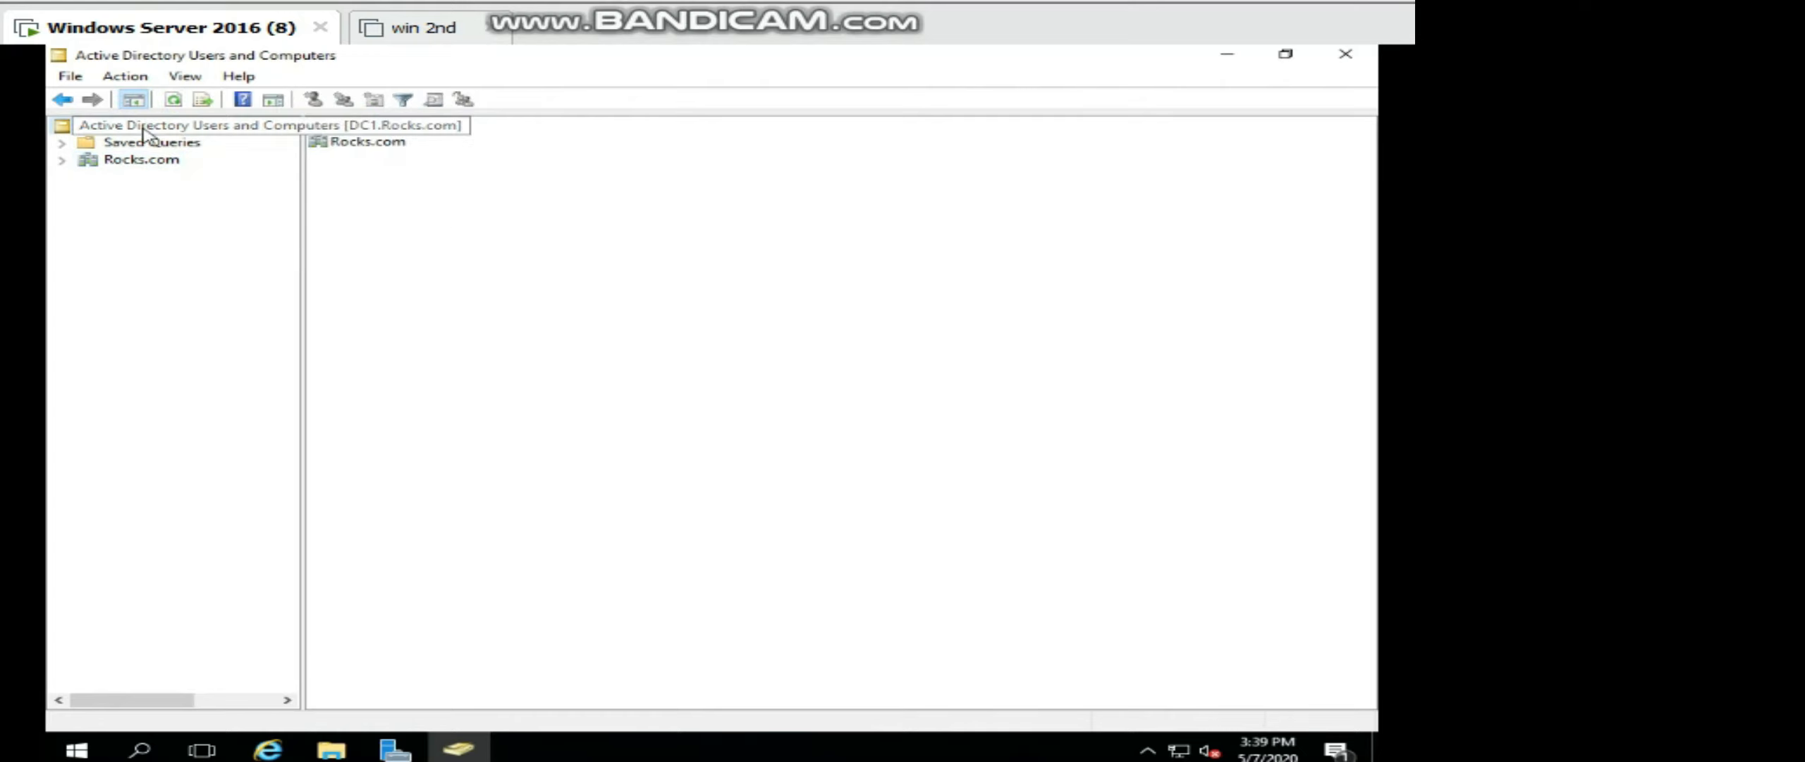
left_click(181, 77)
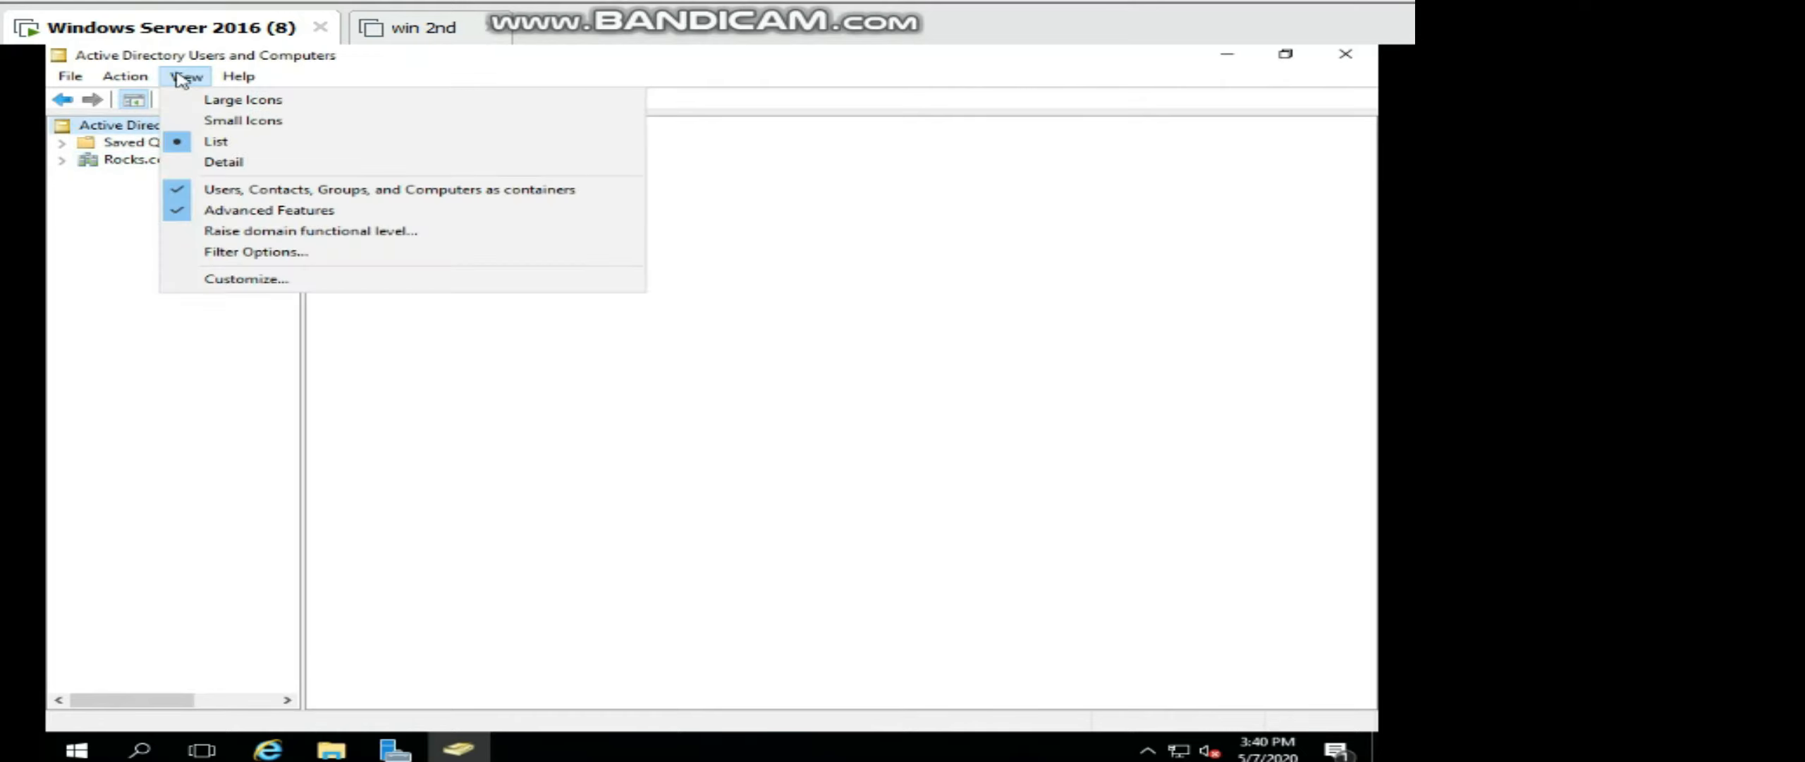
left_click(282, 280)
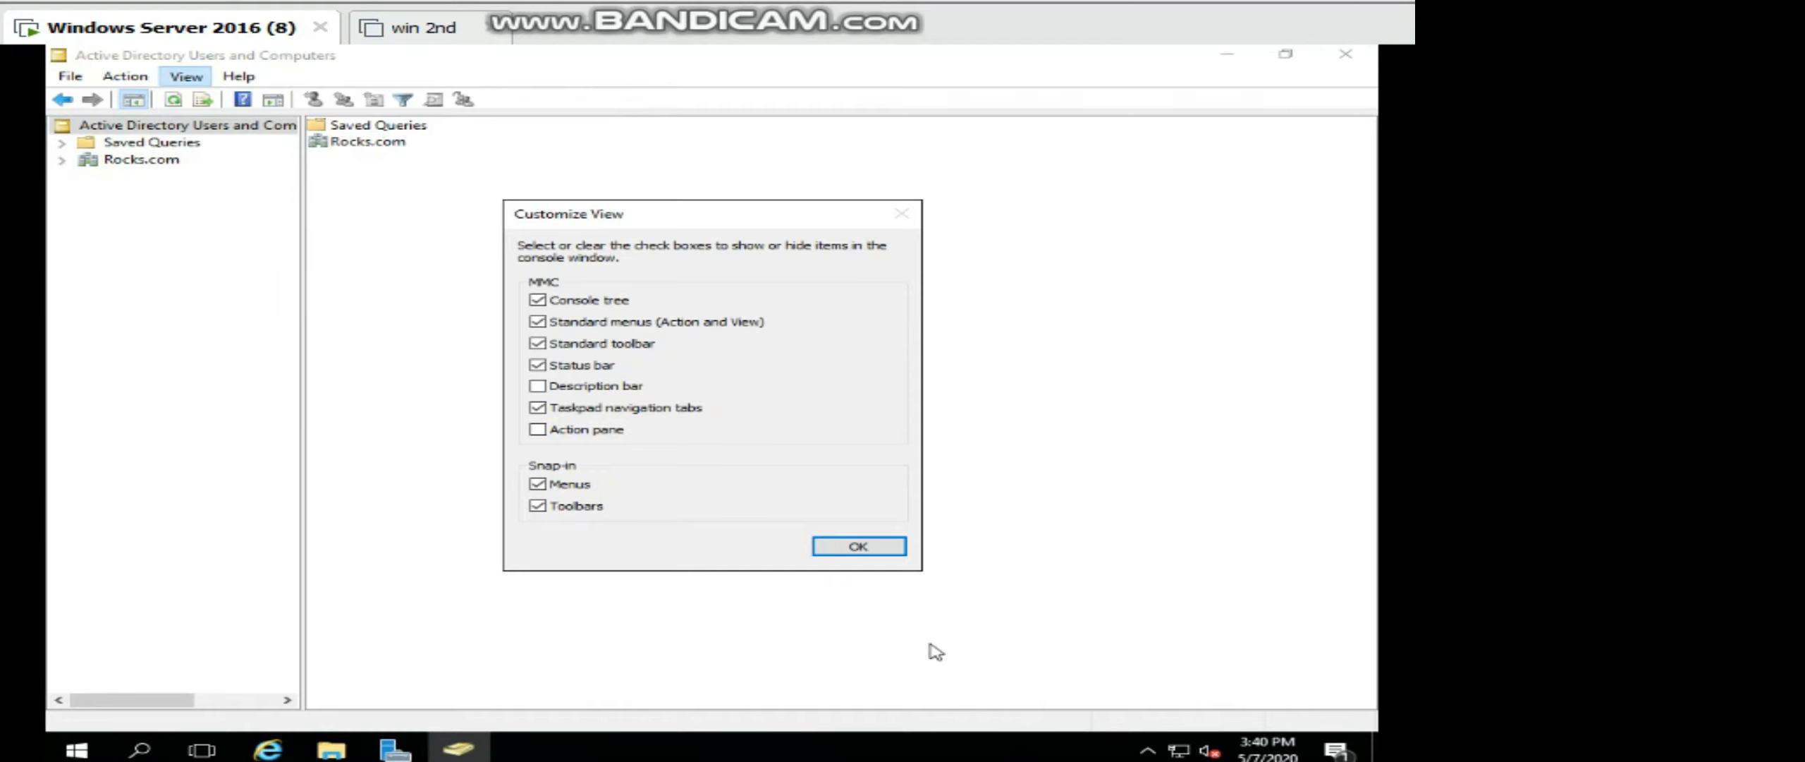
left_click(885, 552)
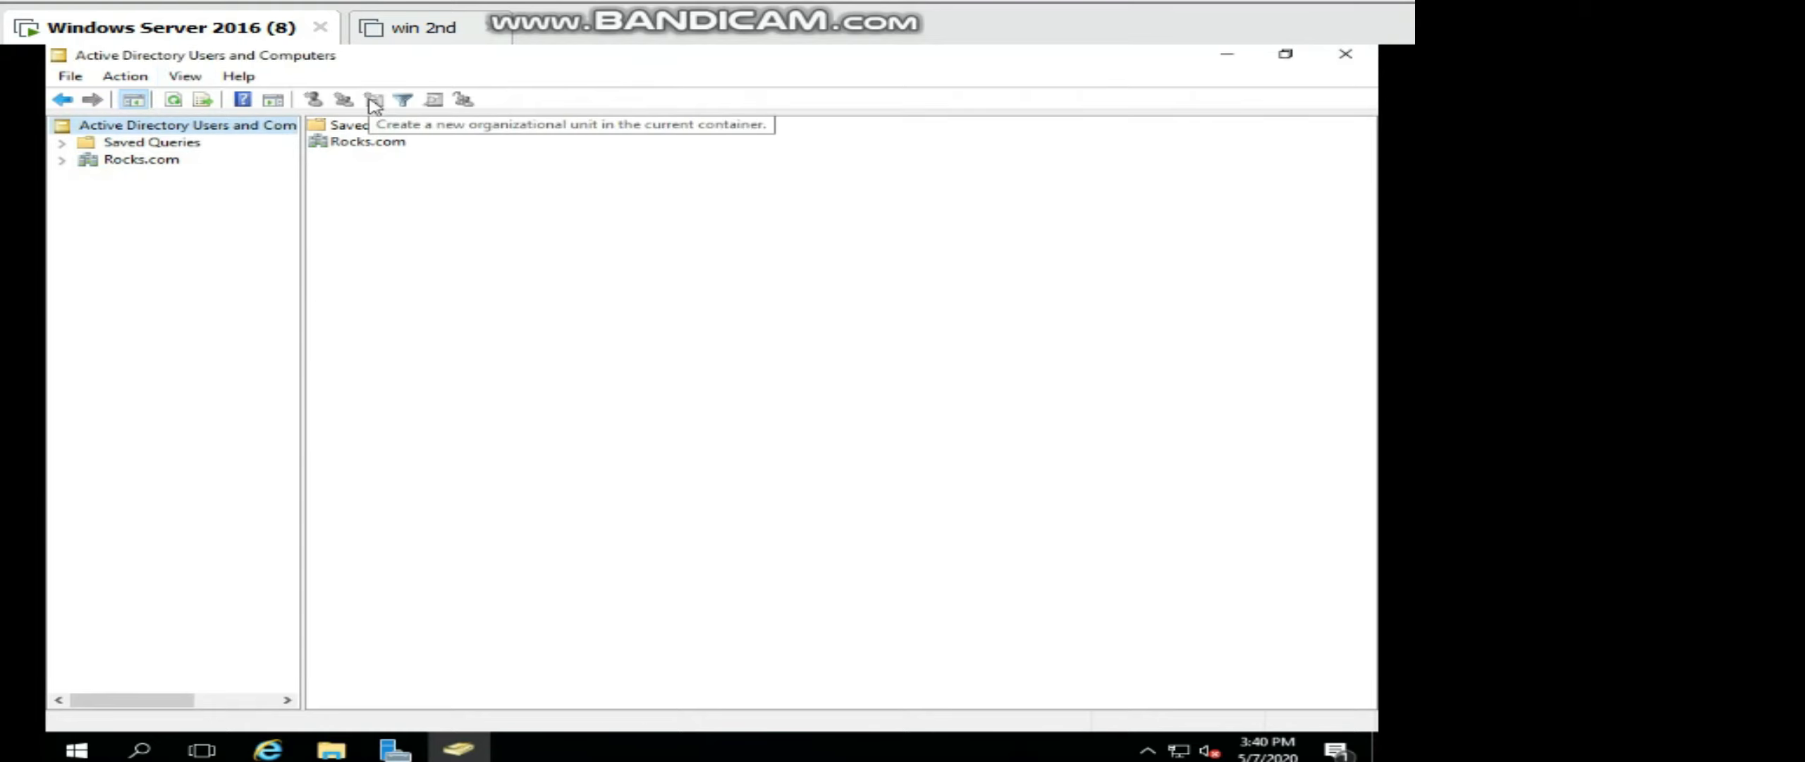
View the console's help topics, including the Get Connected page, and close the help window.
left_click(240, 77)
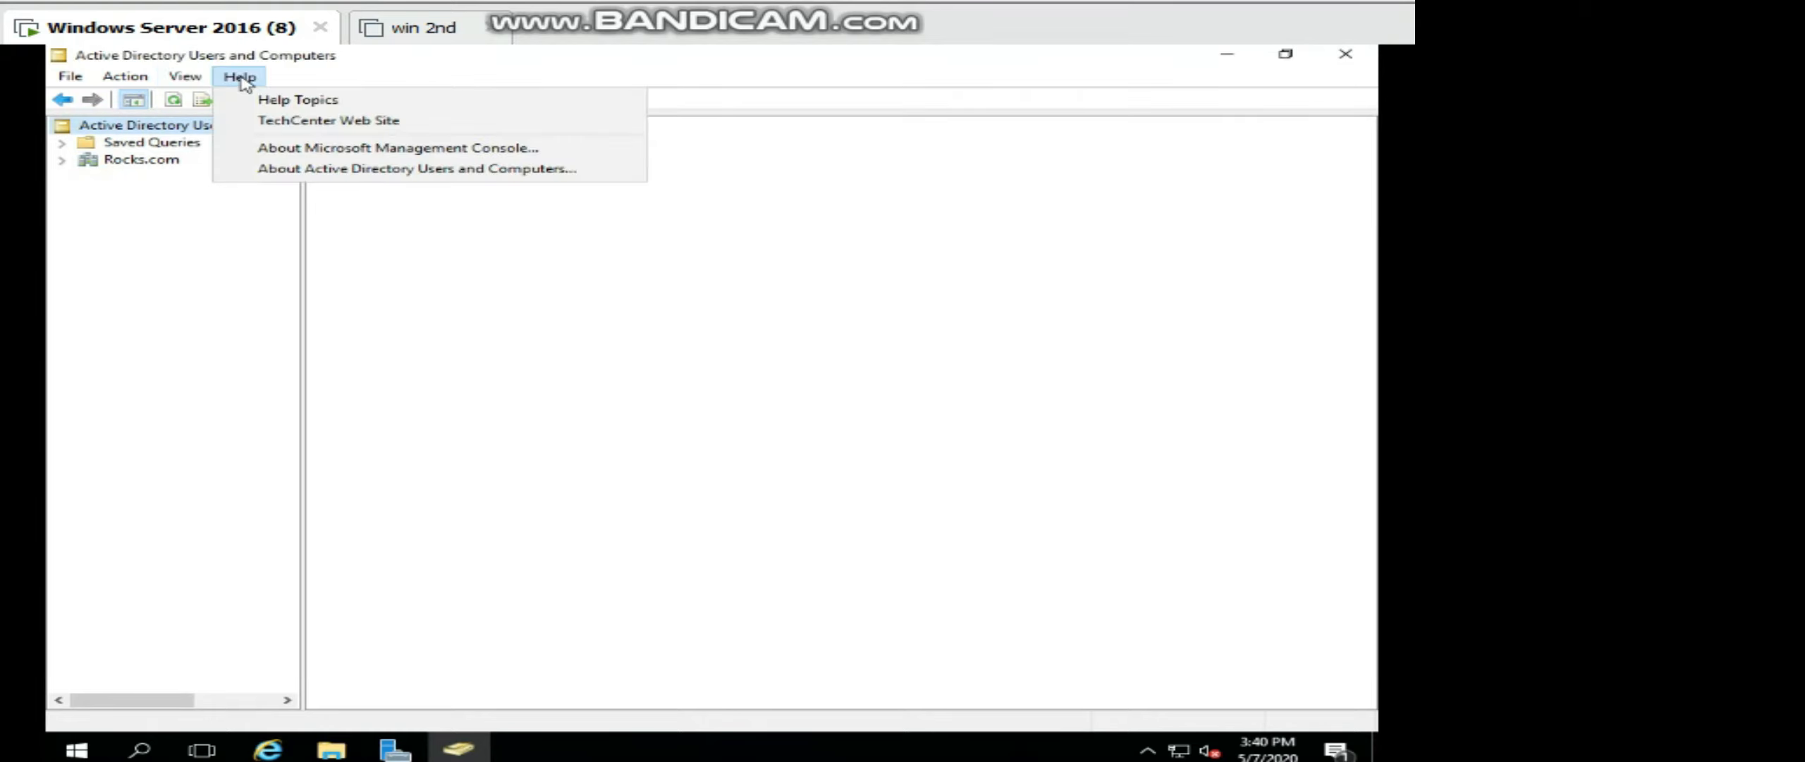
left_click(285, 101)
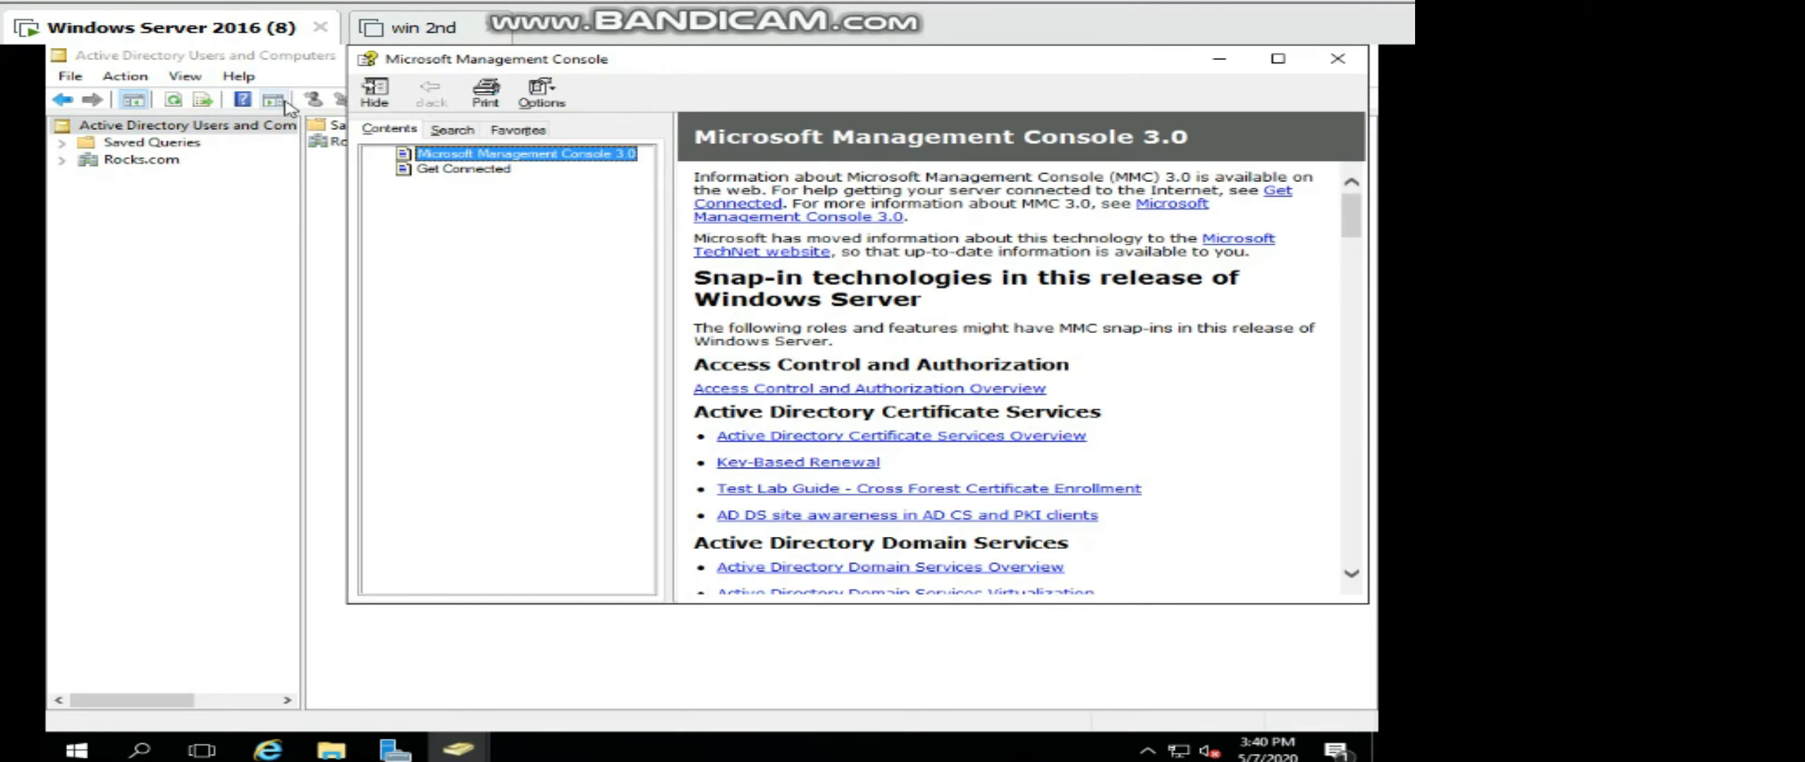
left_click(459, 169)
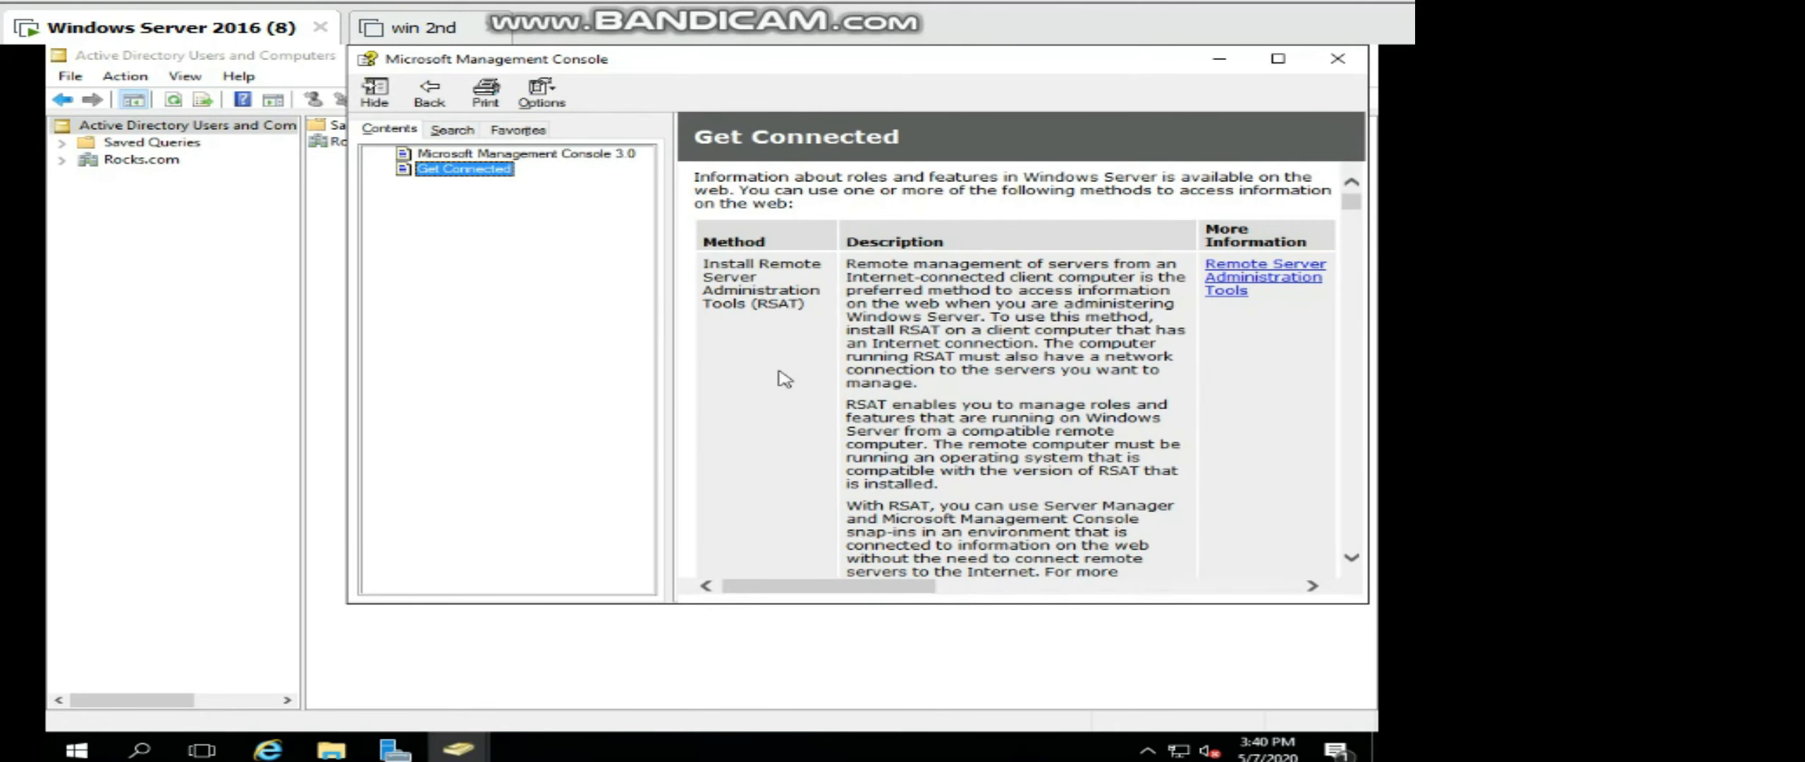
left_click(1338, 59)
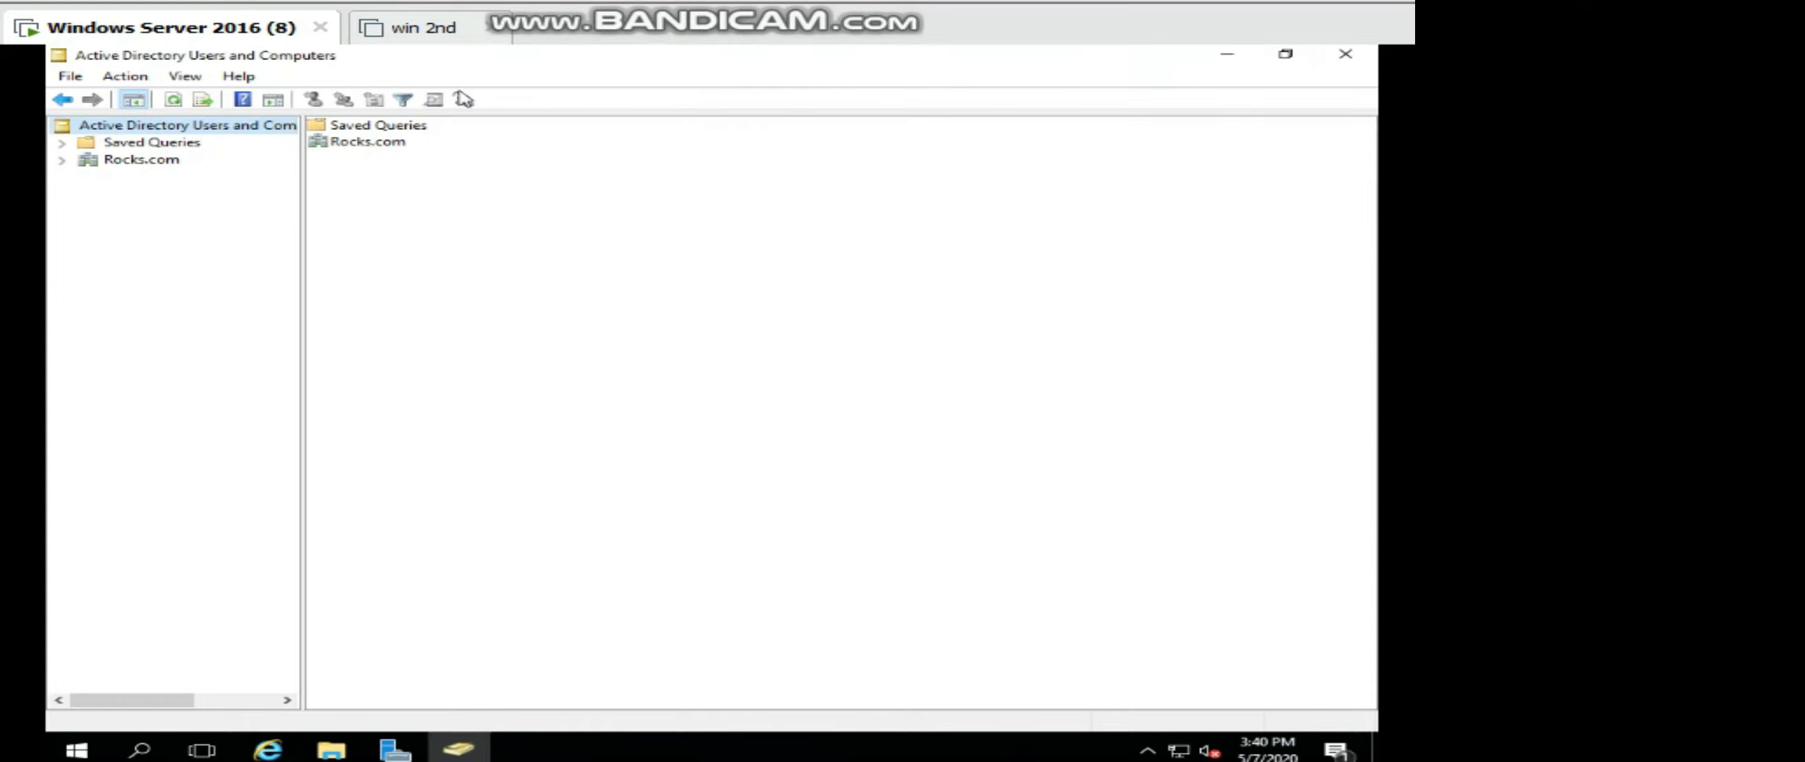
View the version information about Microsoft Management Console and dismiss it.
left_click(239, 75)
left_click(393, 149)
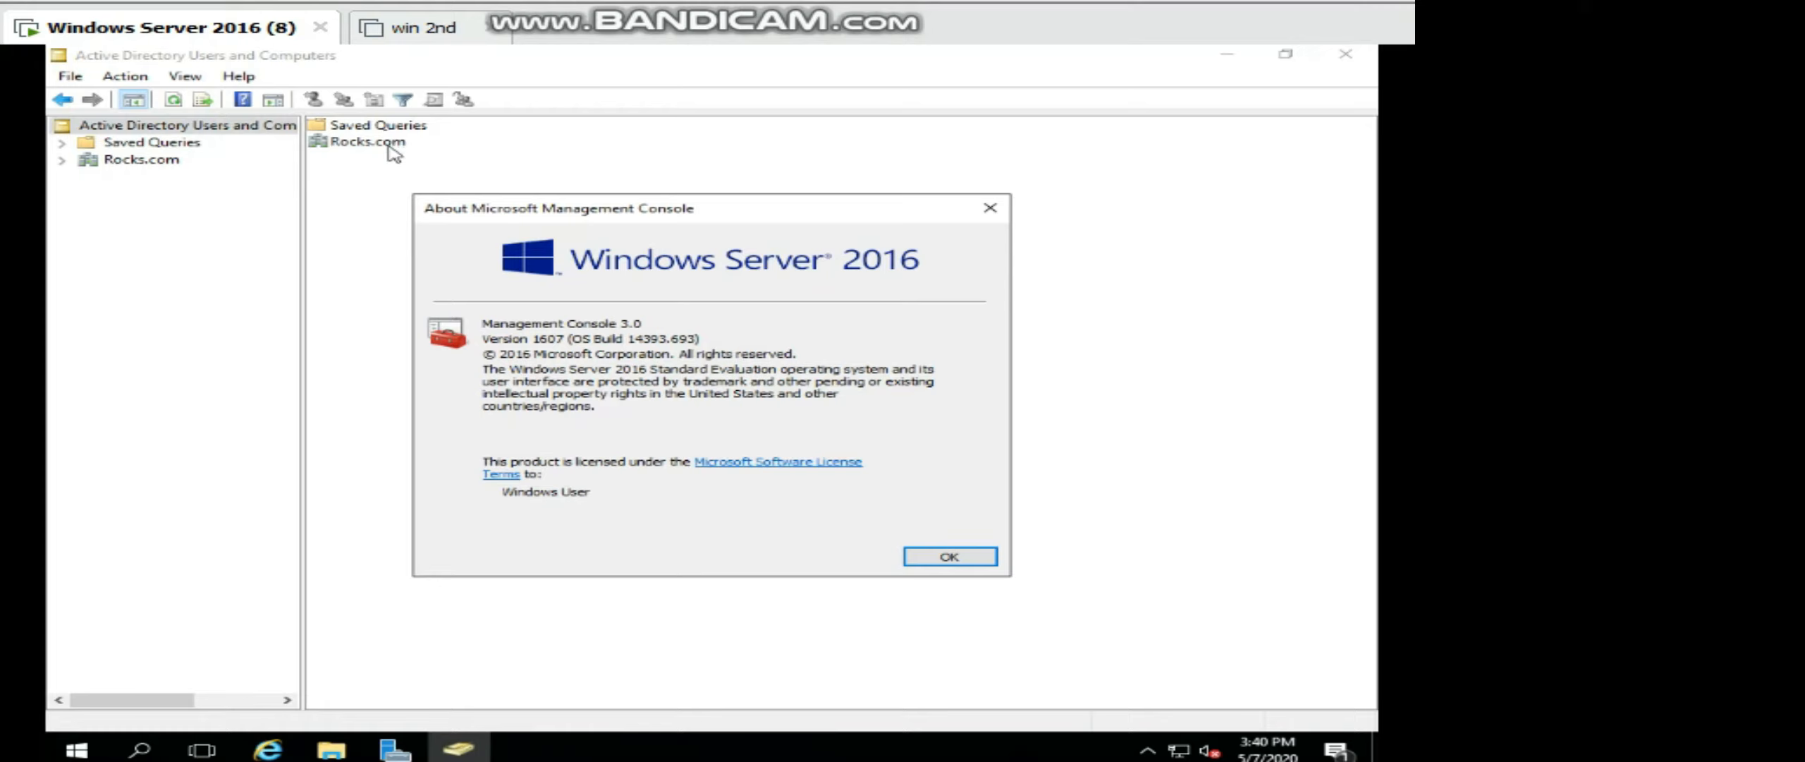
left_click(950, 557)
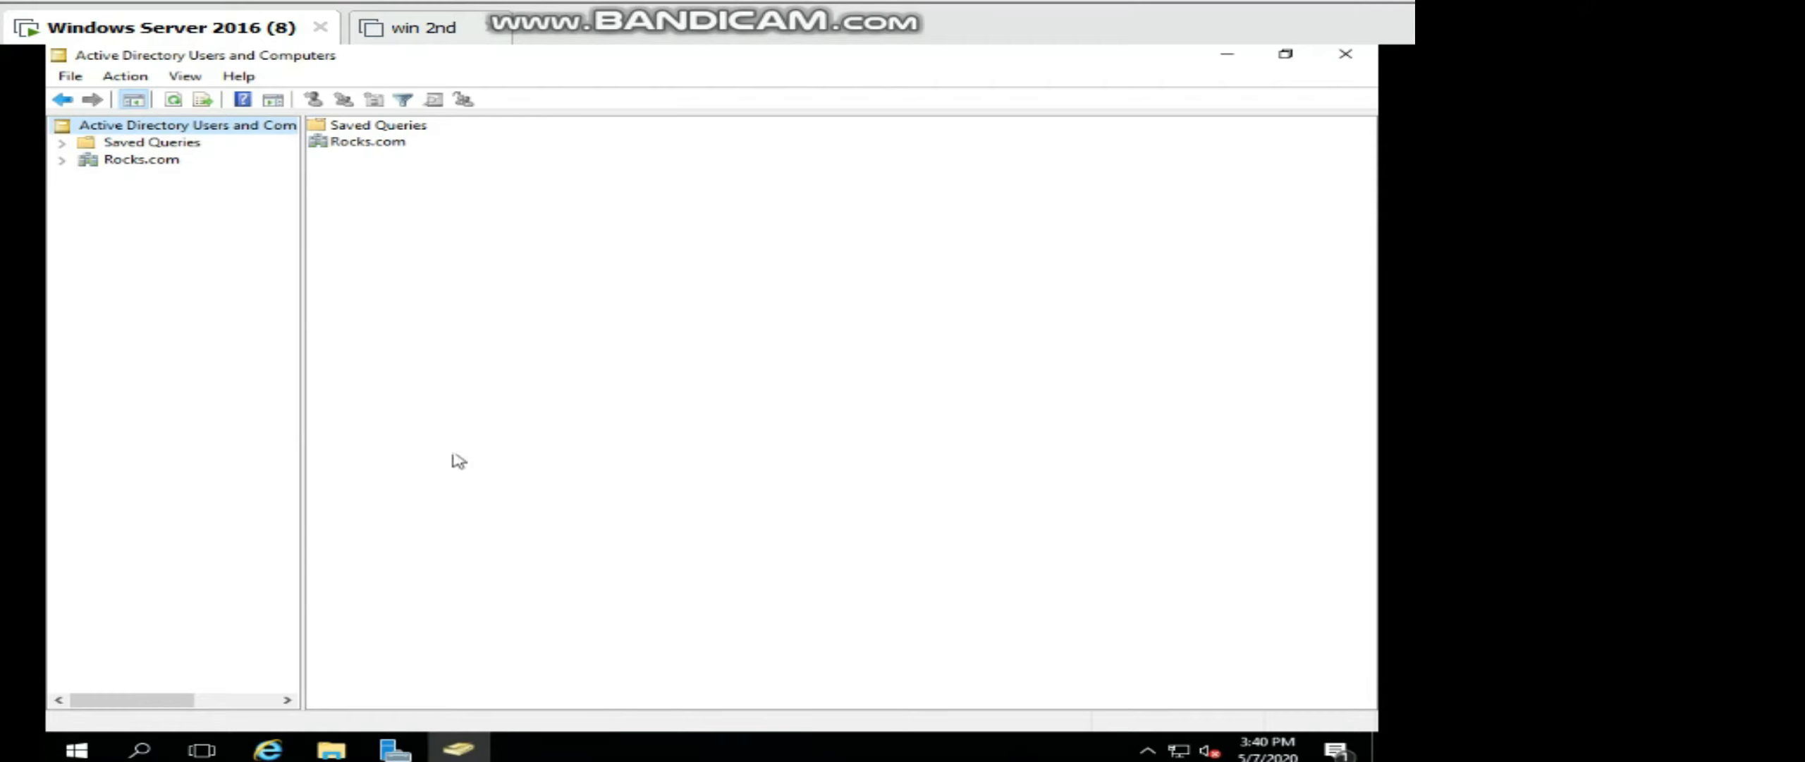
View the Saved Queries folder and go back and forward through the console's navigation history.
left_click(149, 164)
left_click(141, 143)
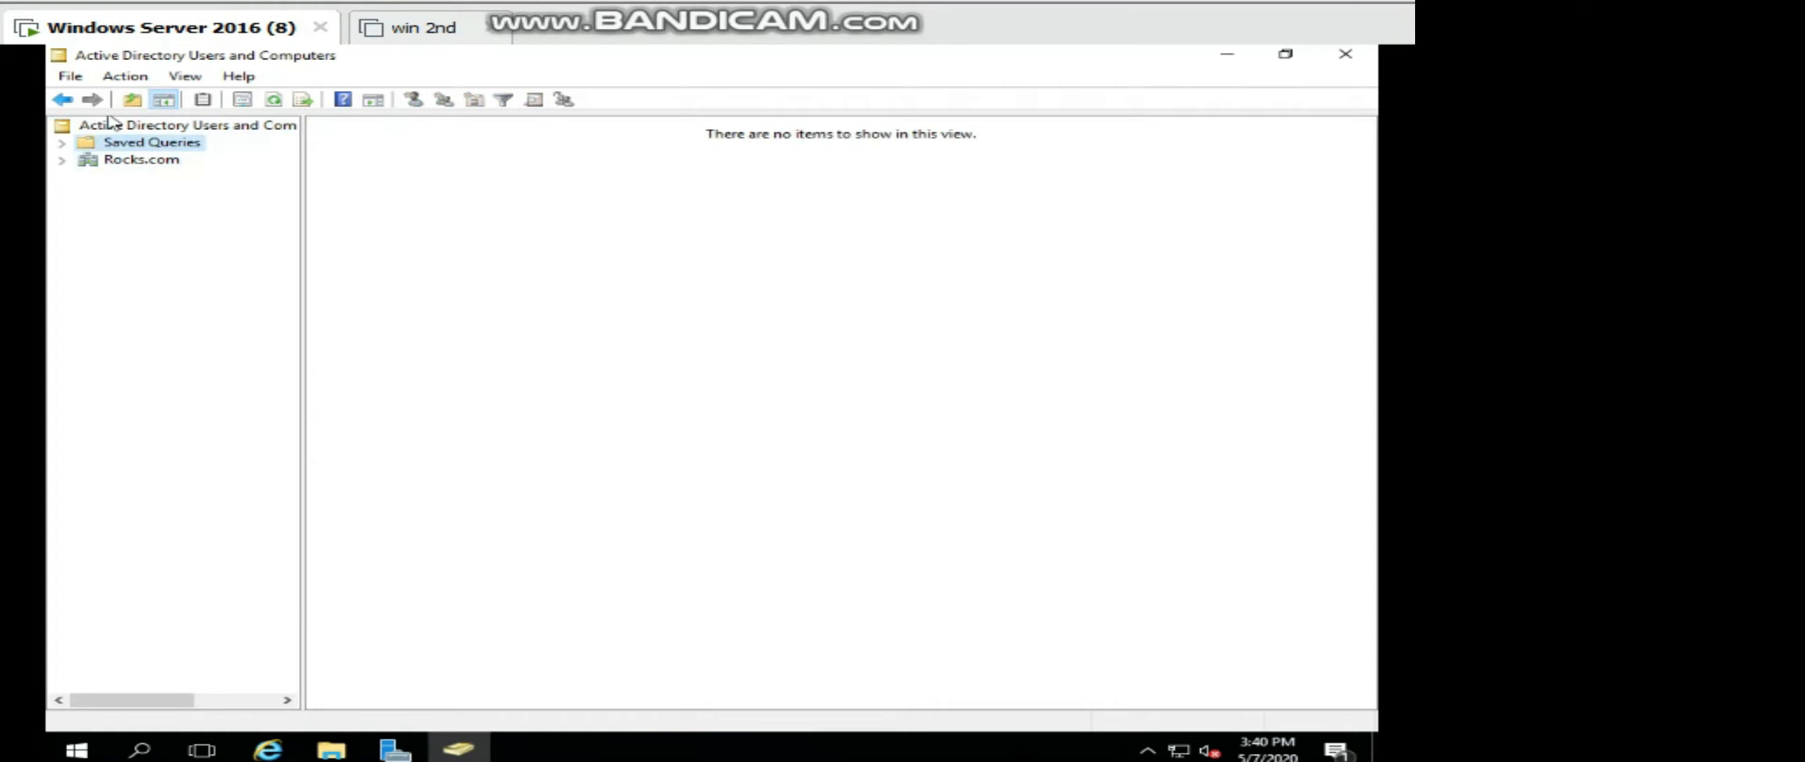
left_click(62, 99)
left_click(91, 99)
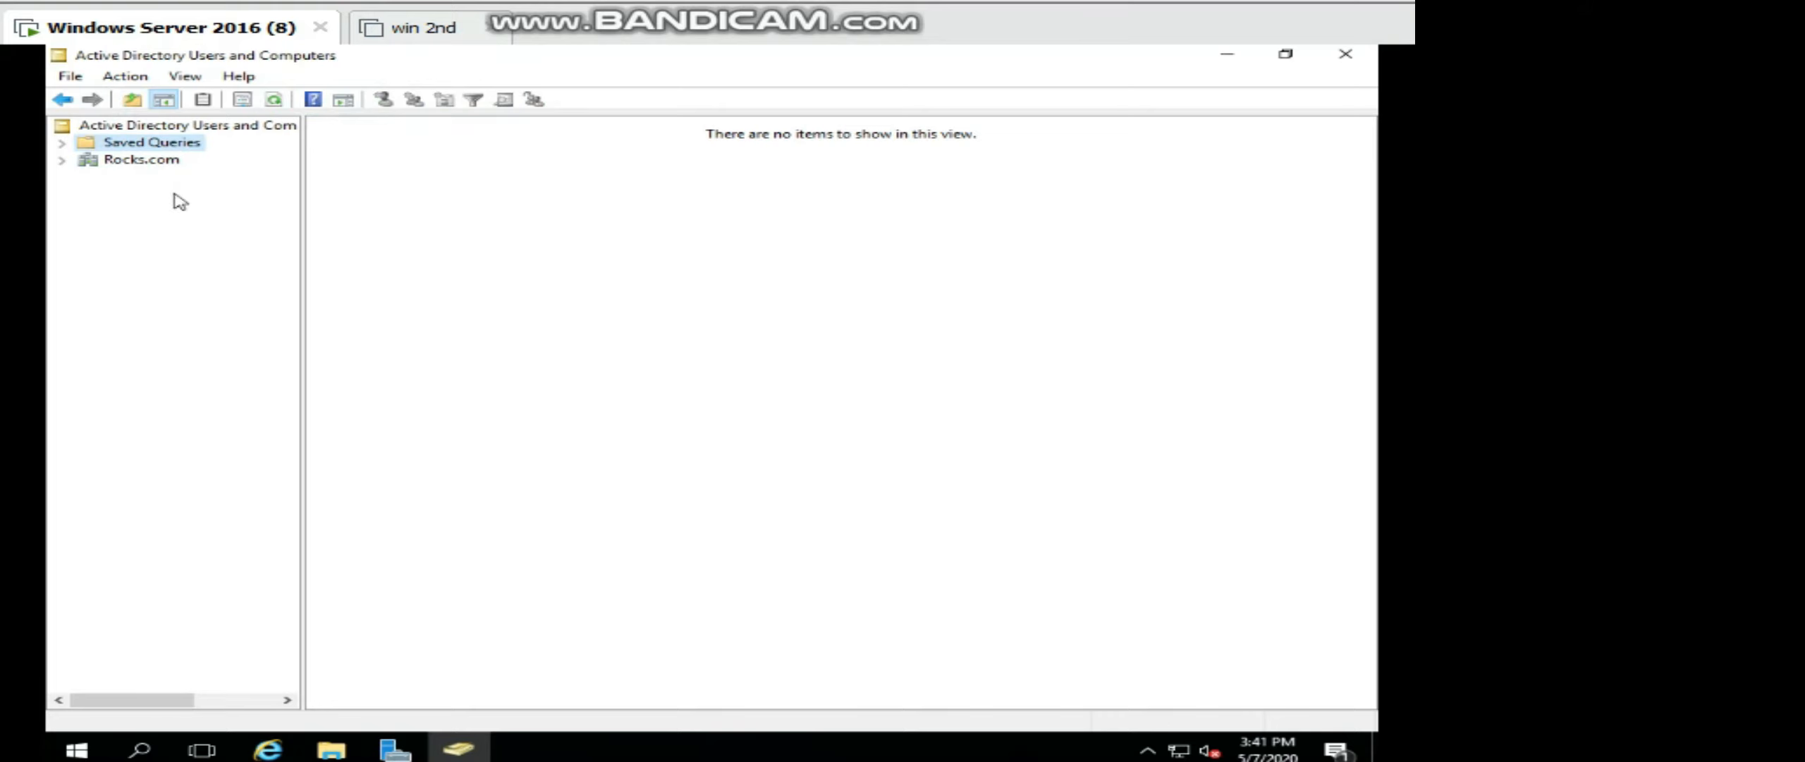
Examine the new query form for Saved Queries and the Find types offered for its definition, and cancel without creating a query.
right_click(496, 187)
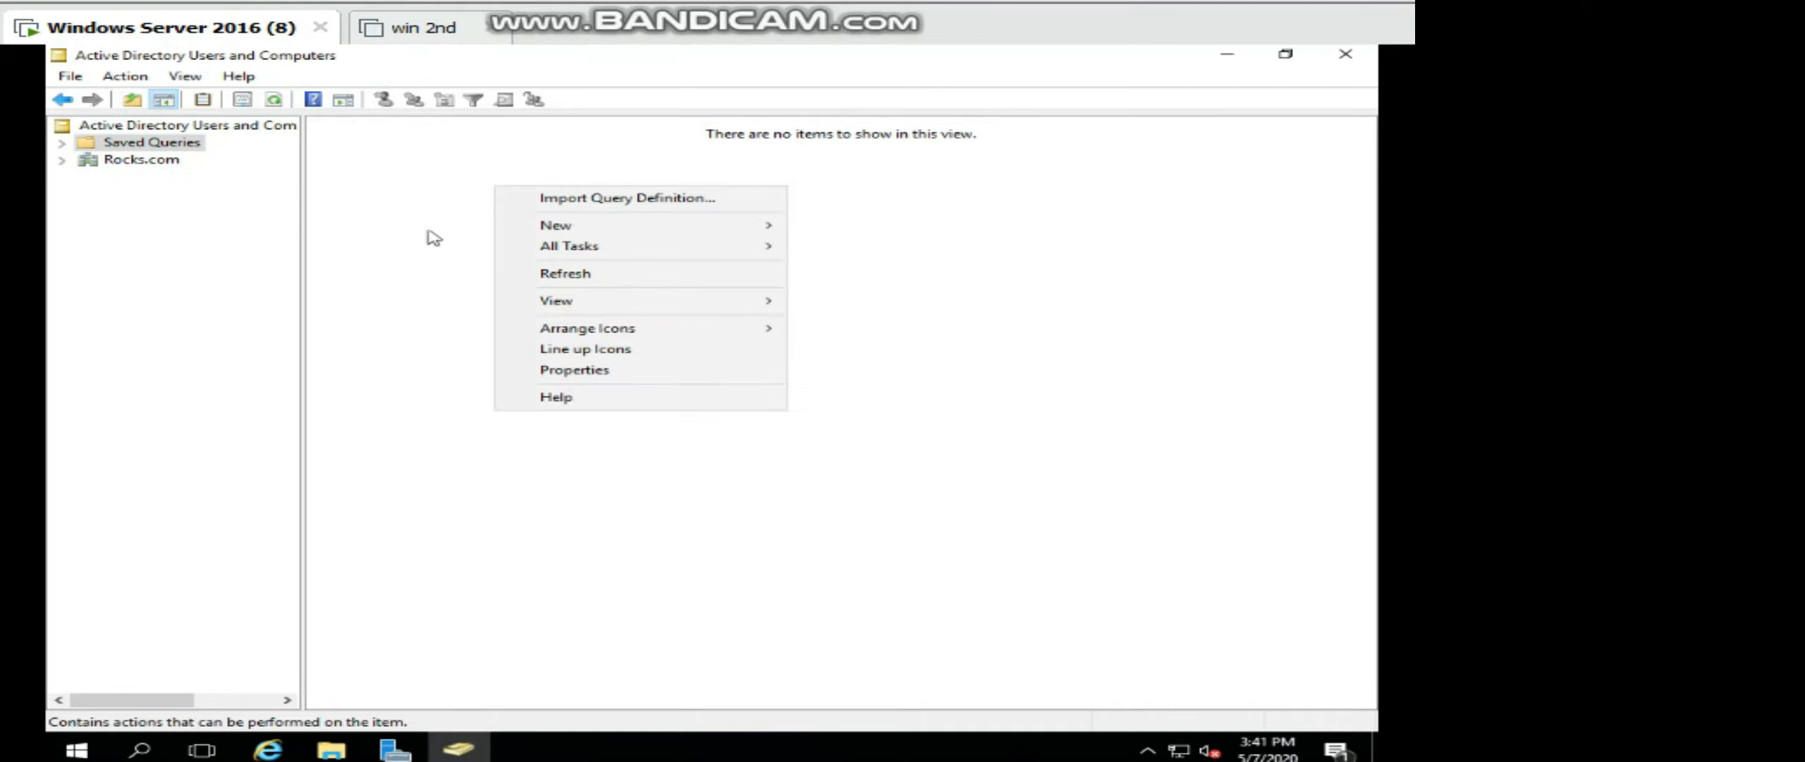
right_click(195, 143)
mouse_move(289, 189)
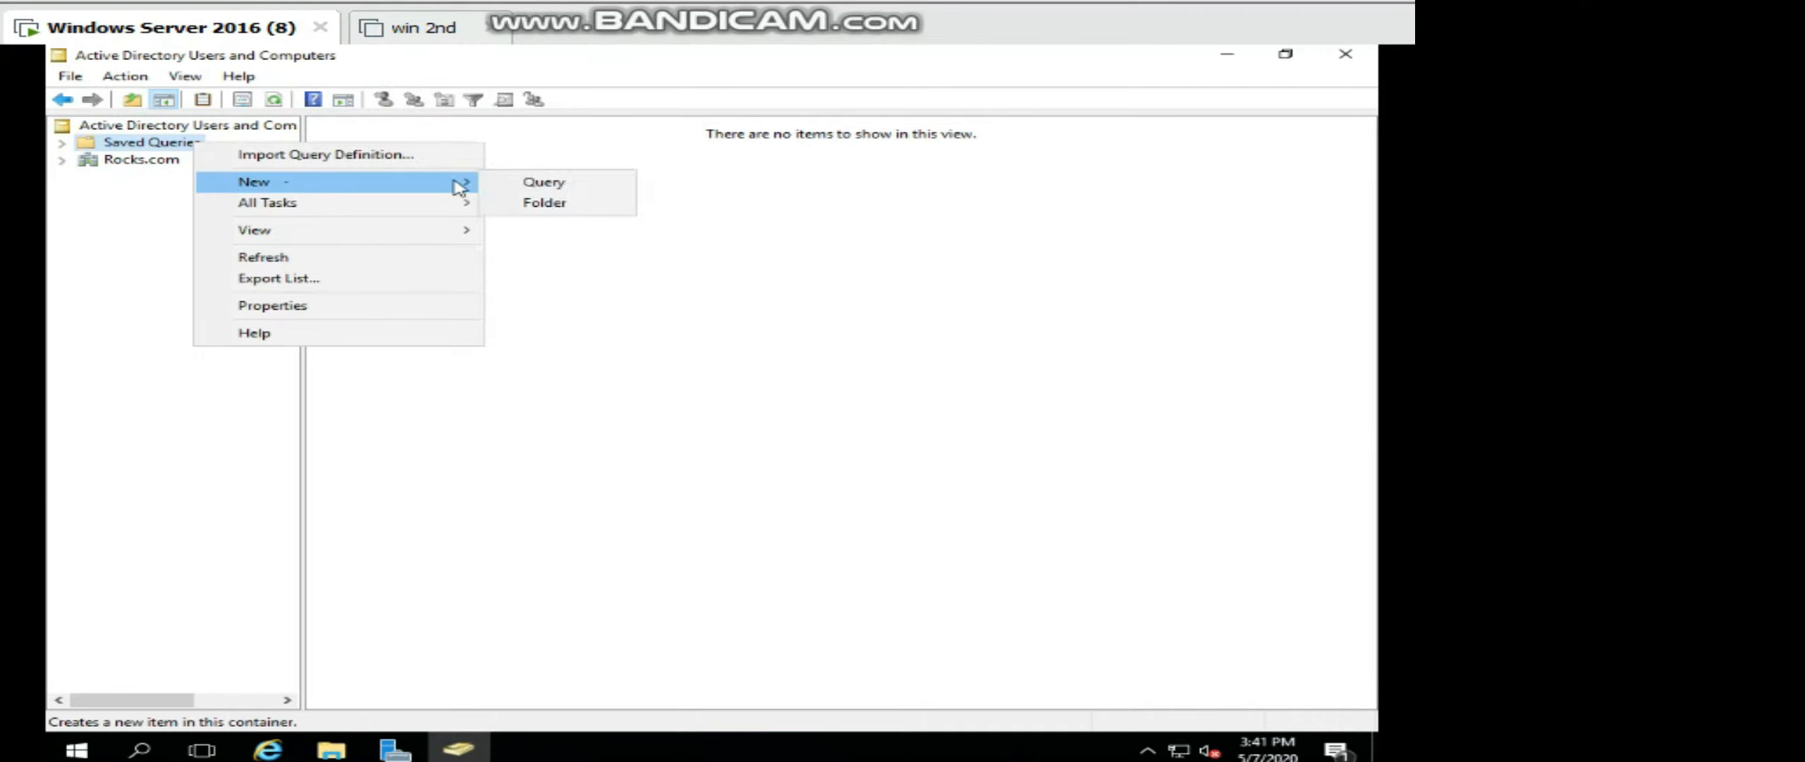
left_click(523, 180)
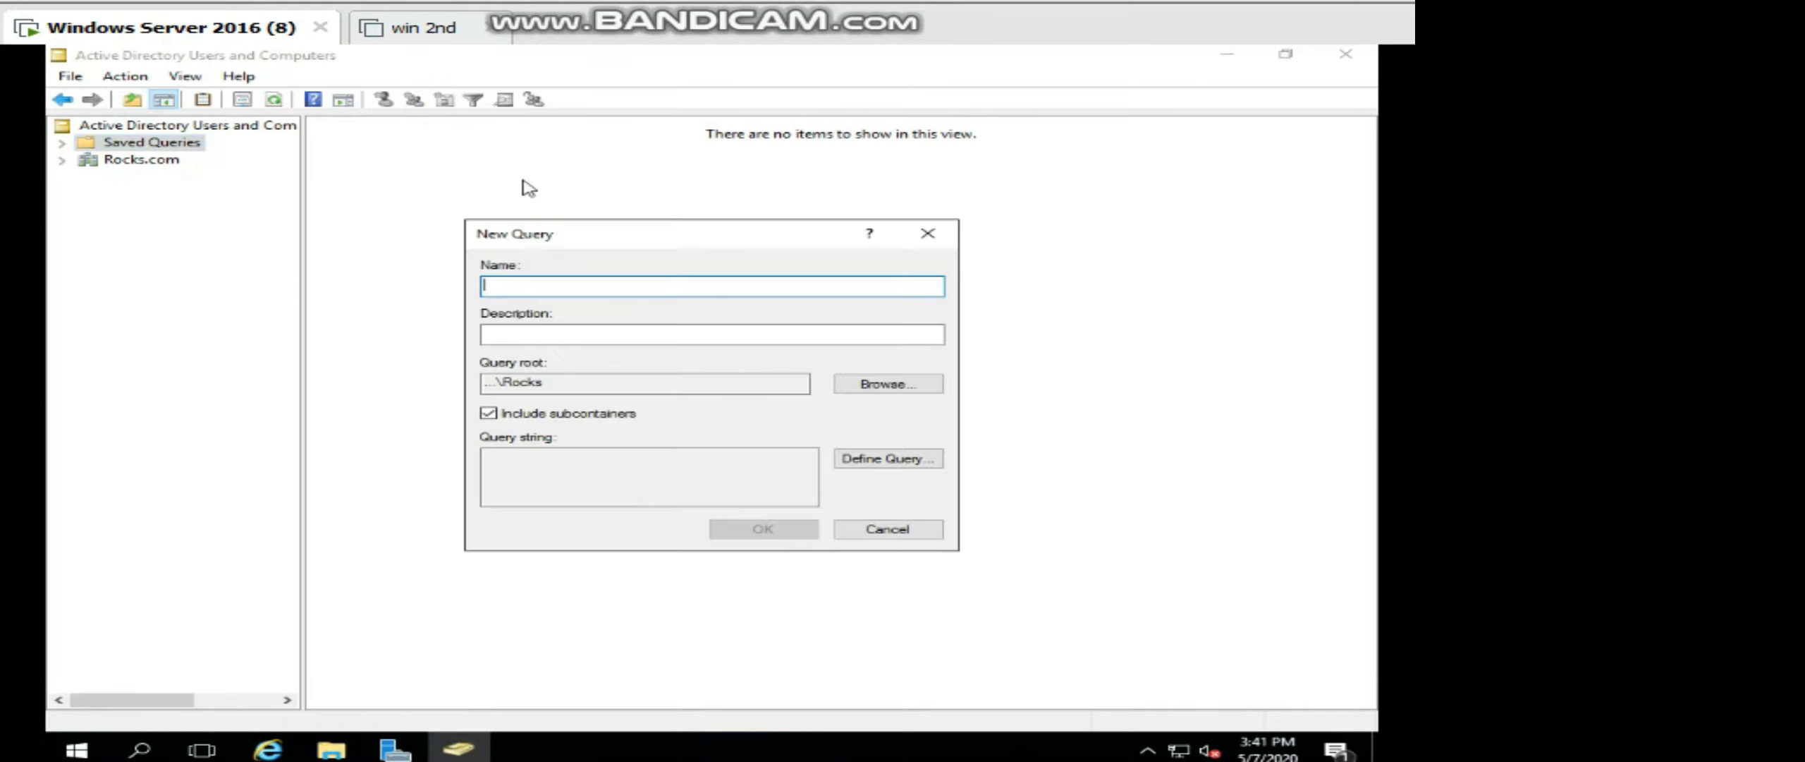
left_click(905, 460)
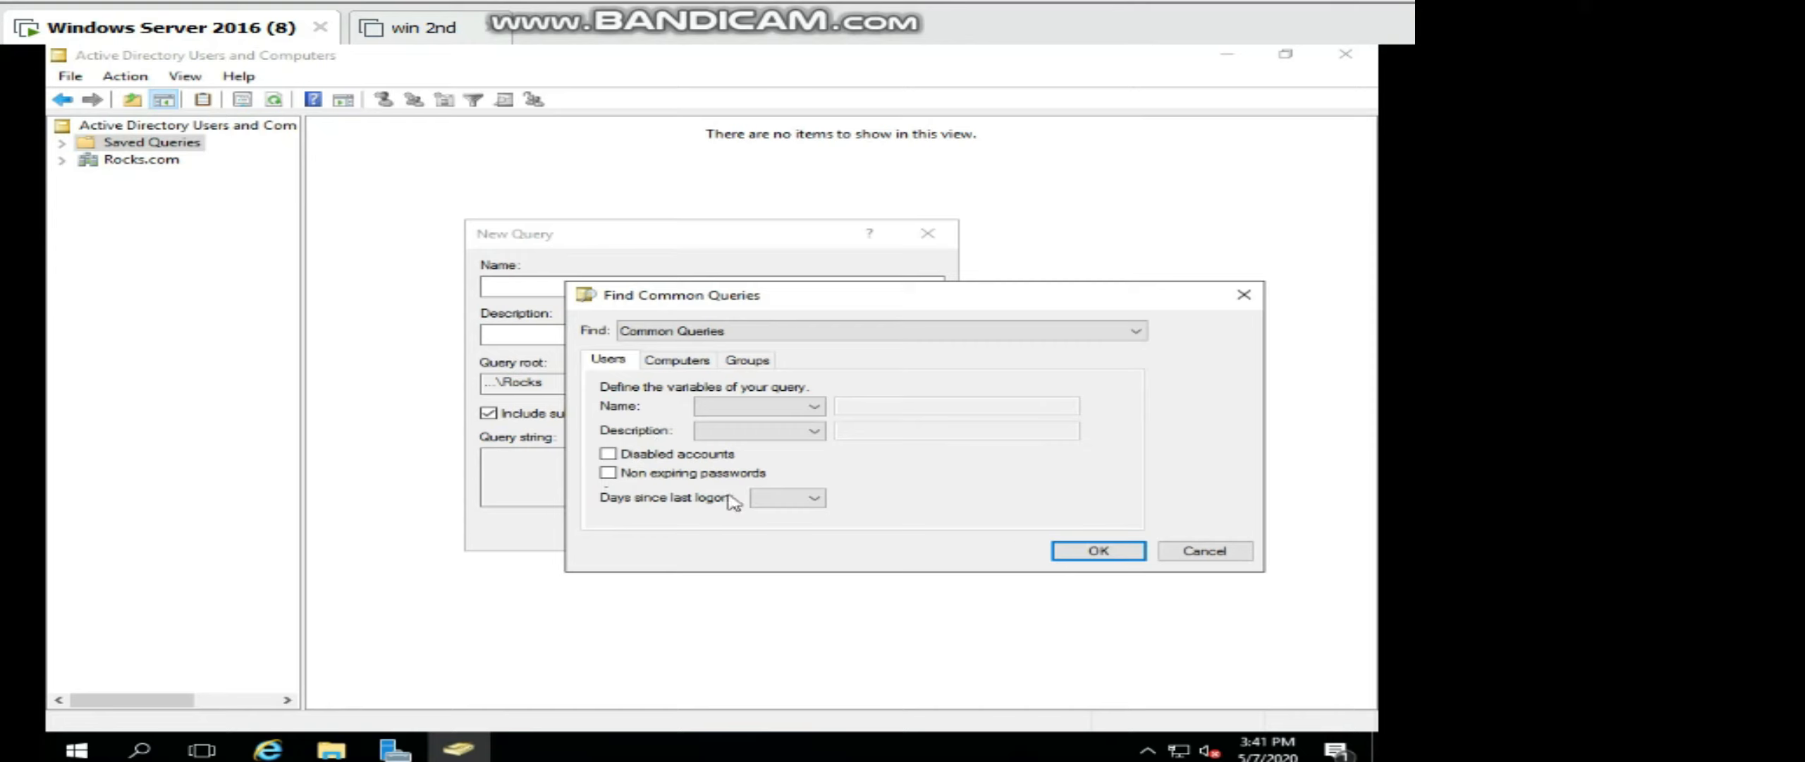
left_click(896, 335)
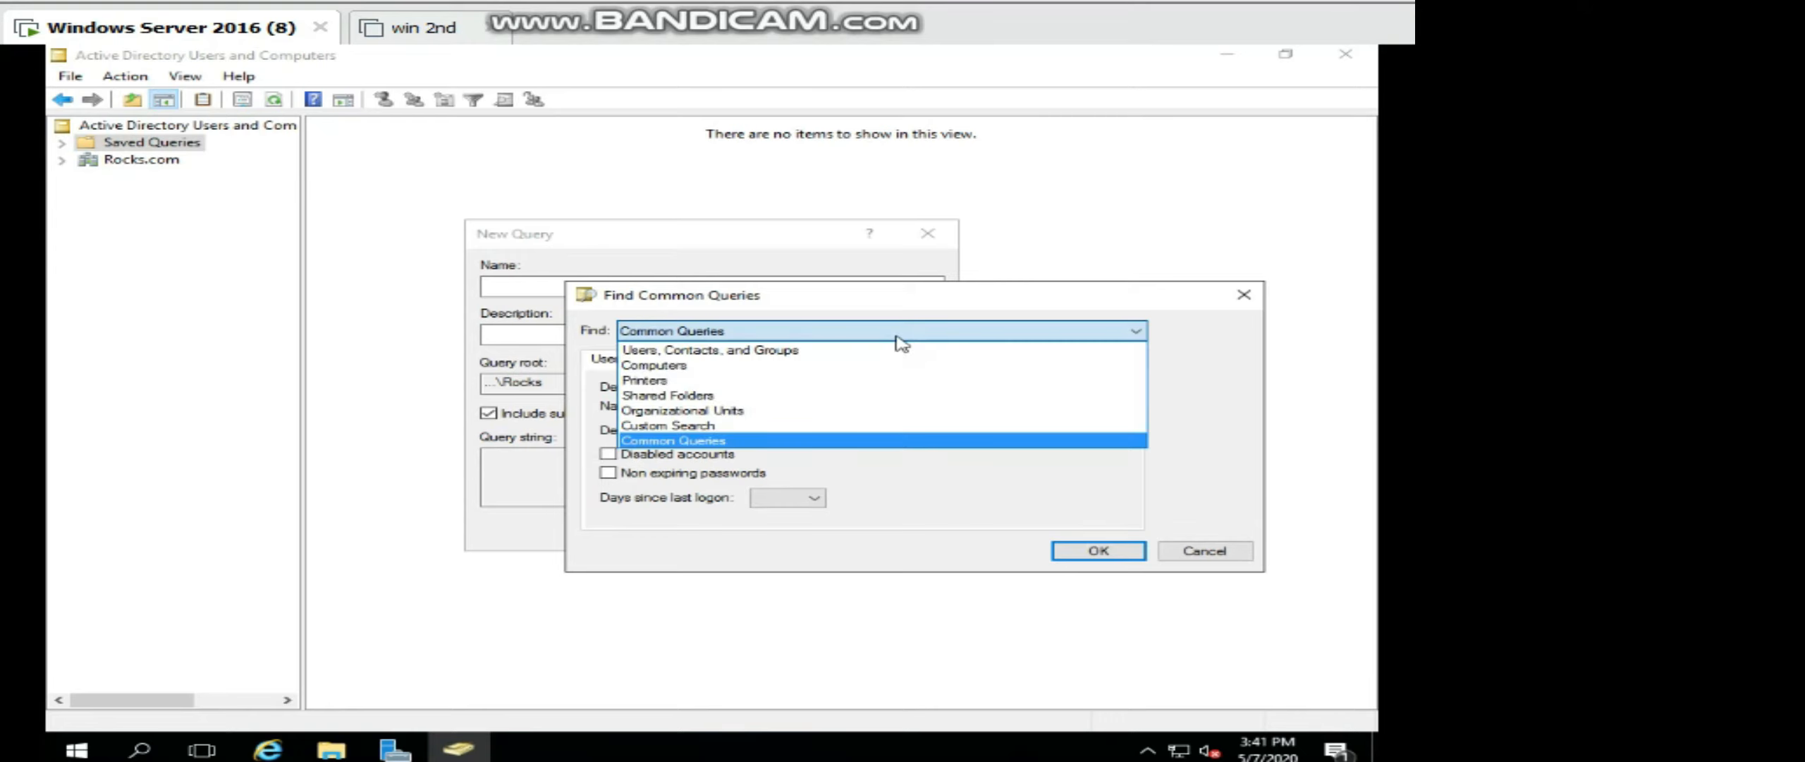
left_click(1190, 561)
left_click(1192, 560)
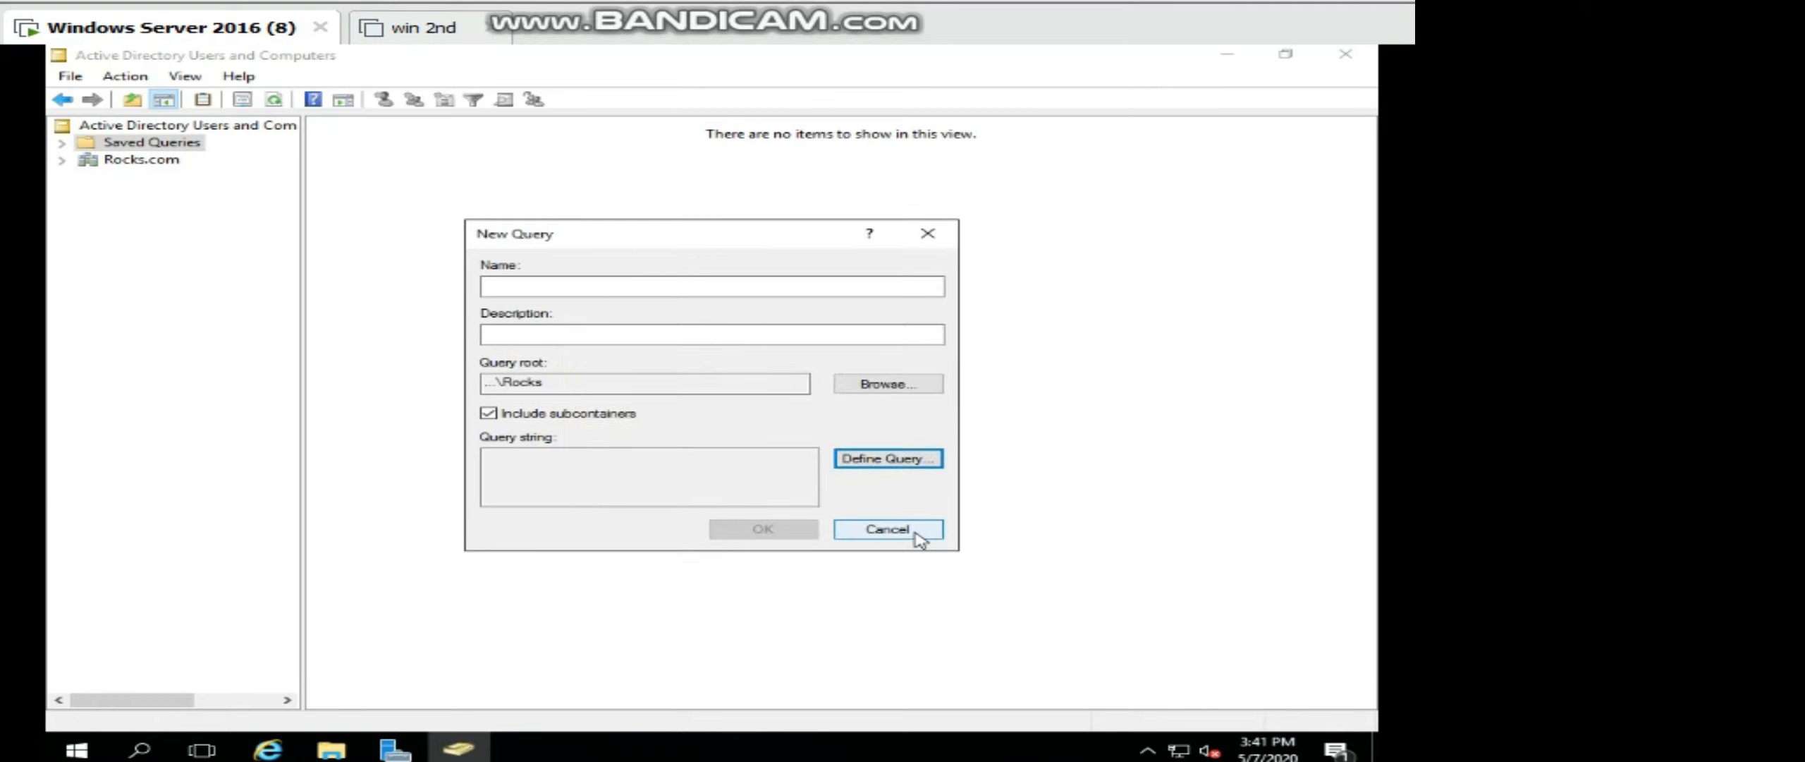
left_click(888, 531)
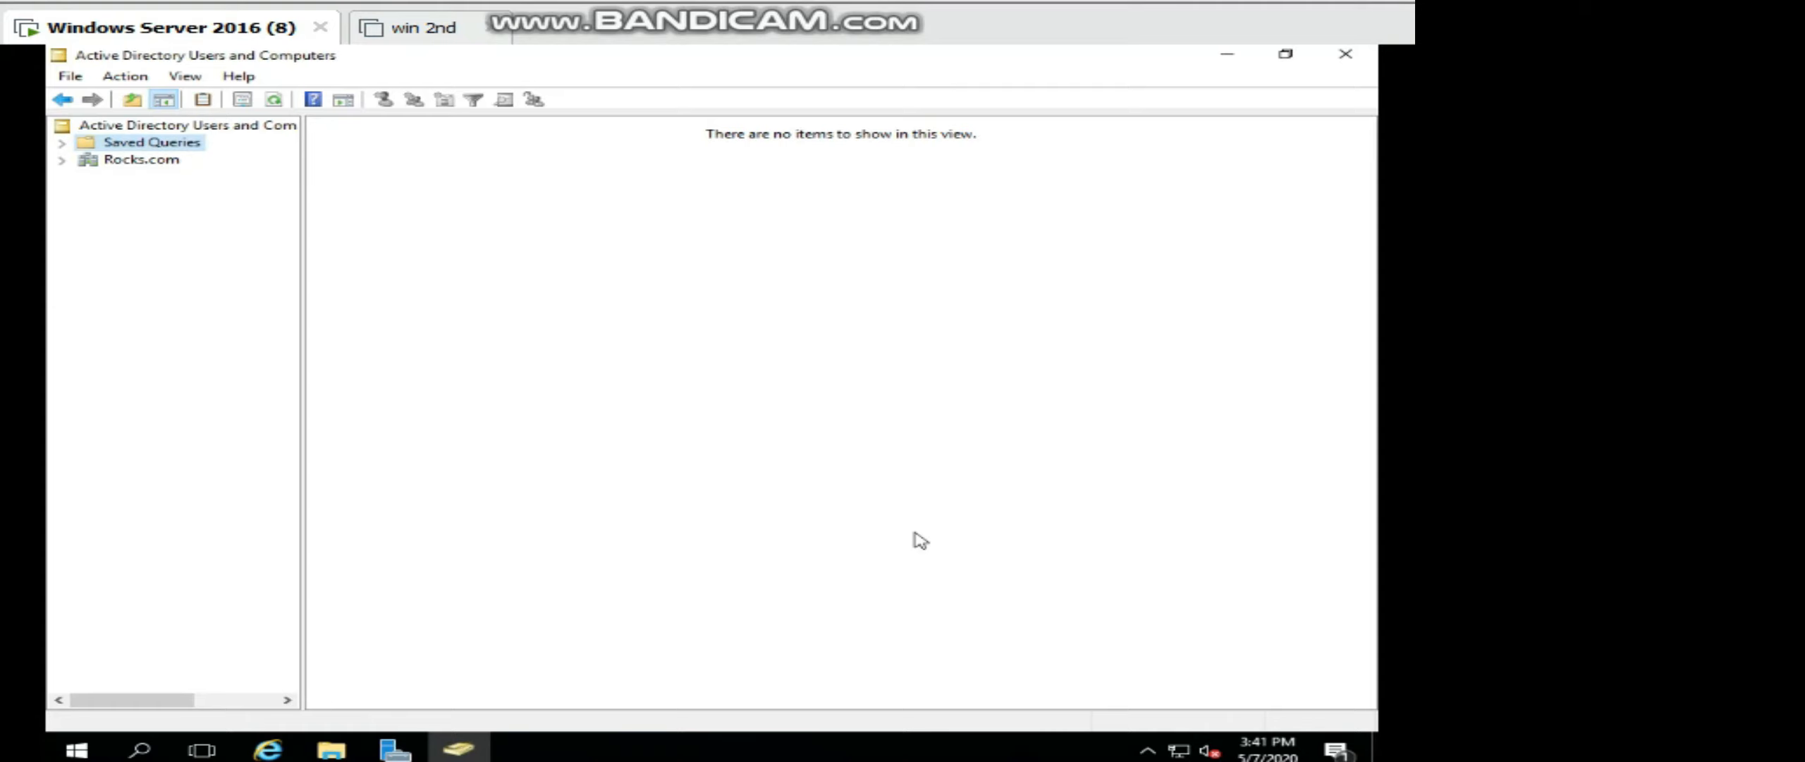
Review the Delegation of Control Wizard for the Rocks.com domain as far as selecting users or groups, and cancel it.
left_click(139, 160)
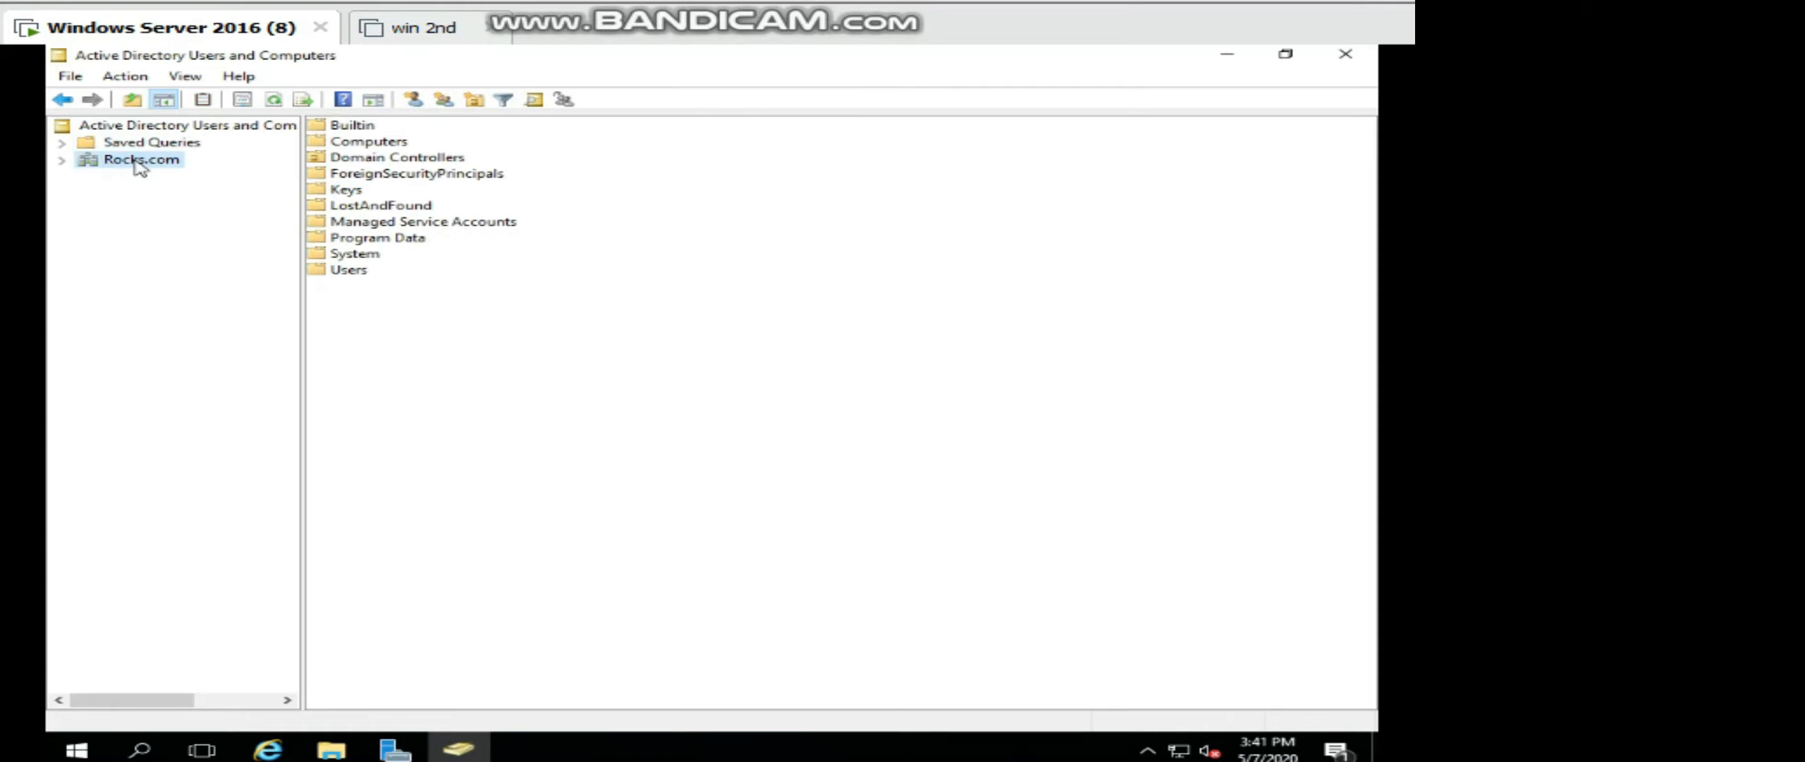
right_click(154, 159)
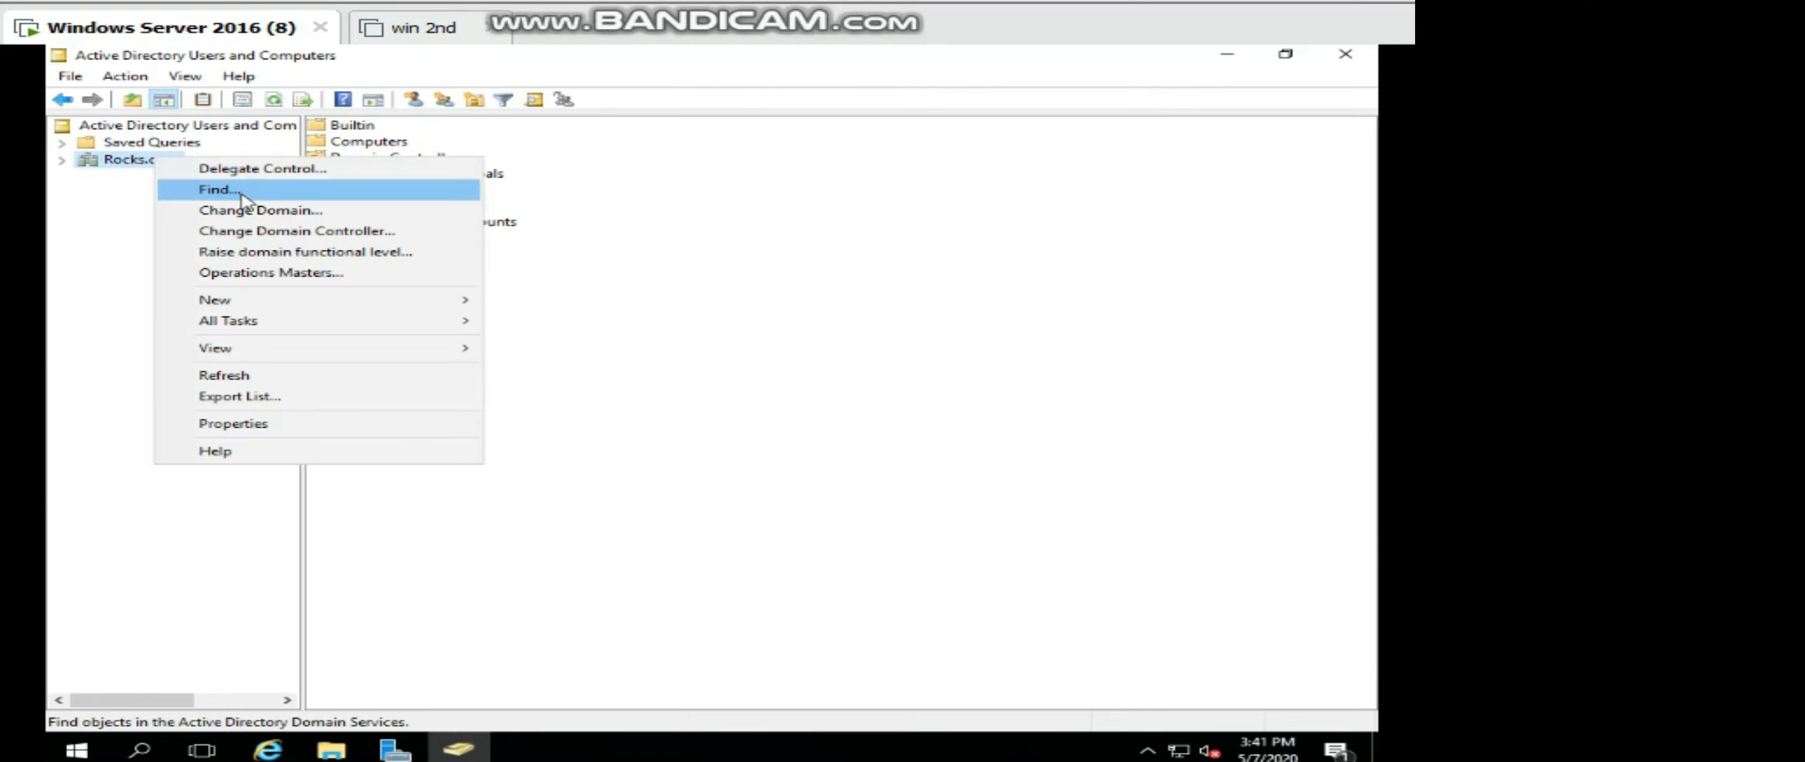
left_click(254, 173)
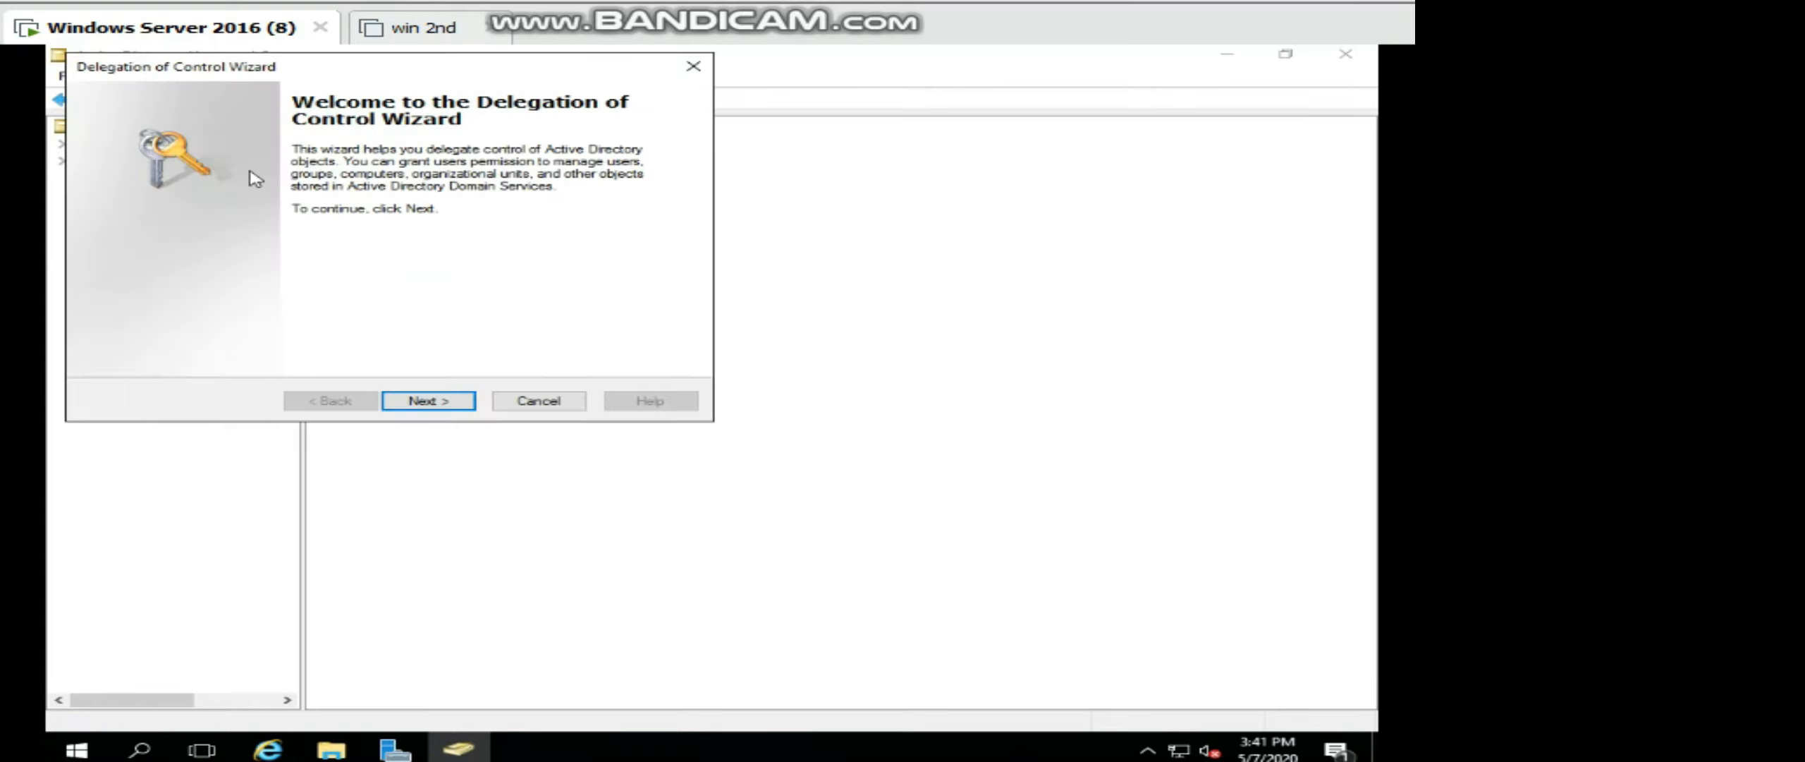
left_click(427, 401)
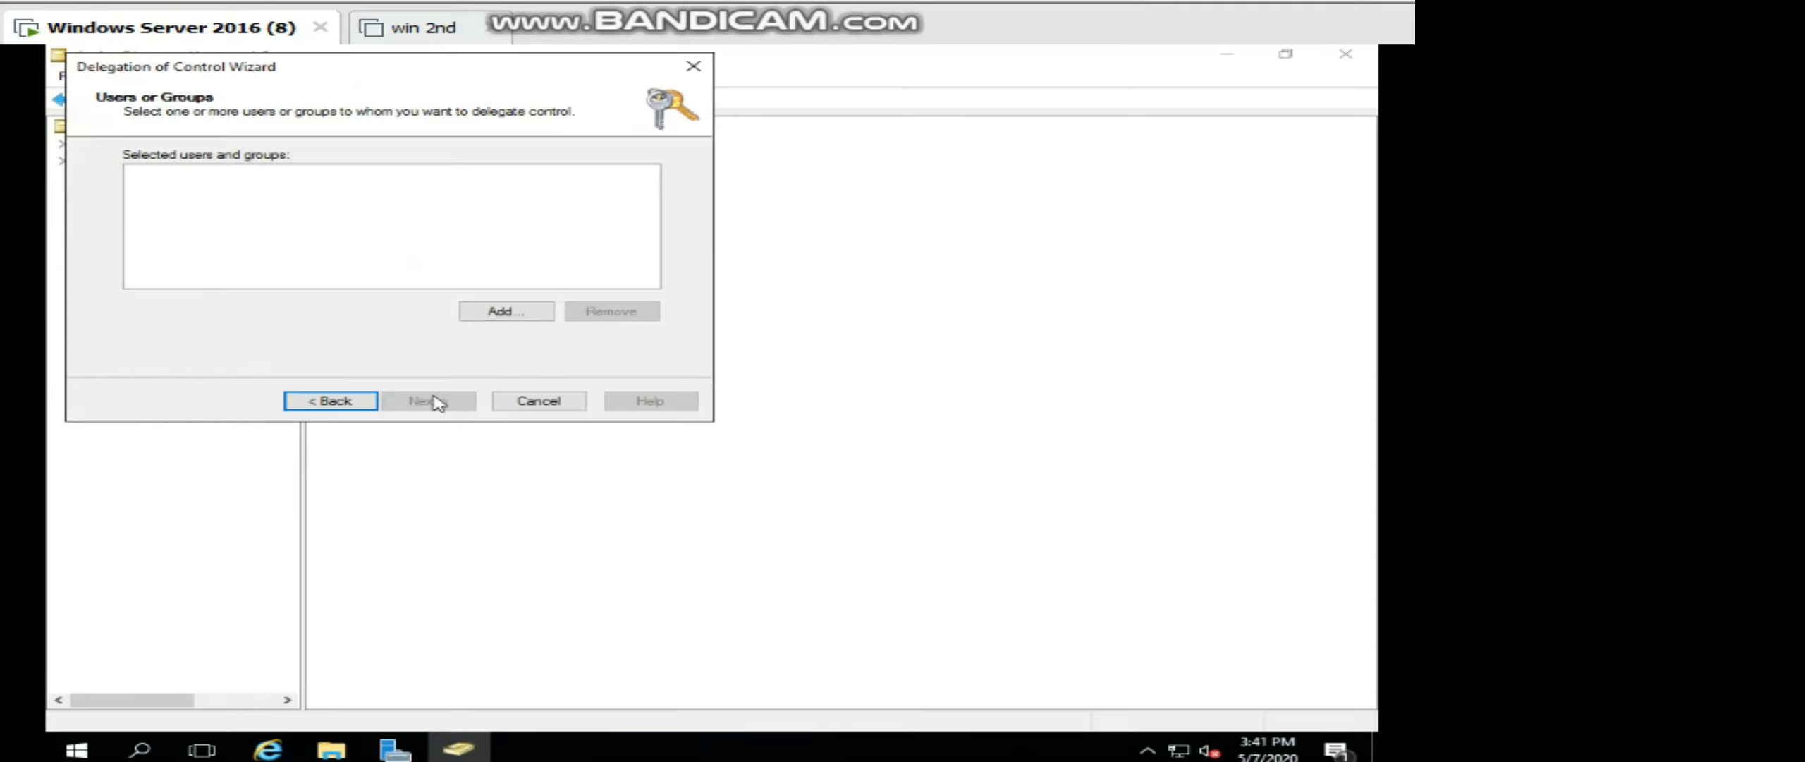
left_click(535, 319)
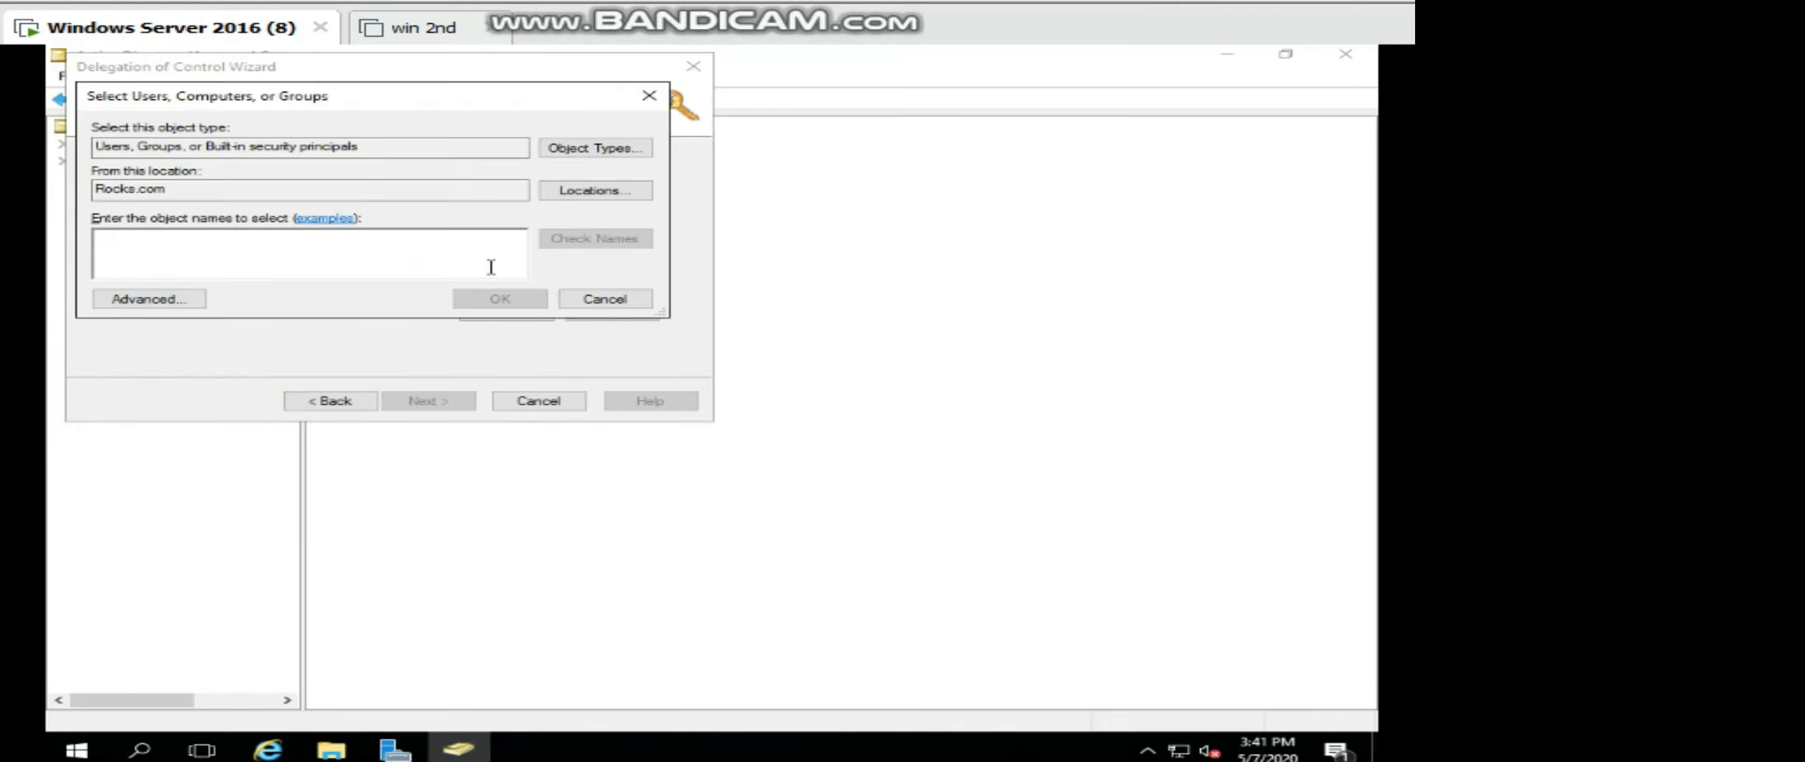
left_click(604, 299)
left_click(527, 402)
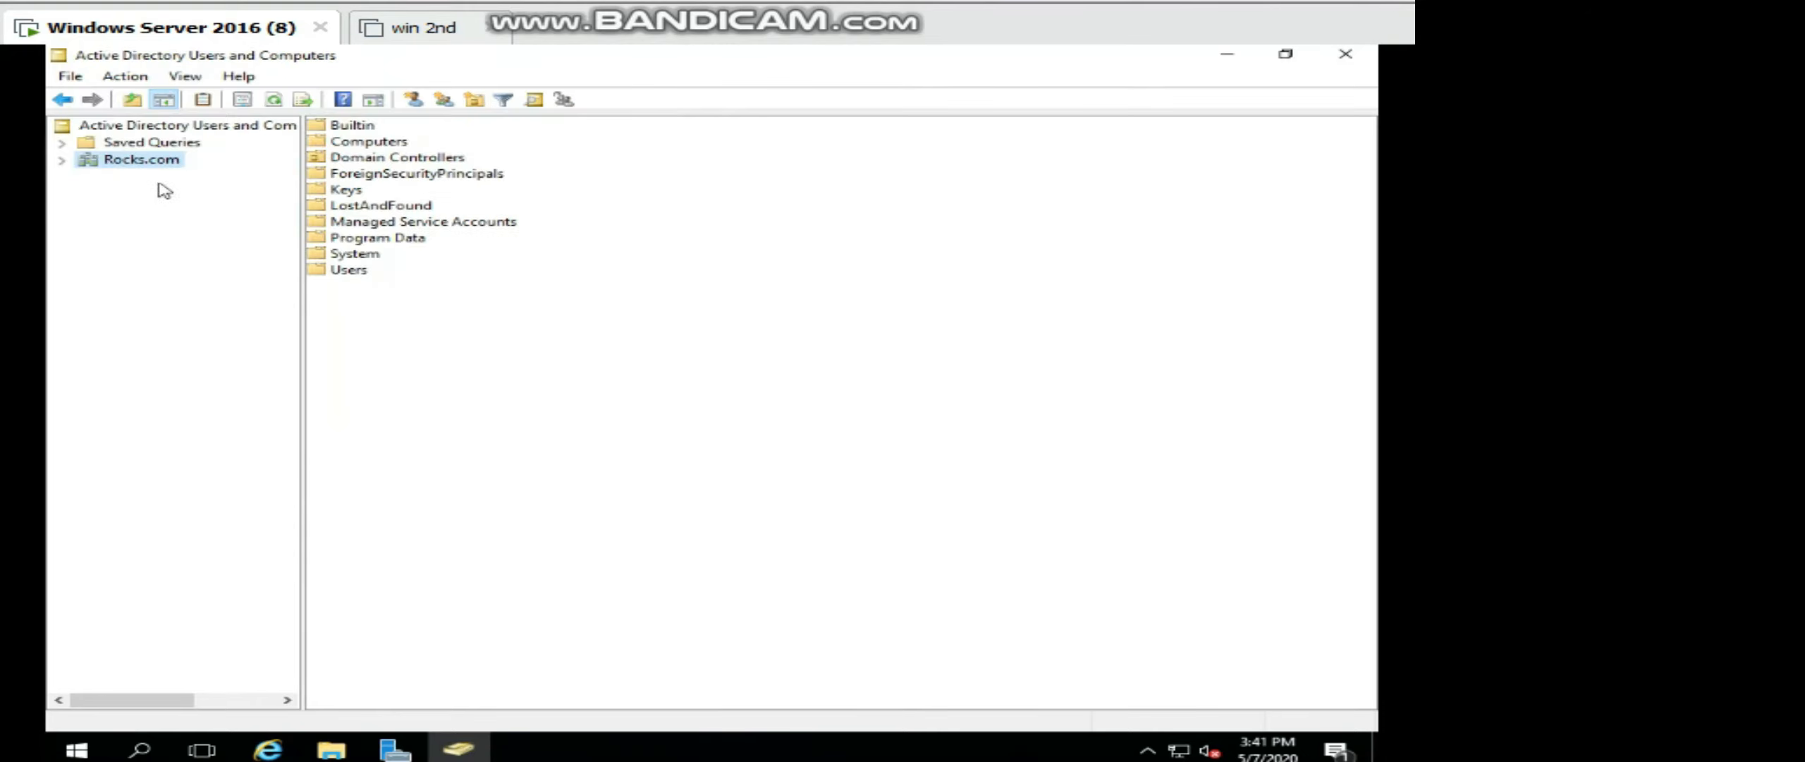
Search Rocks.com for all users, contacts and groups, look through the results and close the search window.
right_click(145, 162)
left_click(240, 204)
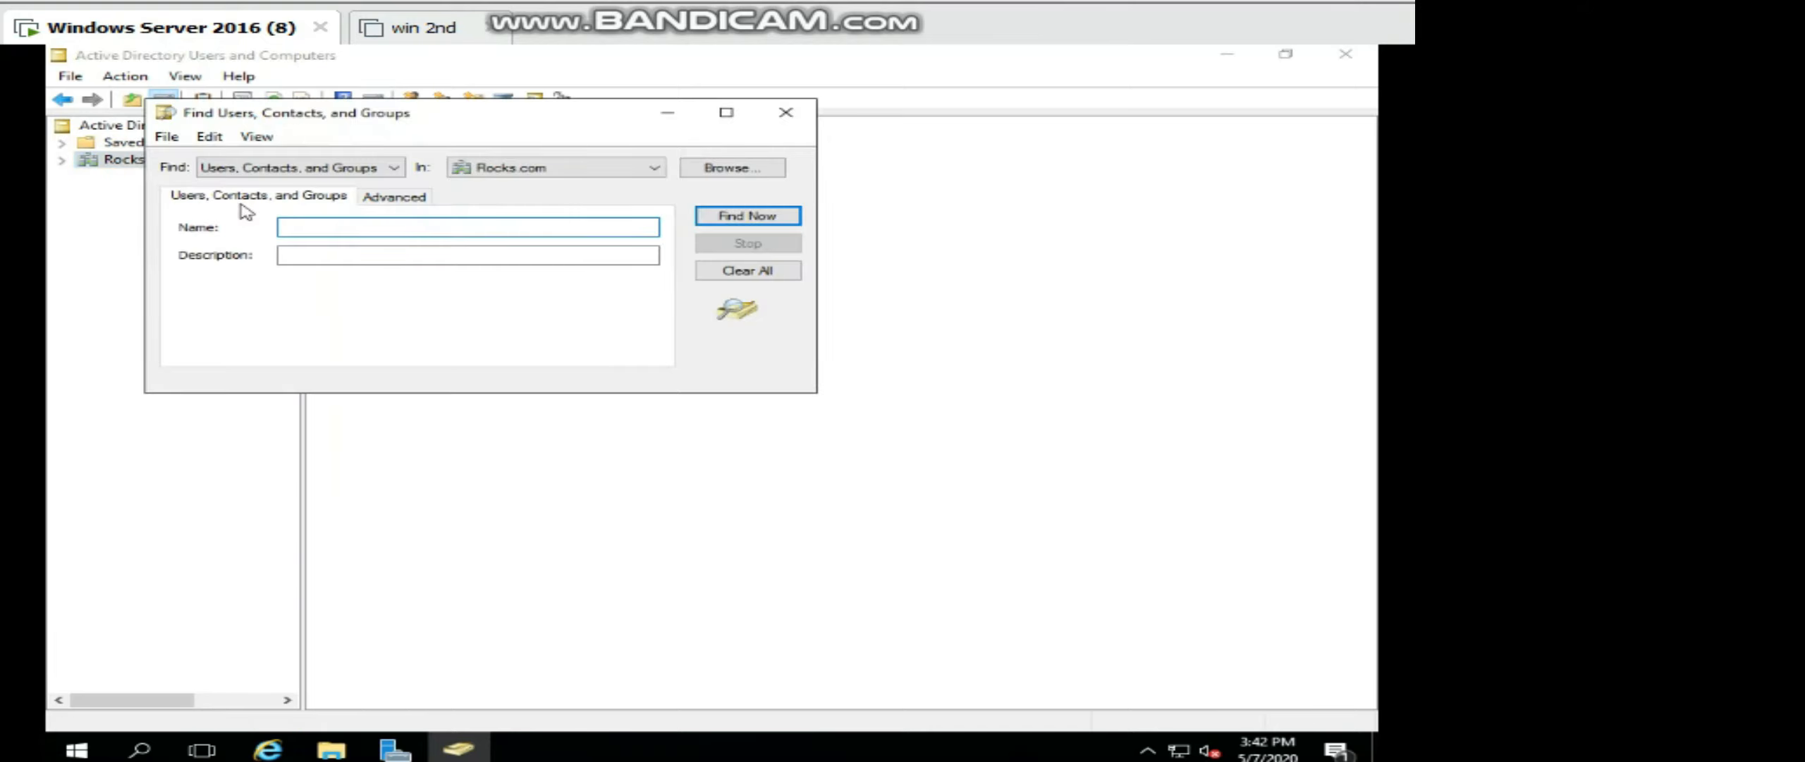
left_click(731, 223)
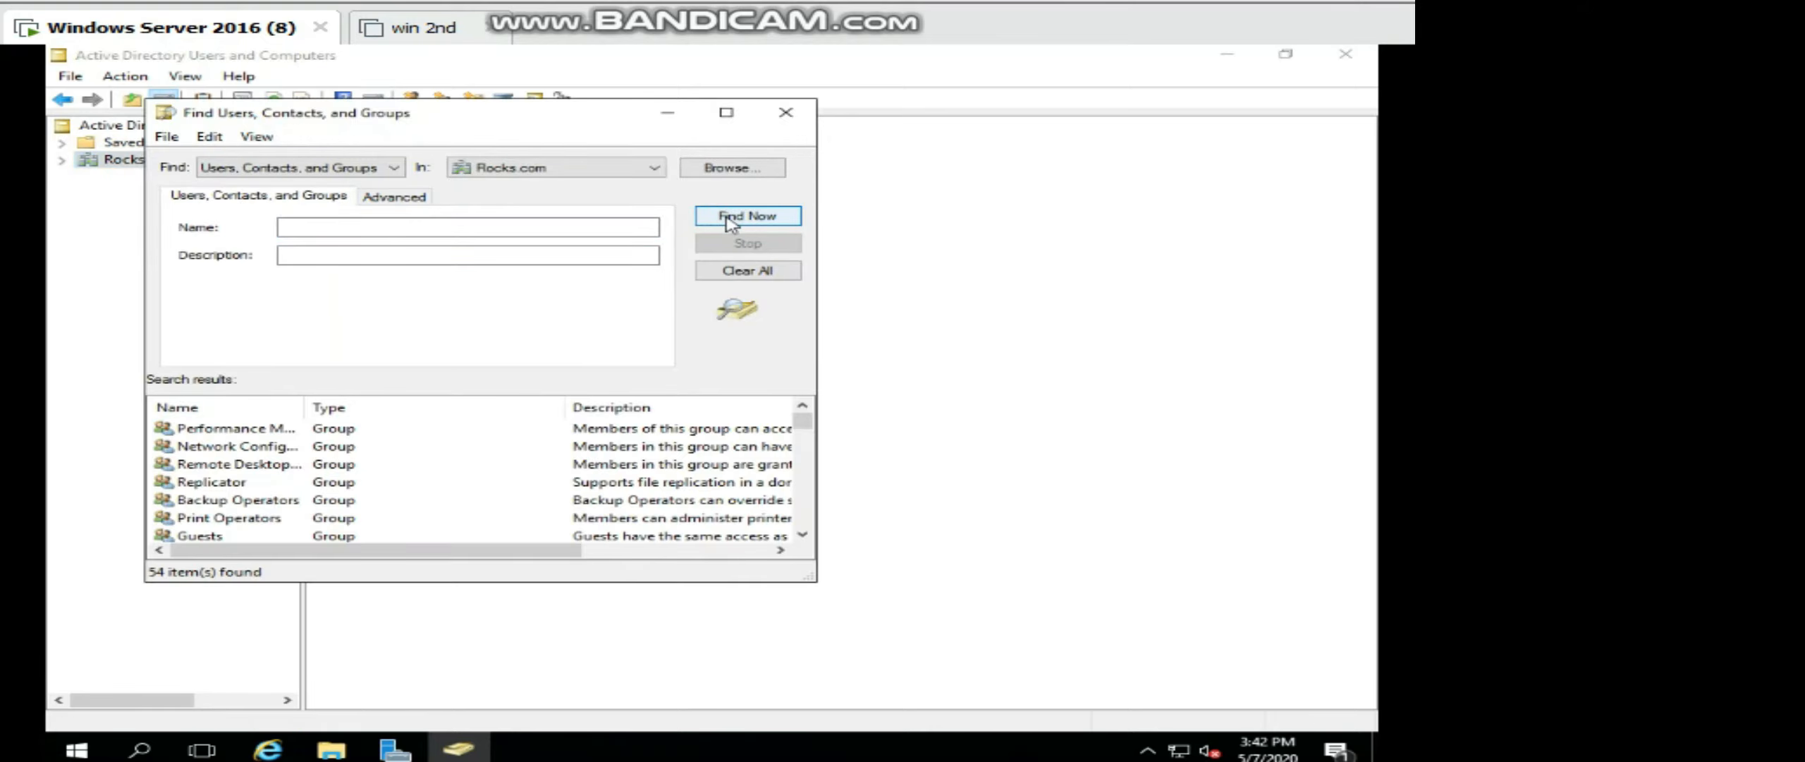
scroll(444, 474, "down", 15)
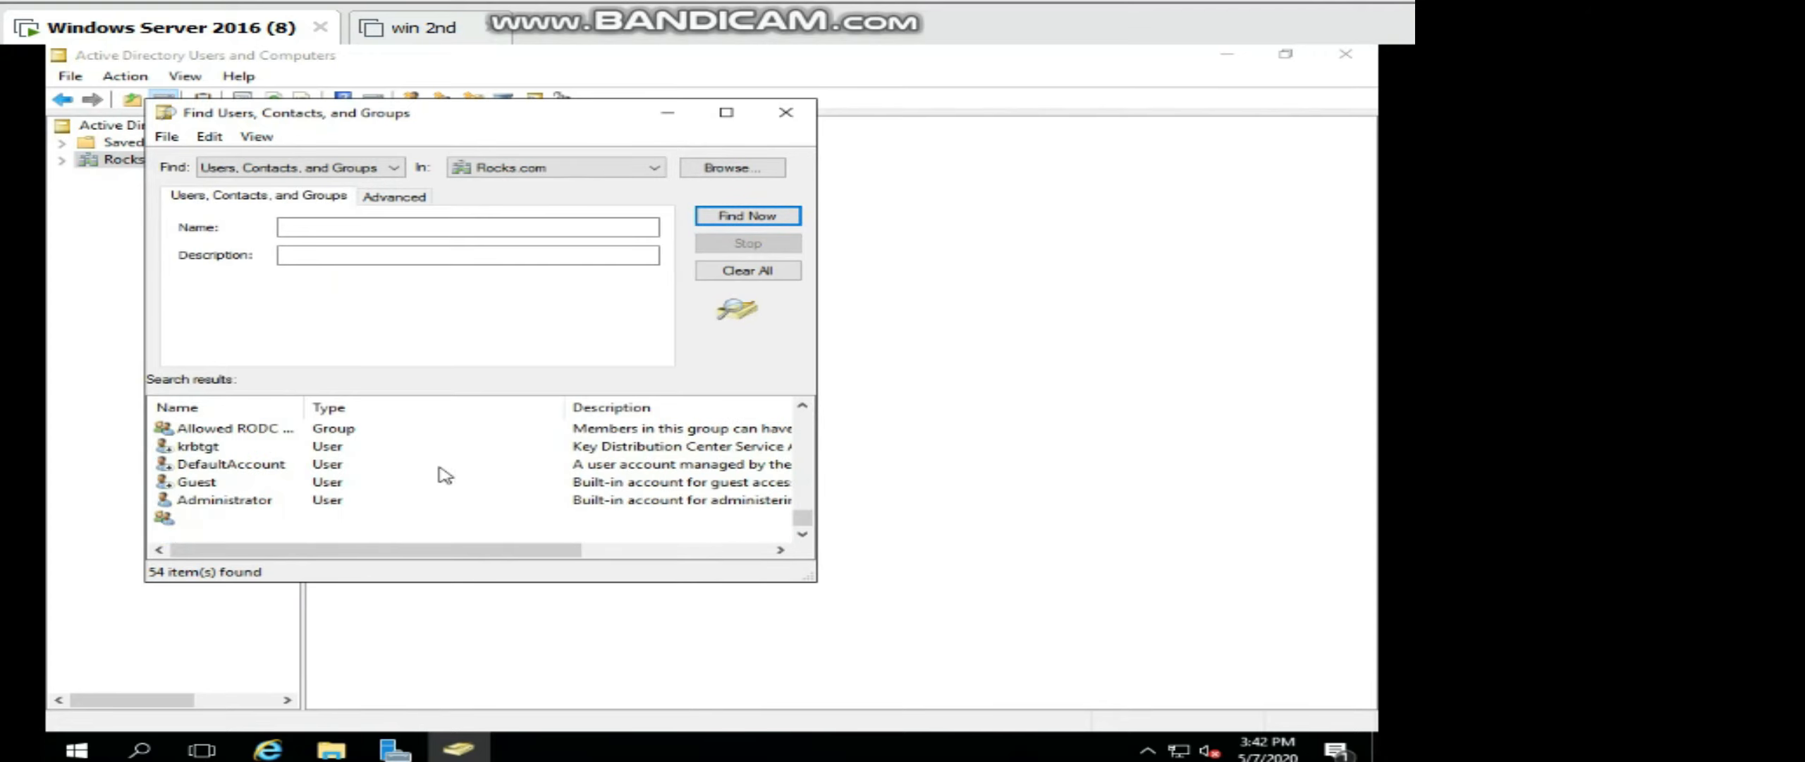
left_click(787, 113)
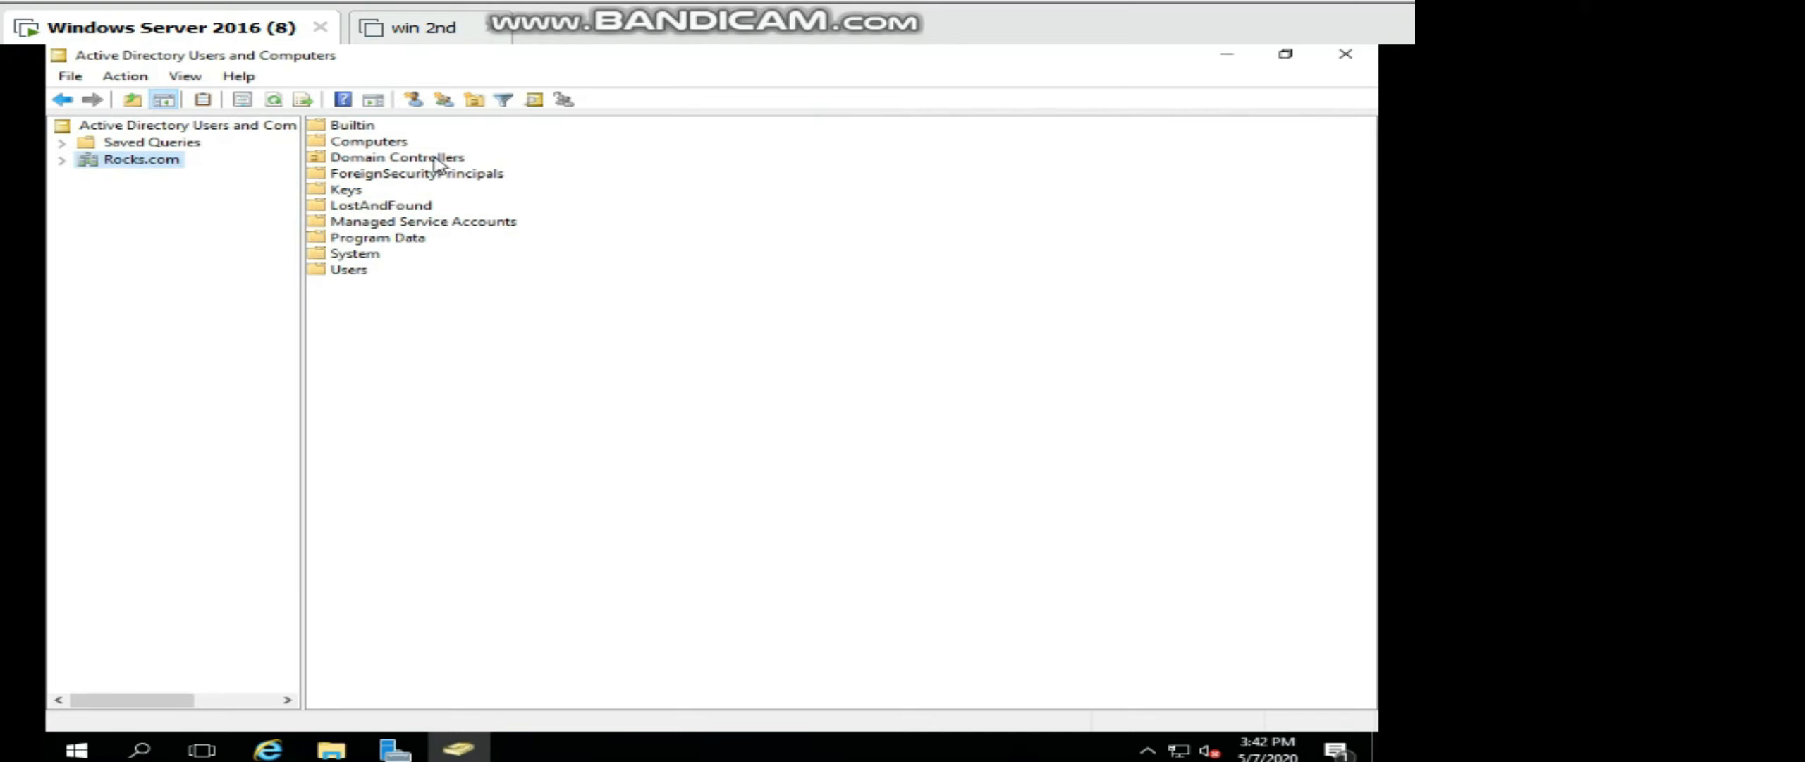
Review the Change Domain settings for Rocks.com, including the browsable domain list, and close them without changes.
right_click(151, 165)
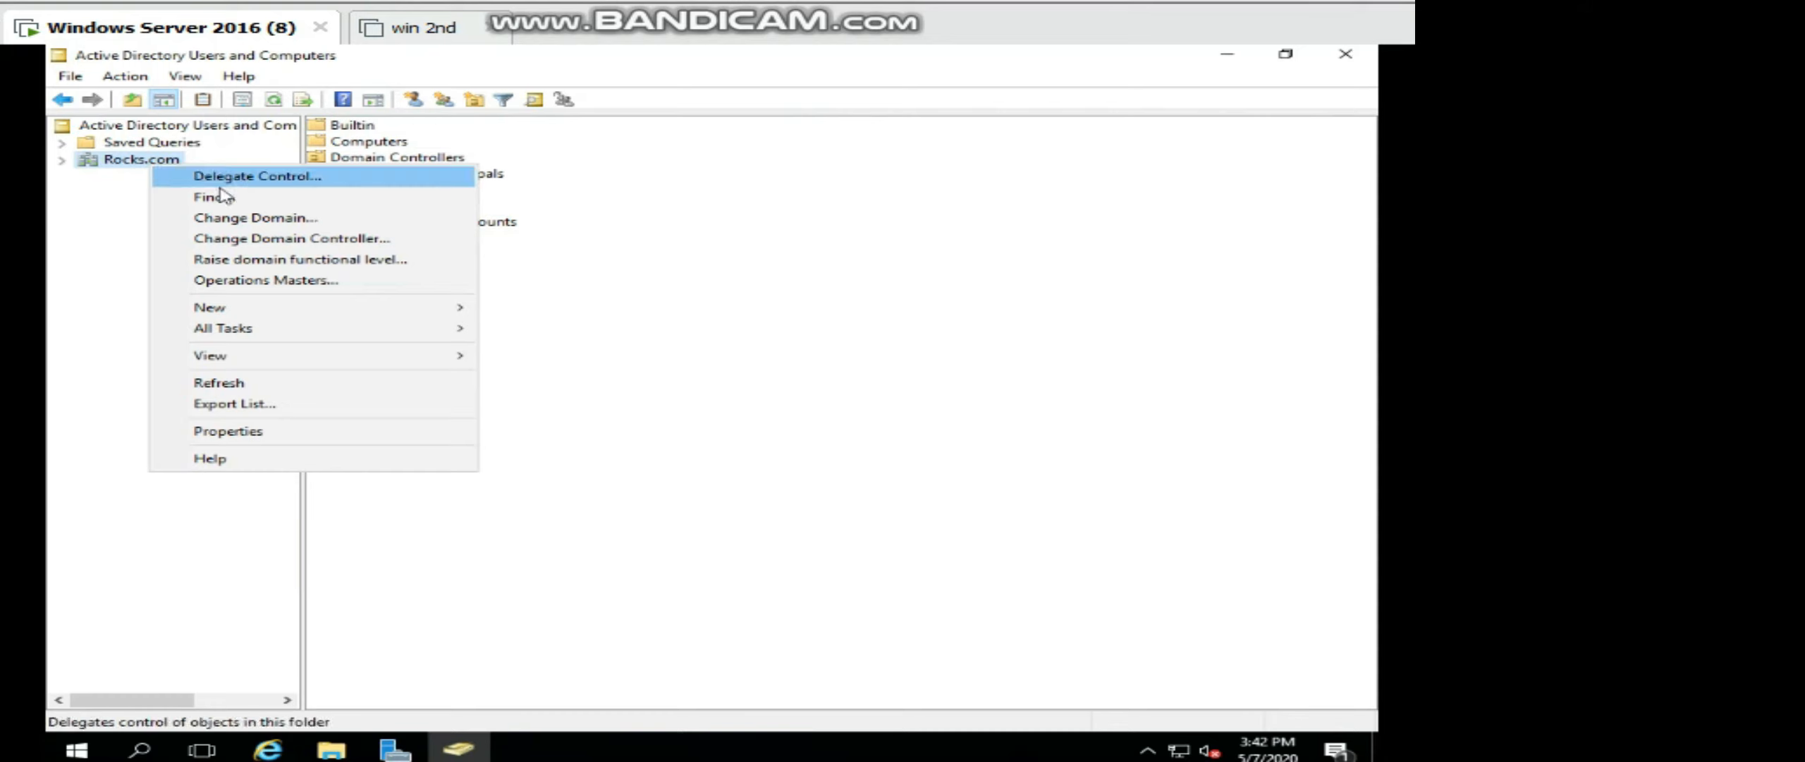
left_click(247, 219)
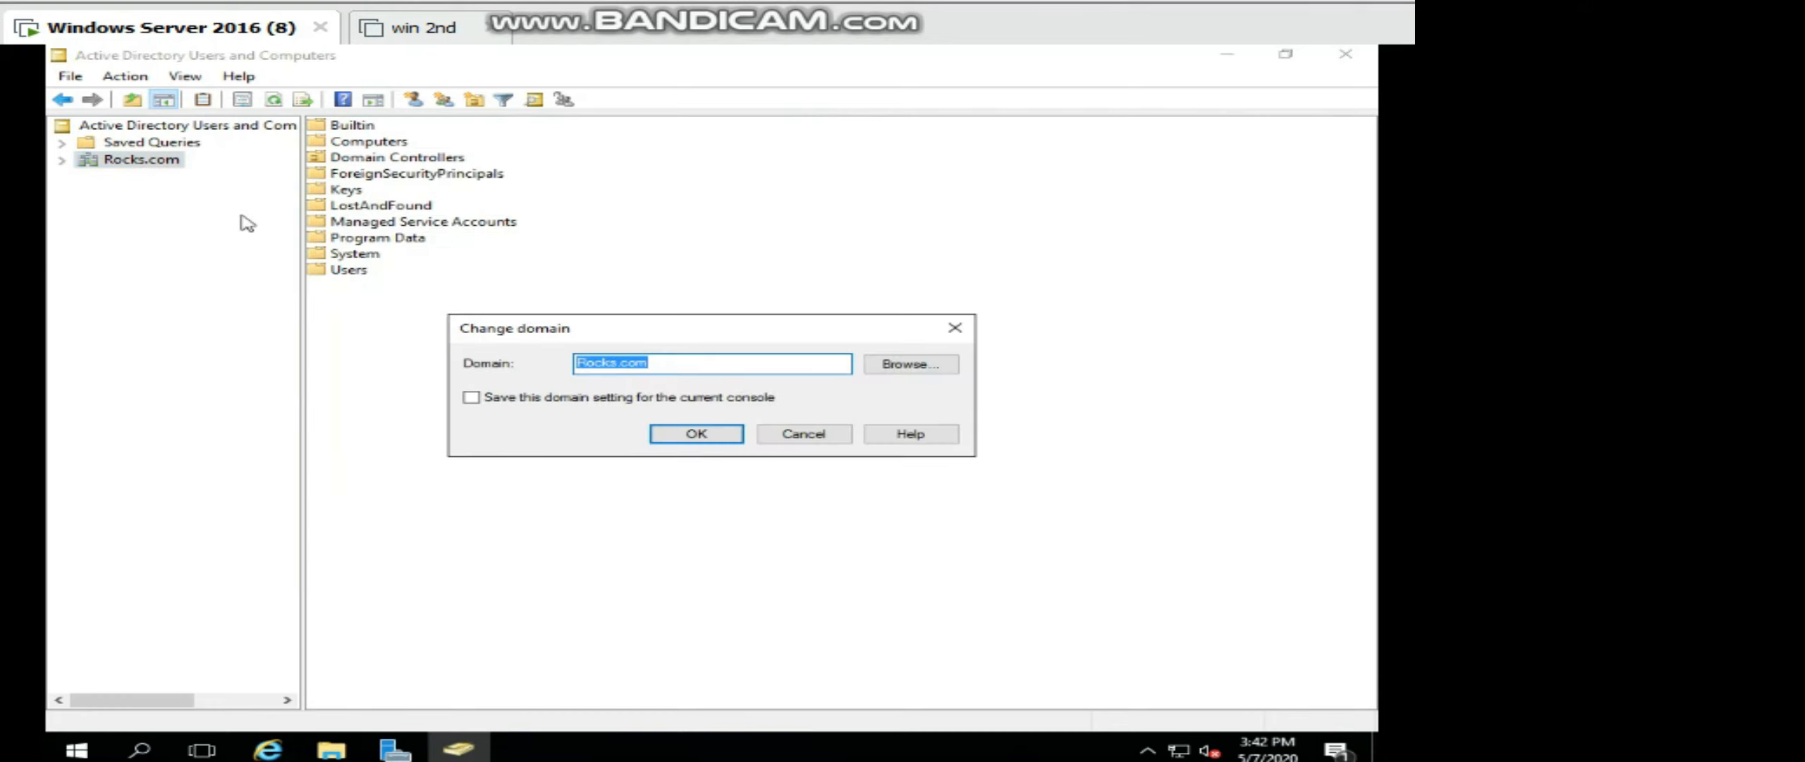
left_click(907, 364)
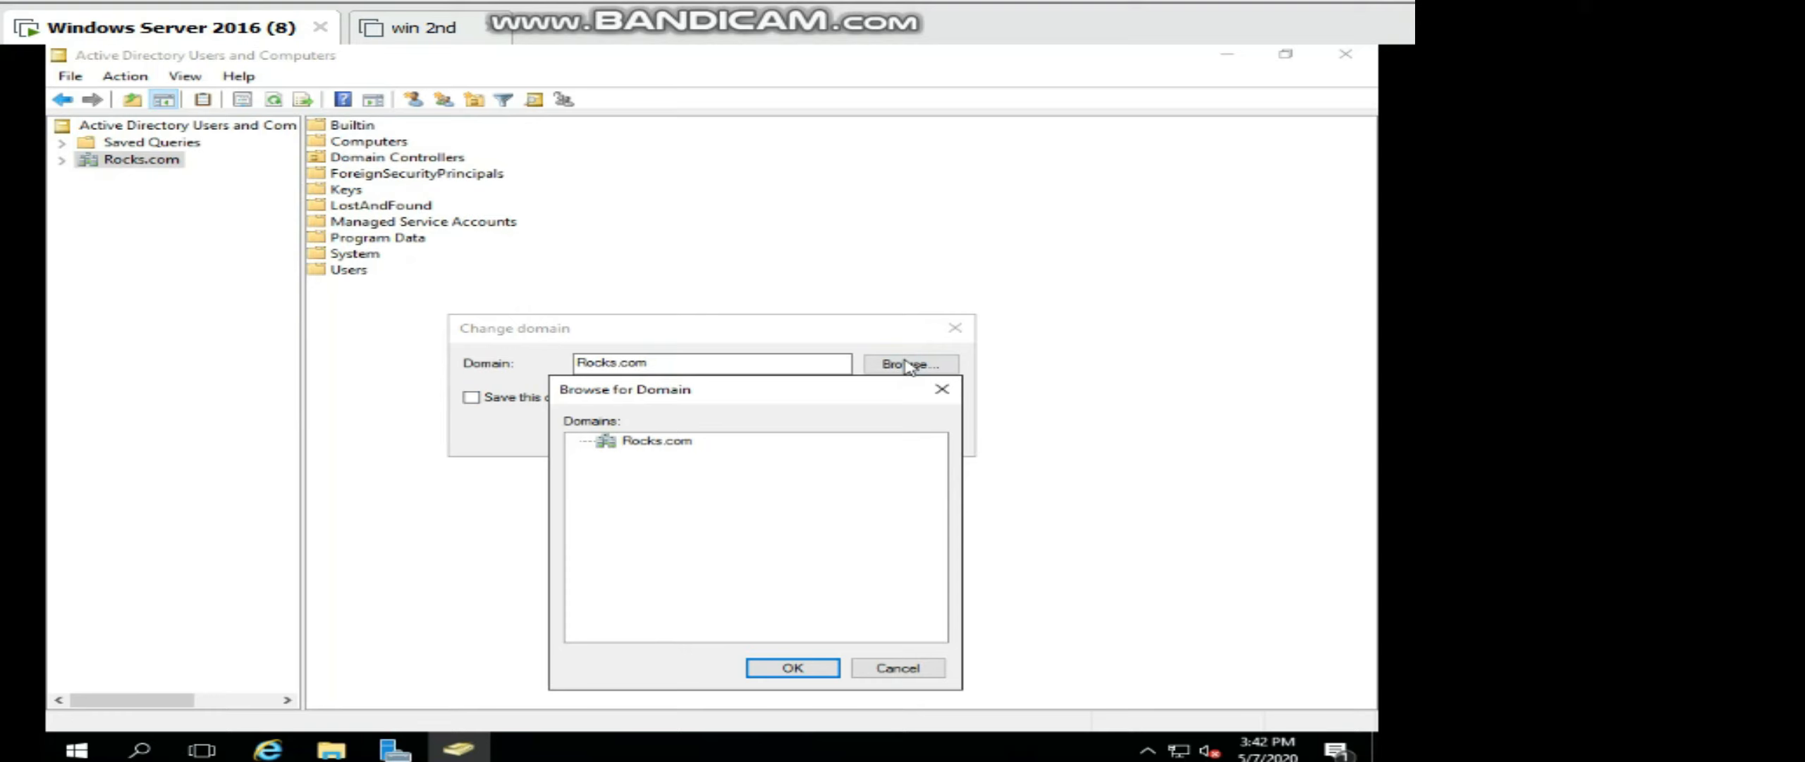
left_click(871, 671)
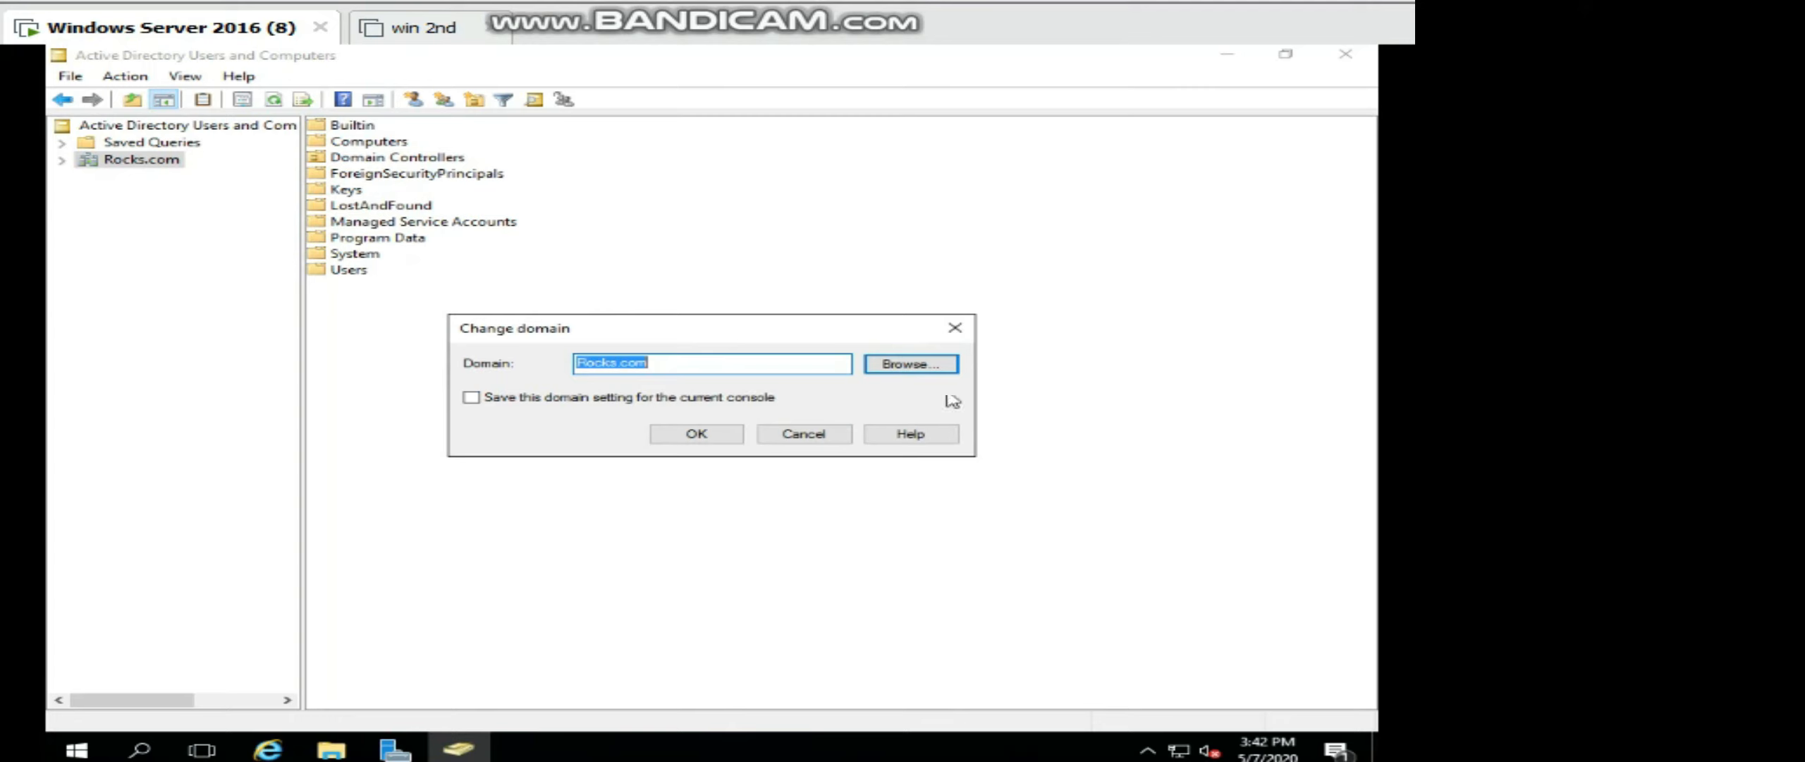
left_click(955, 327)
Review the directory server choices for changing the Rocks.com domain controller and cancel without changes.
right_click(150, 161)
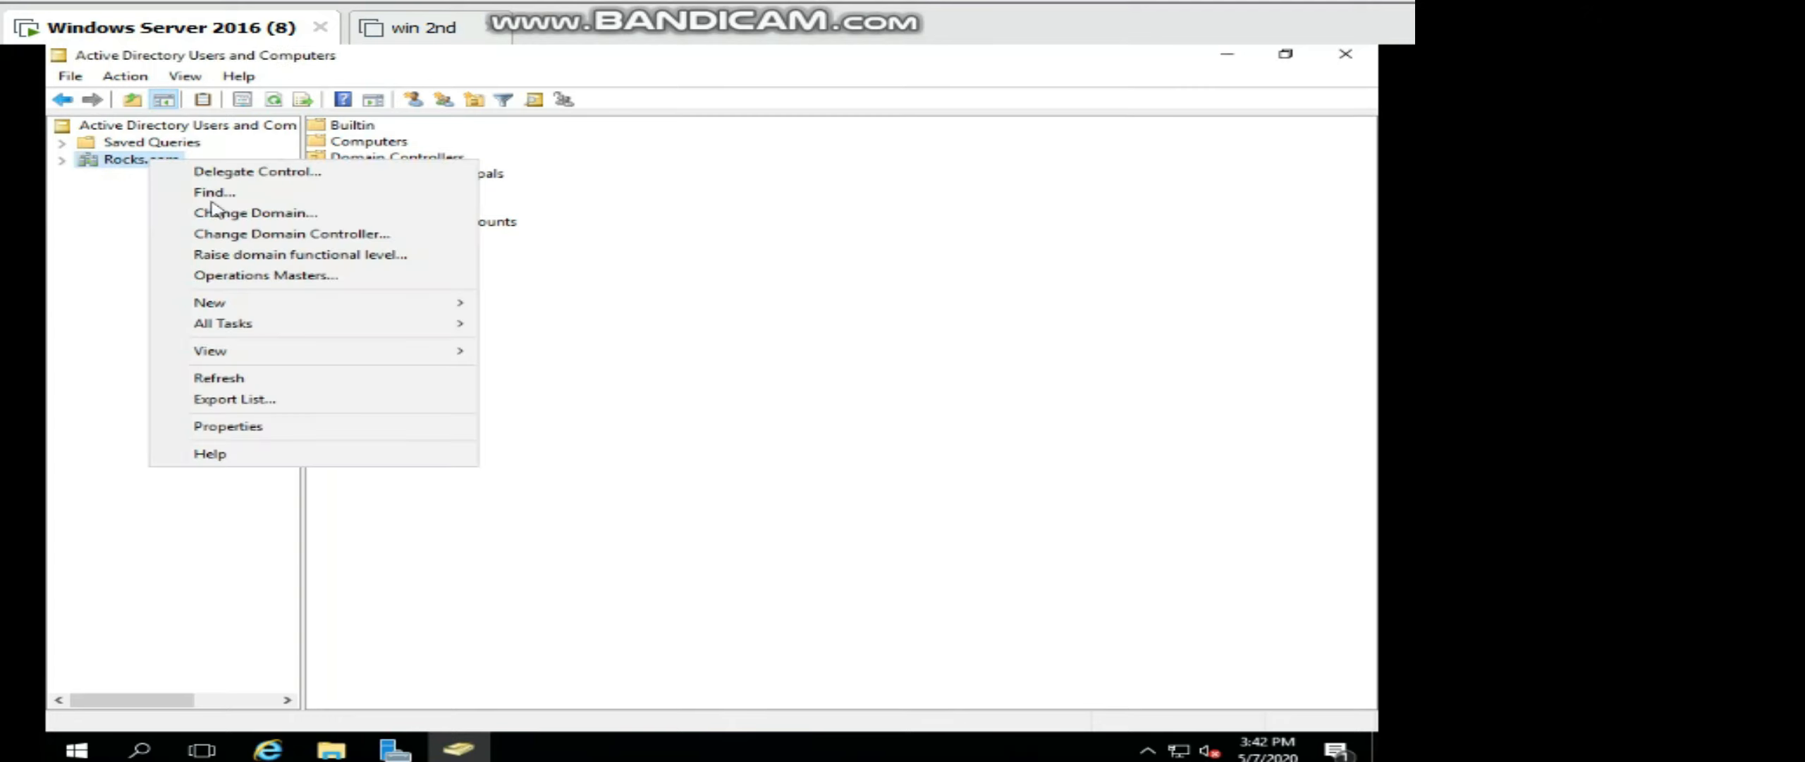
left_click(282, 234)
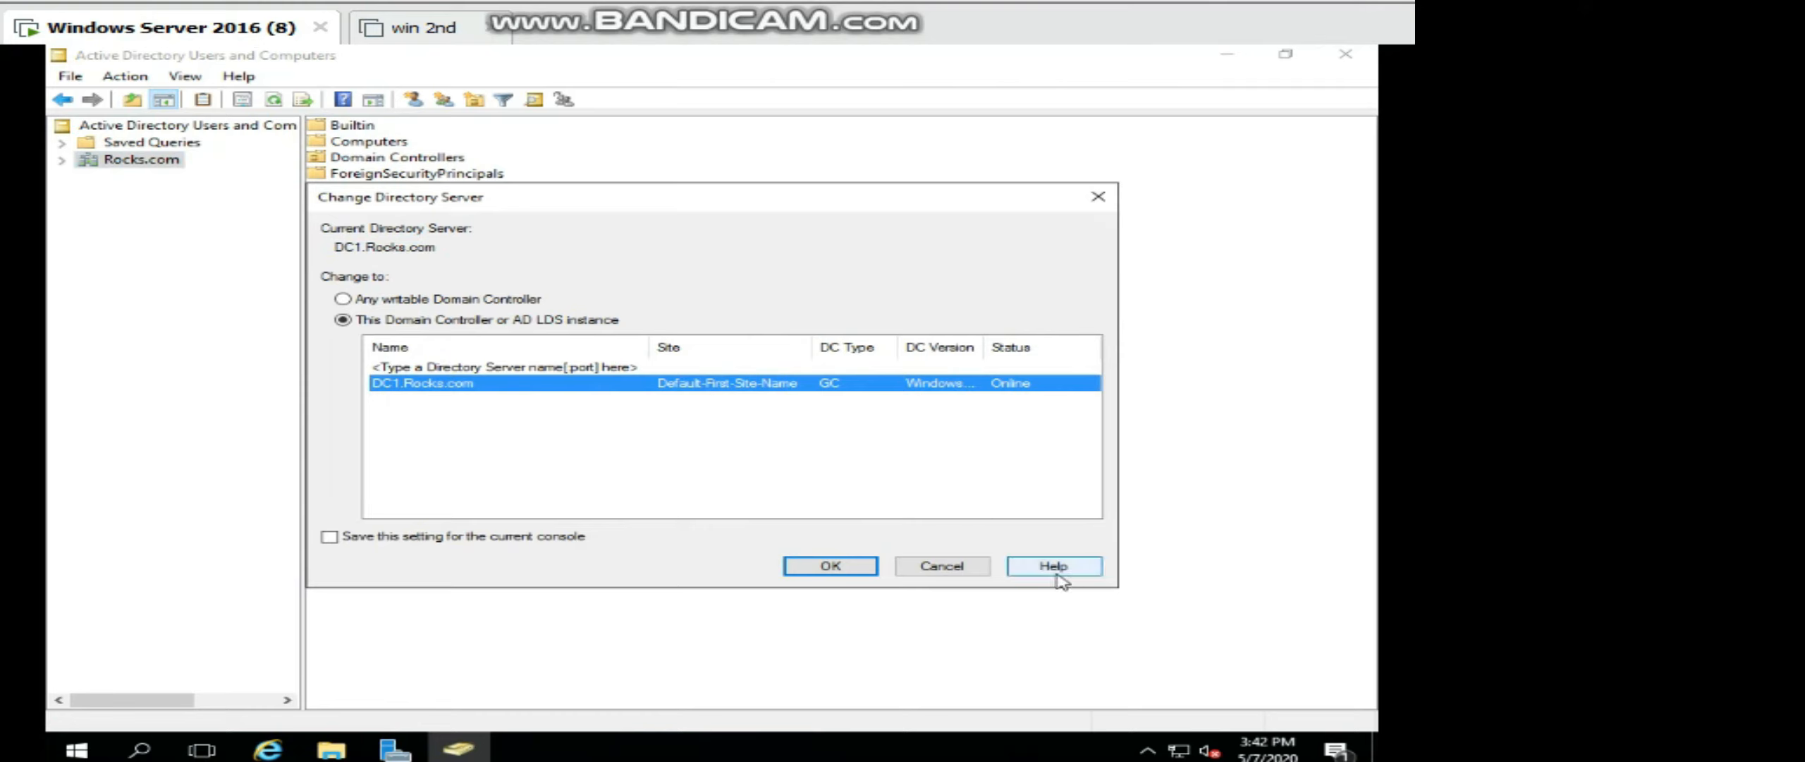
left_click(926, 568)
Check the domain functional level of Rocks.com and close the information.
right_click(172, 162)
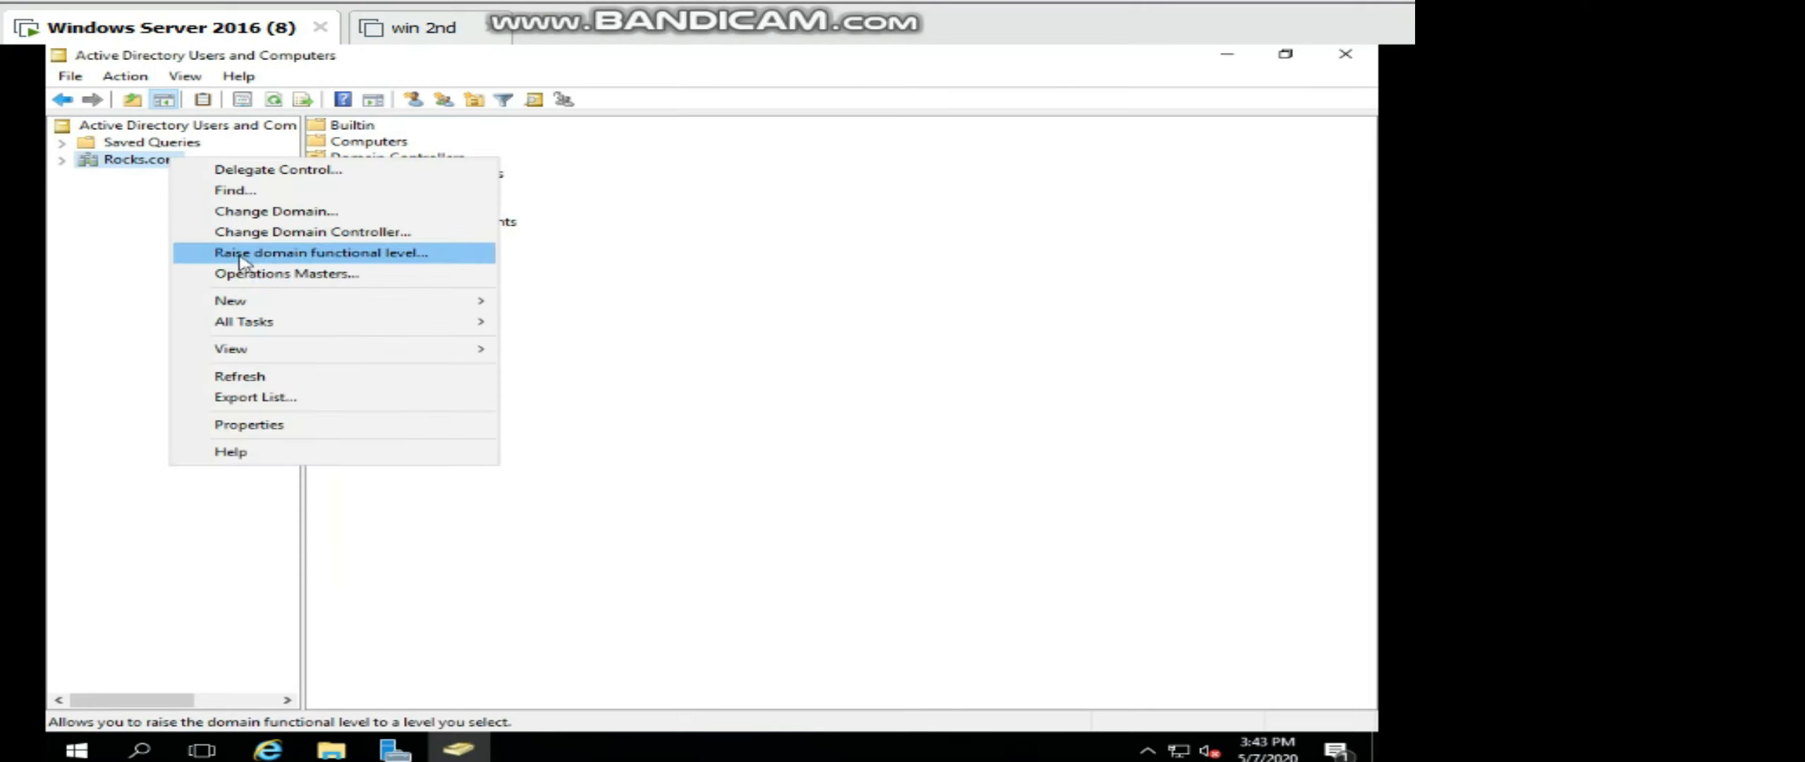
left_click(284, 255)
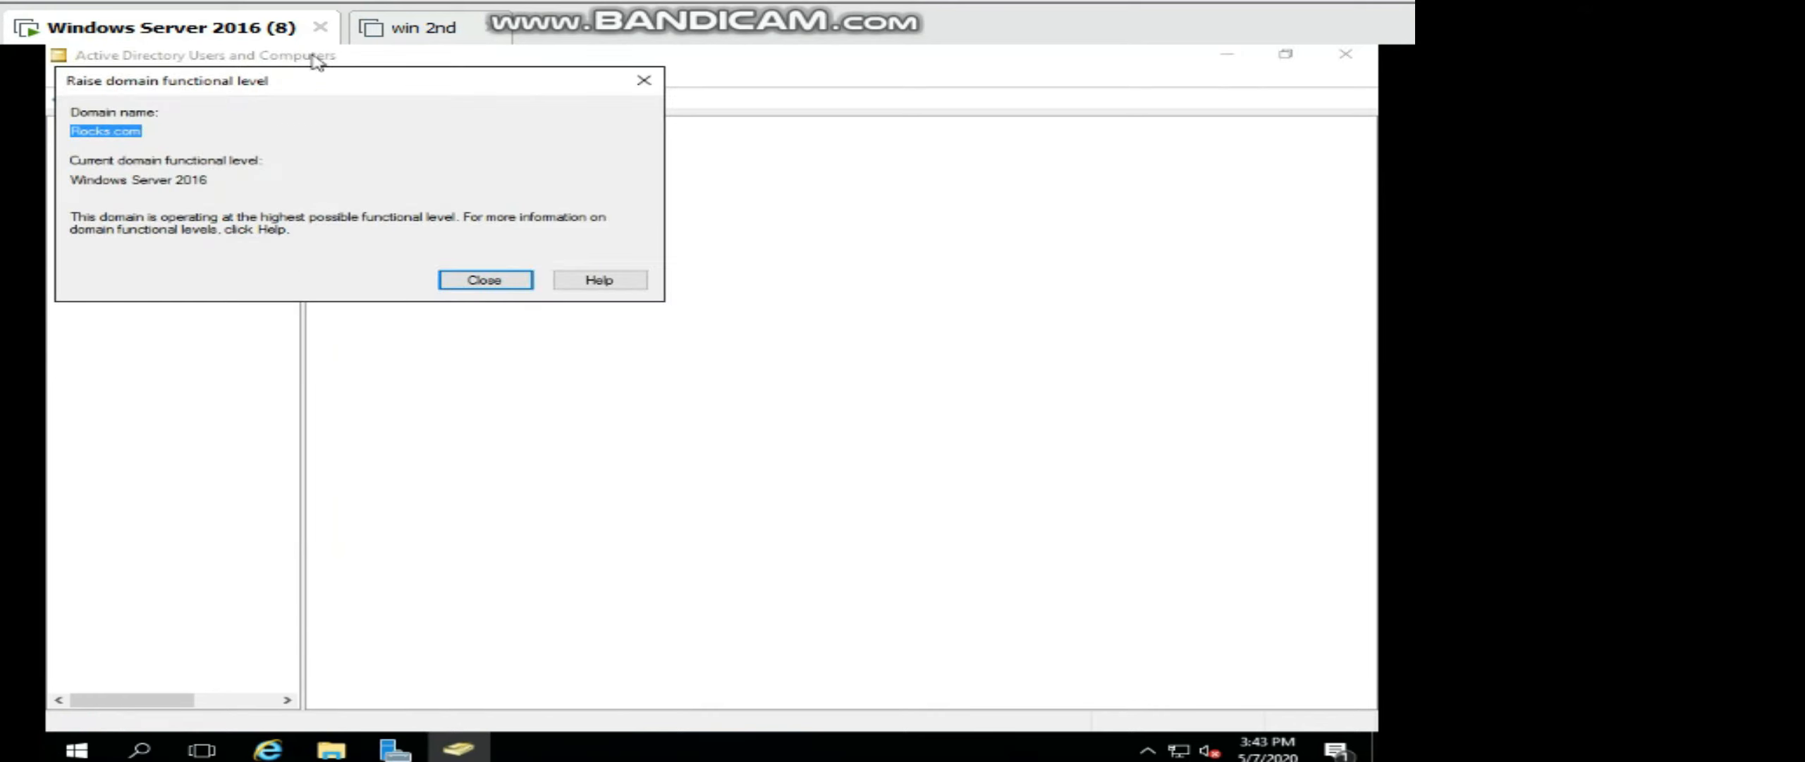
left_click_drag(315, 79, 678, 330)
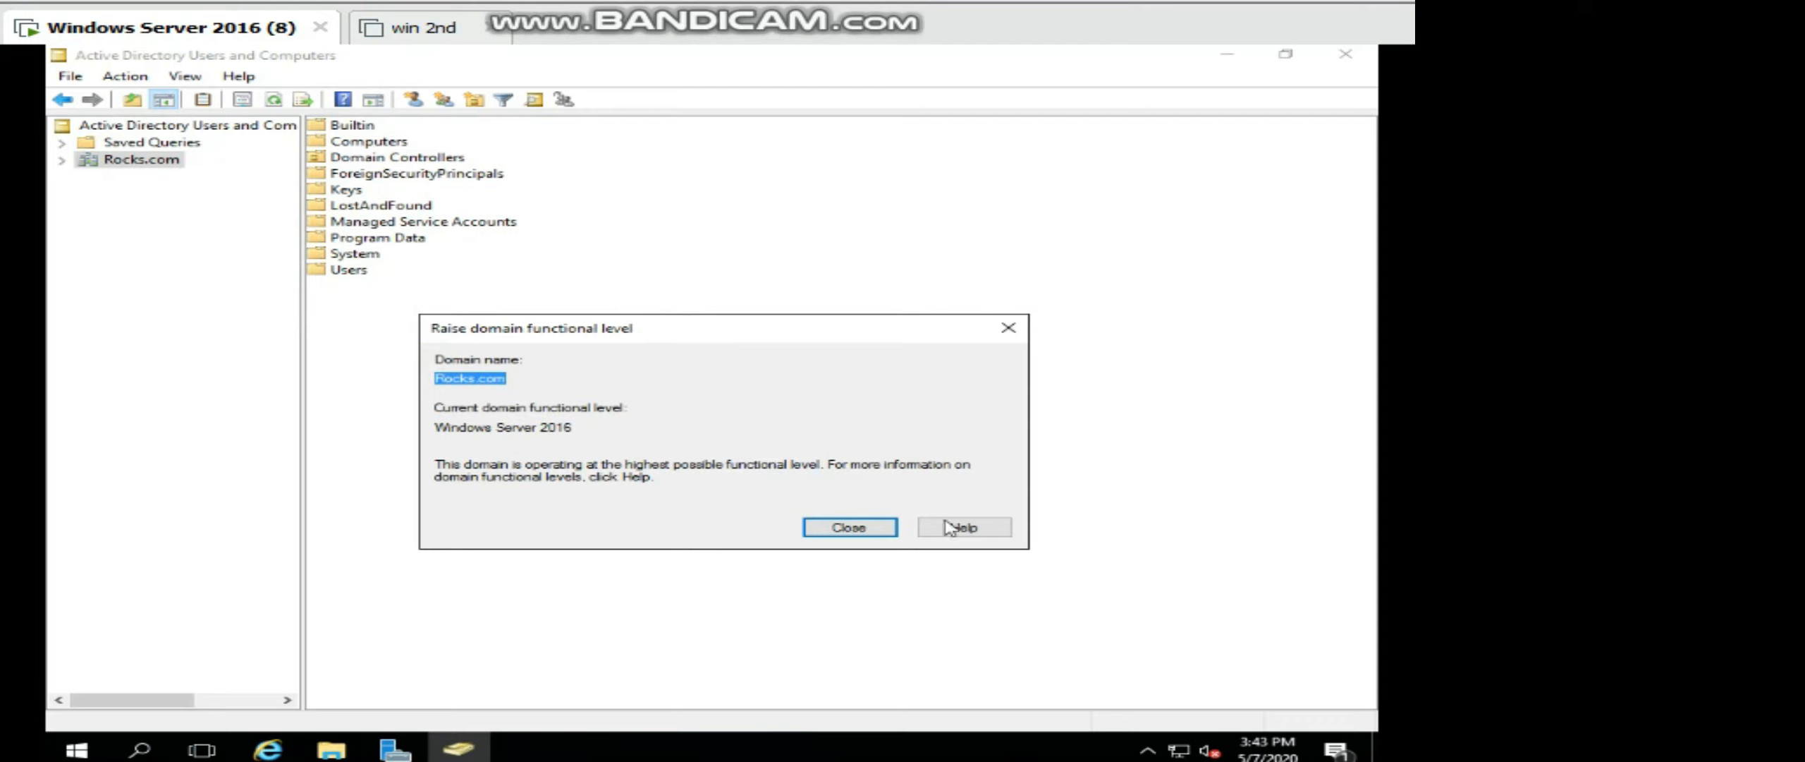
left_click(874, 529)
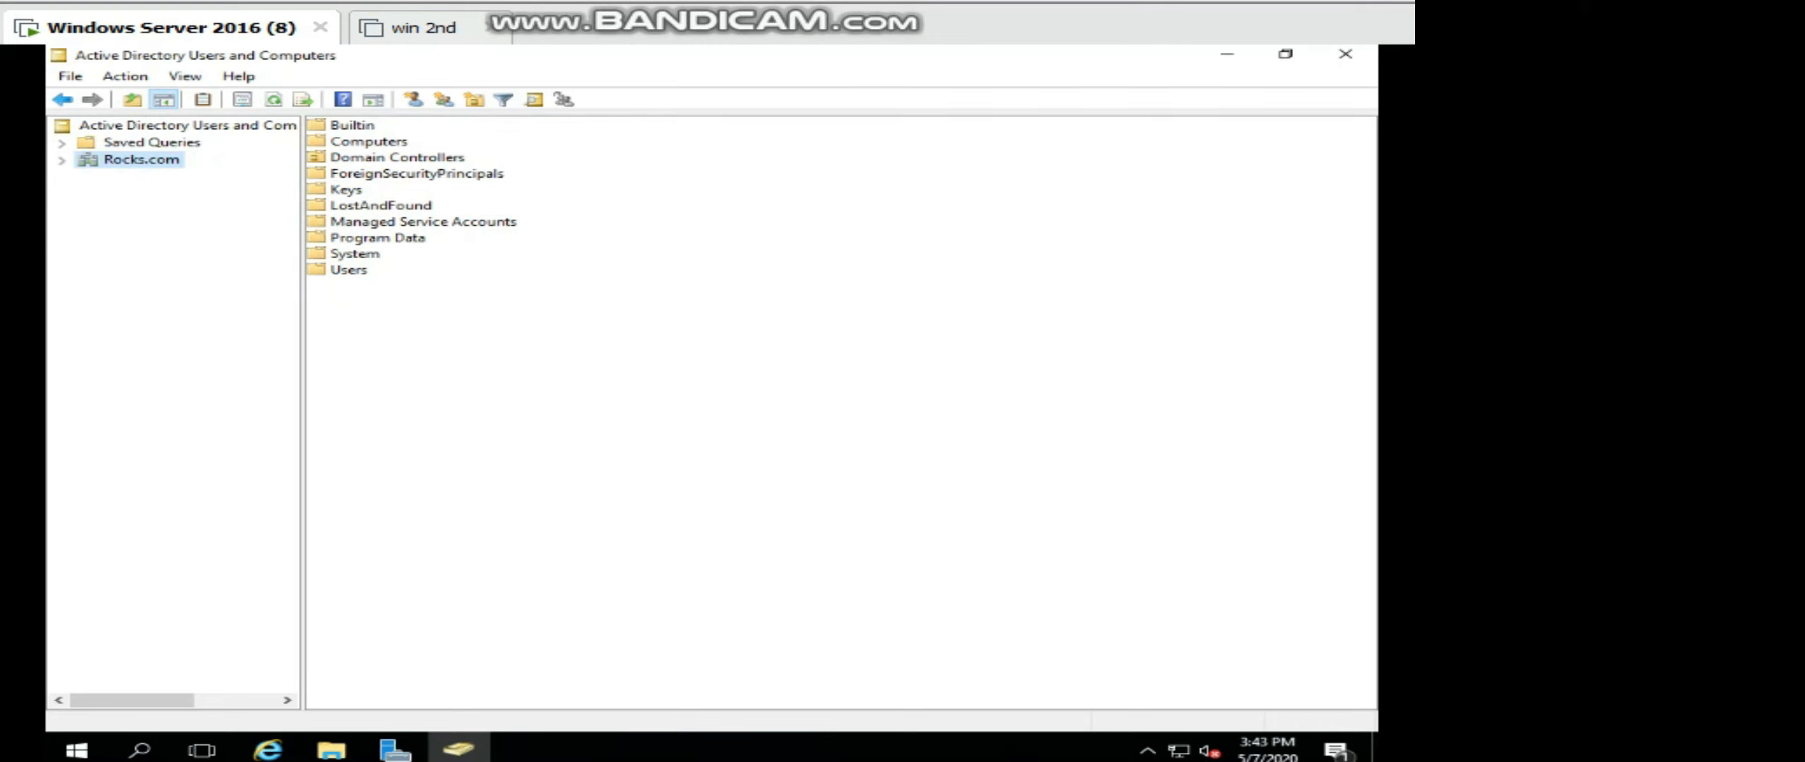
Look over the view options and available actions for Rocks.com, and recheck its domain functional level from the console's action commands.
right_click(157, 163)
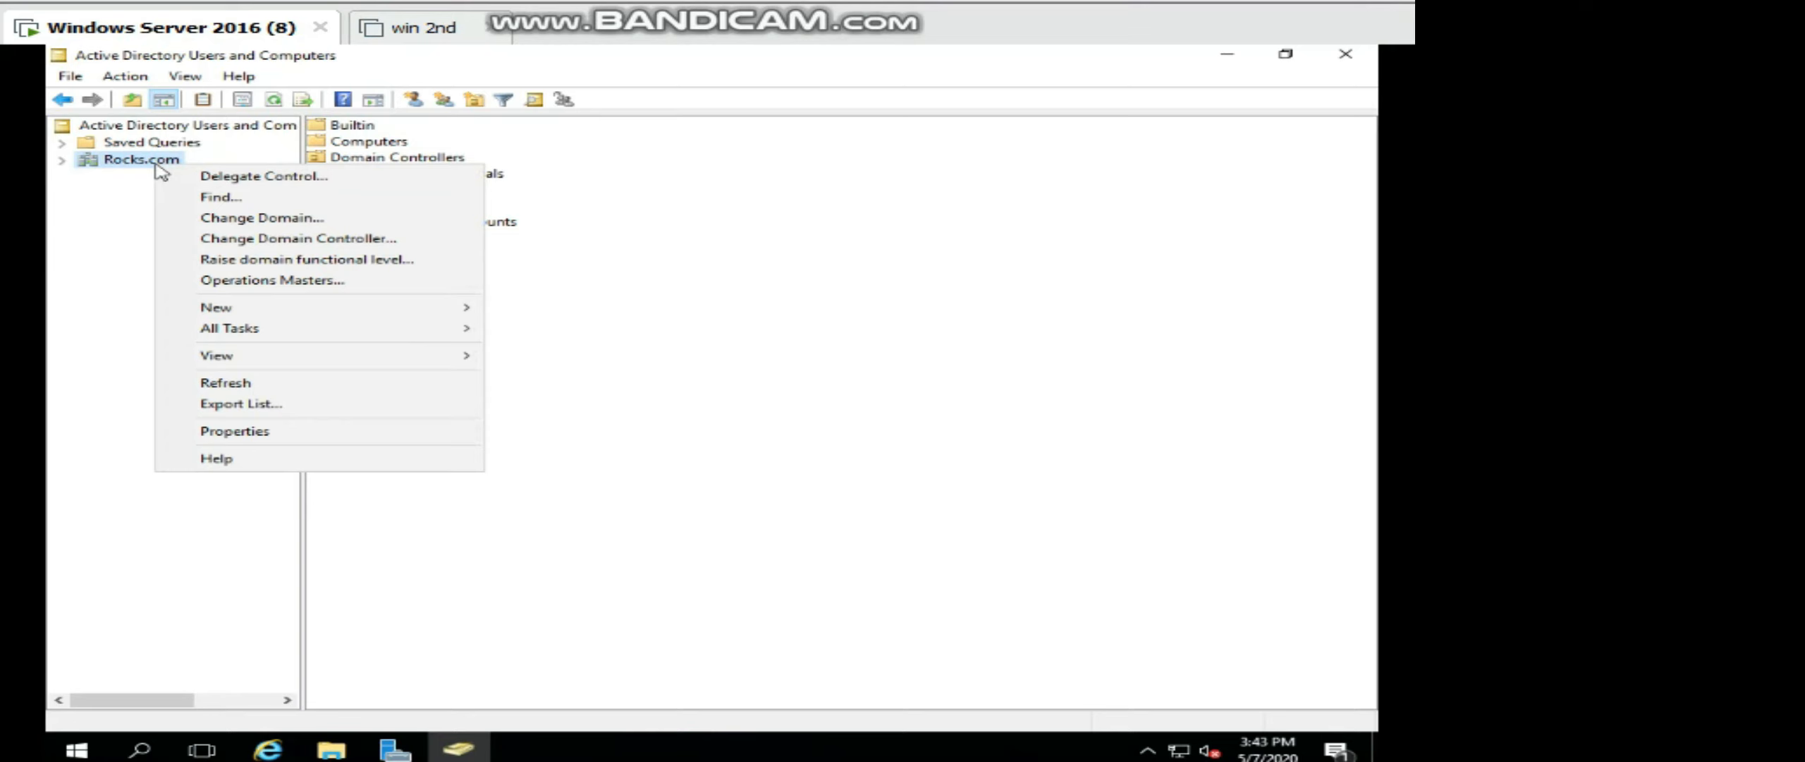
left_click(804, 228)
left_click(186, 77)
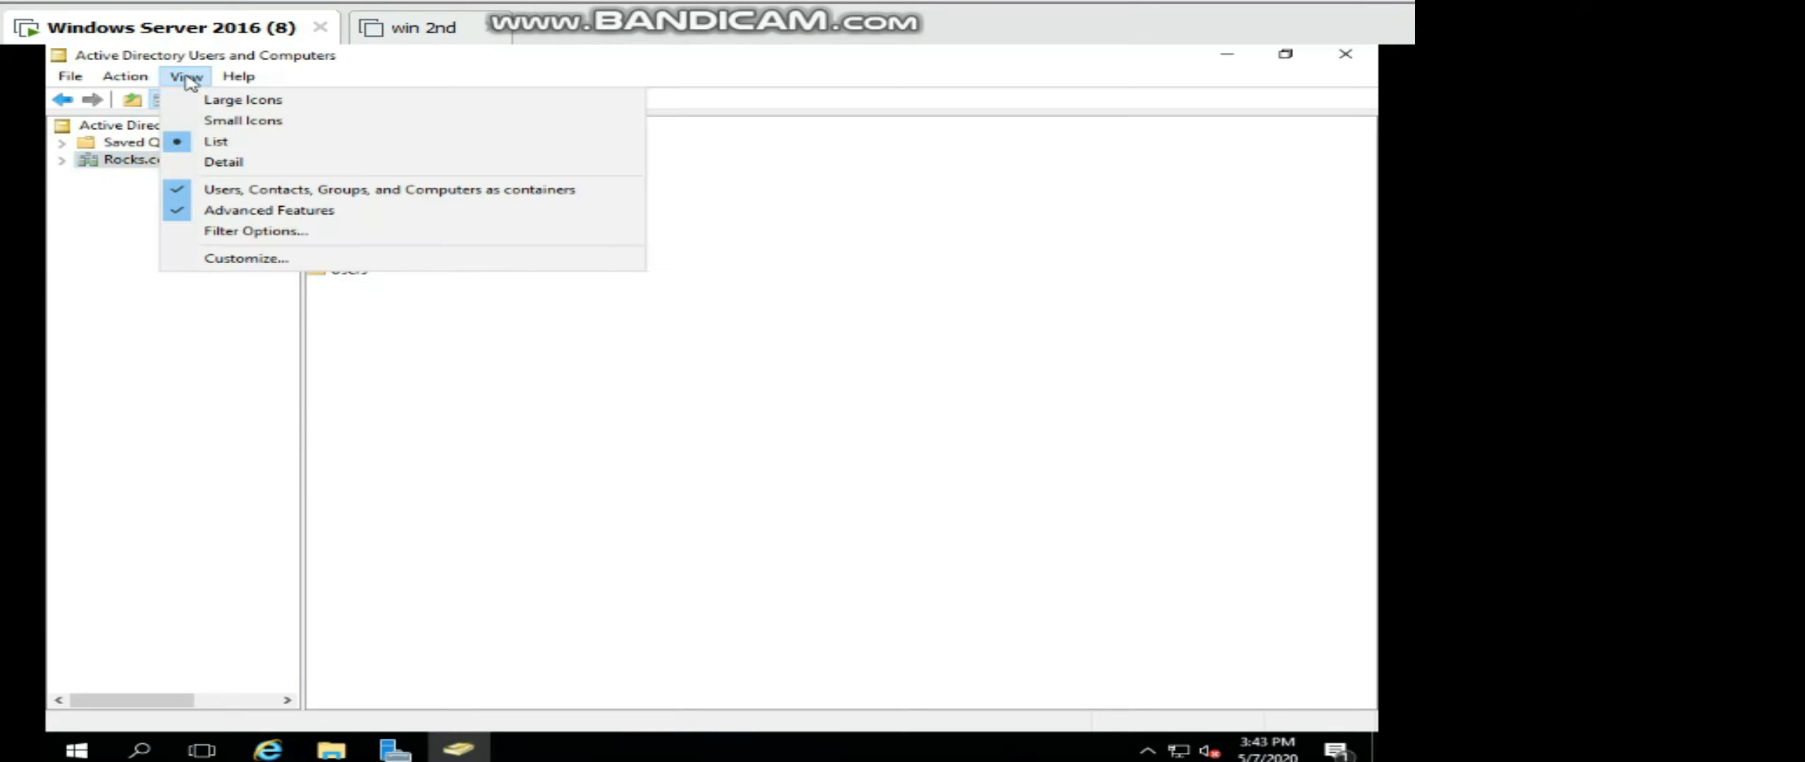
mouse_move(128, 79)
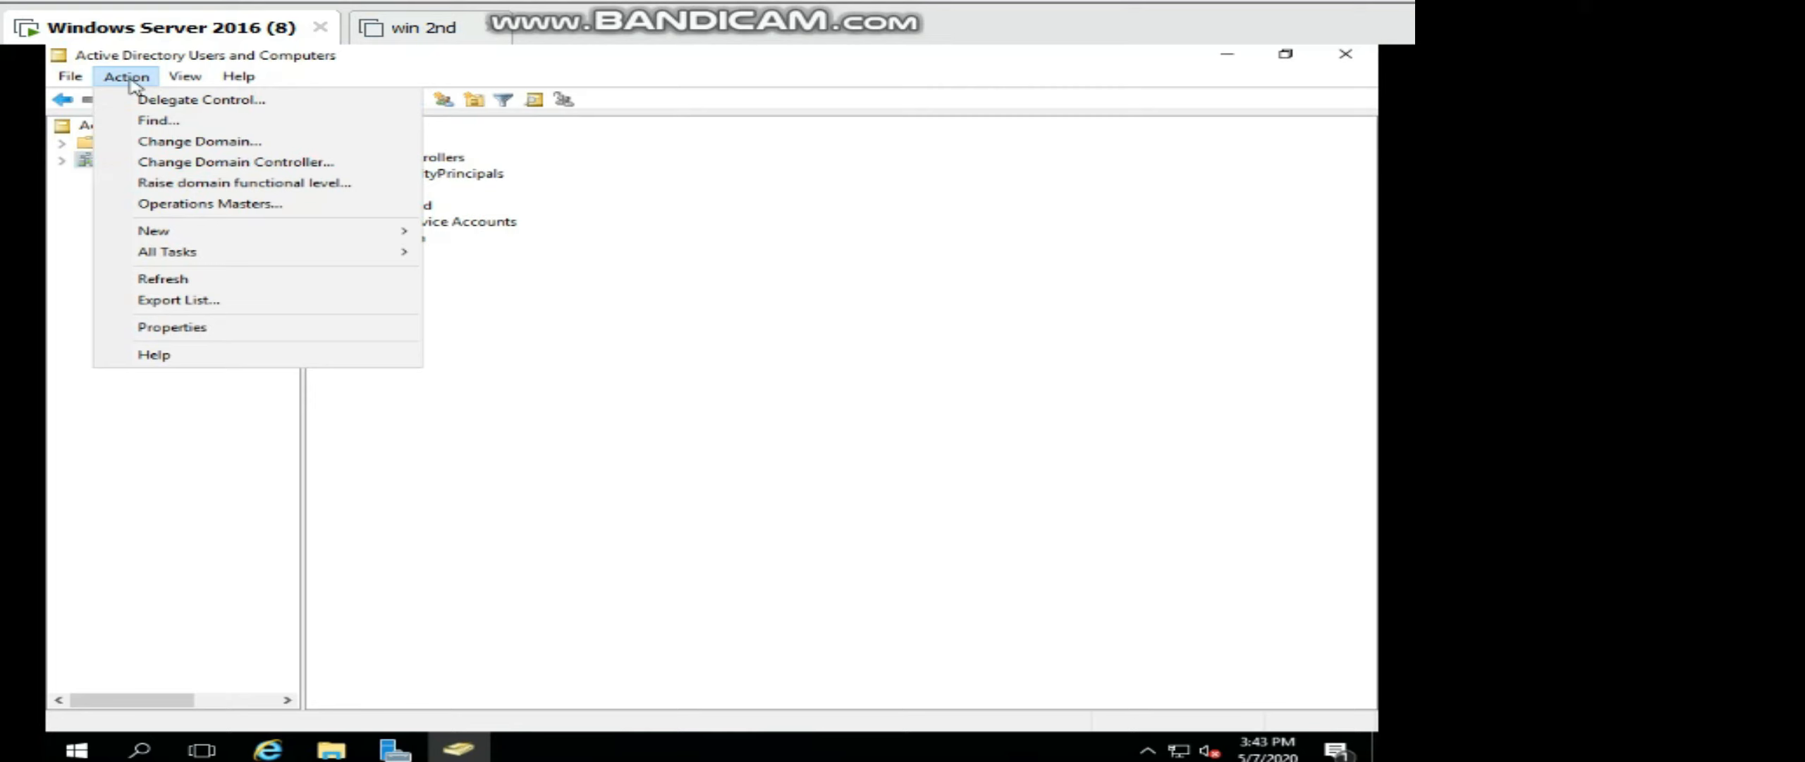
left_click(204, 183)
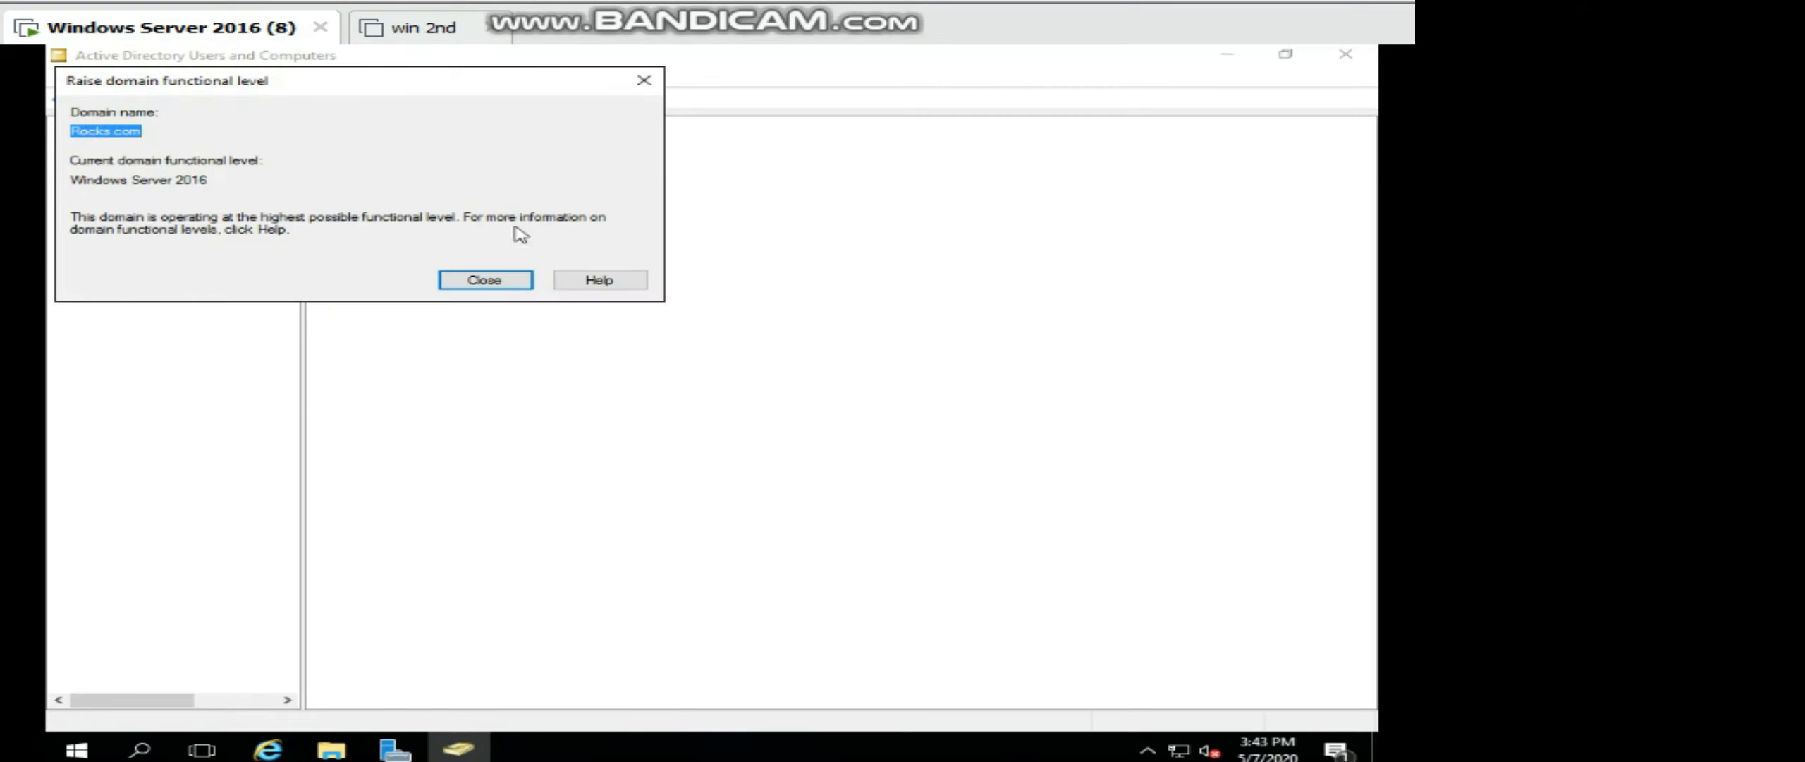
left_click(505, 282)
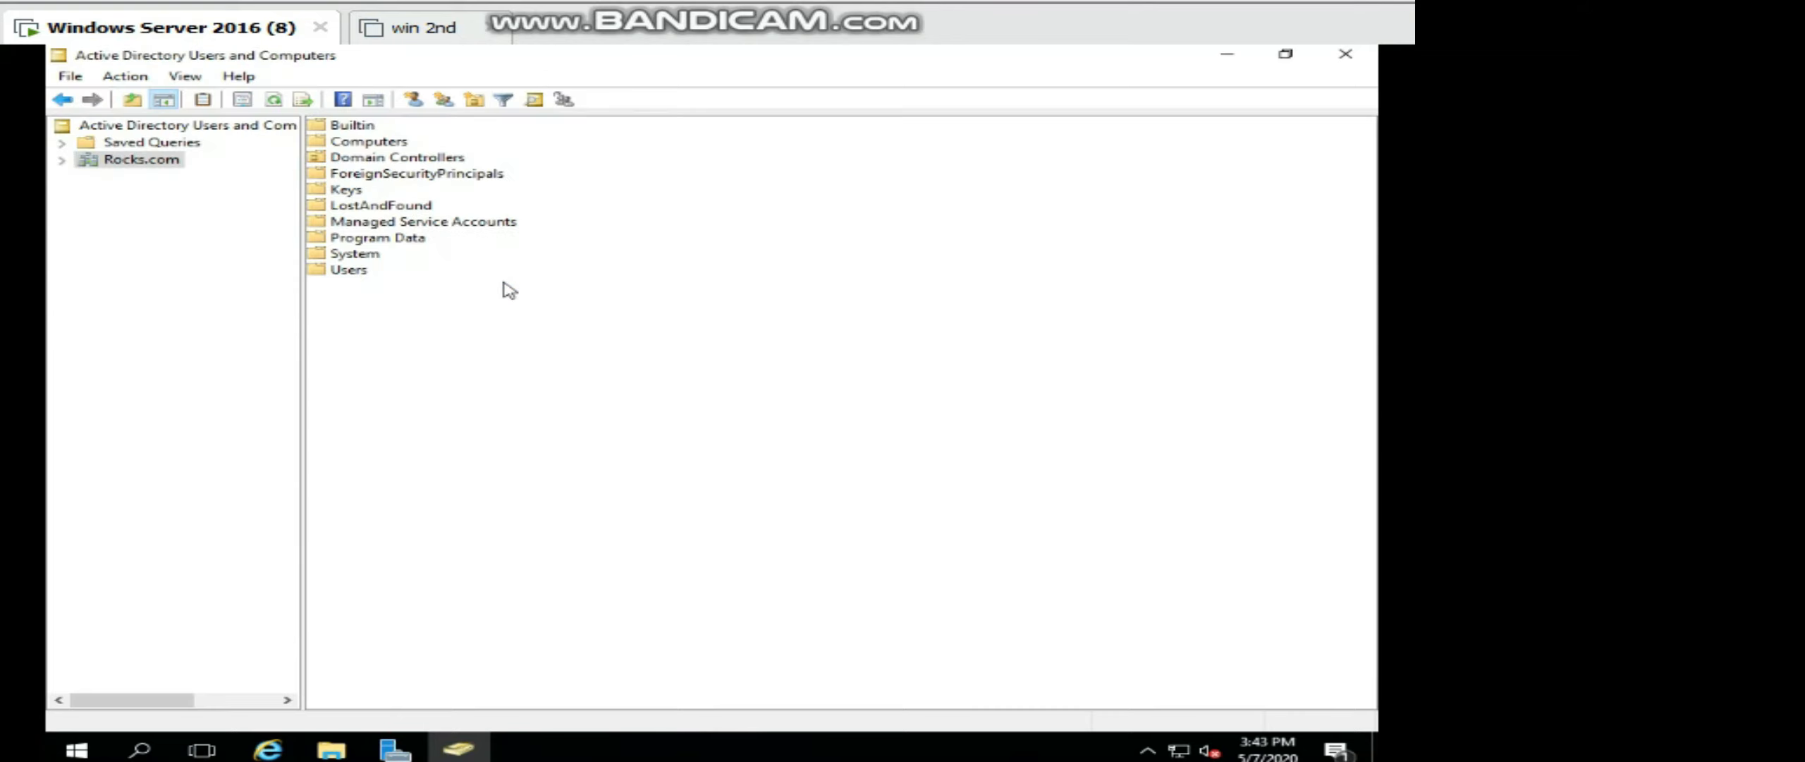
Review the RID, PDC and Infrastructure operations master roles of the Rocks.com domain.
right_click(167, 171)
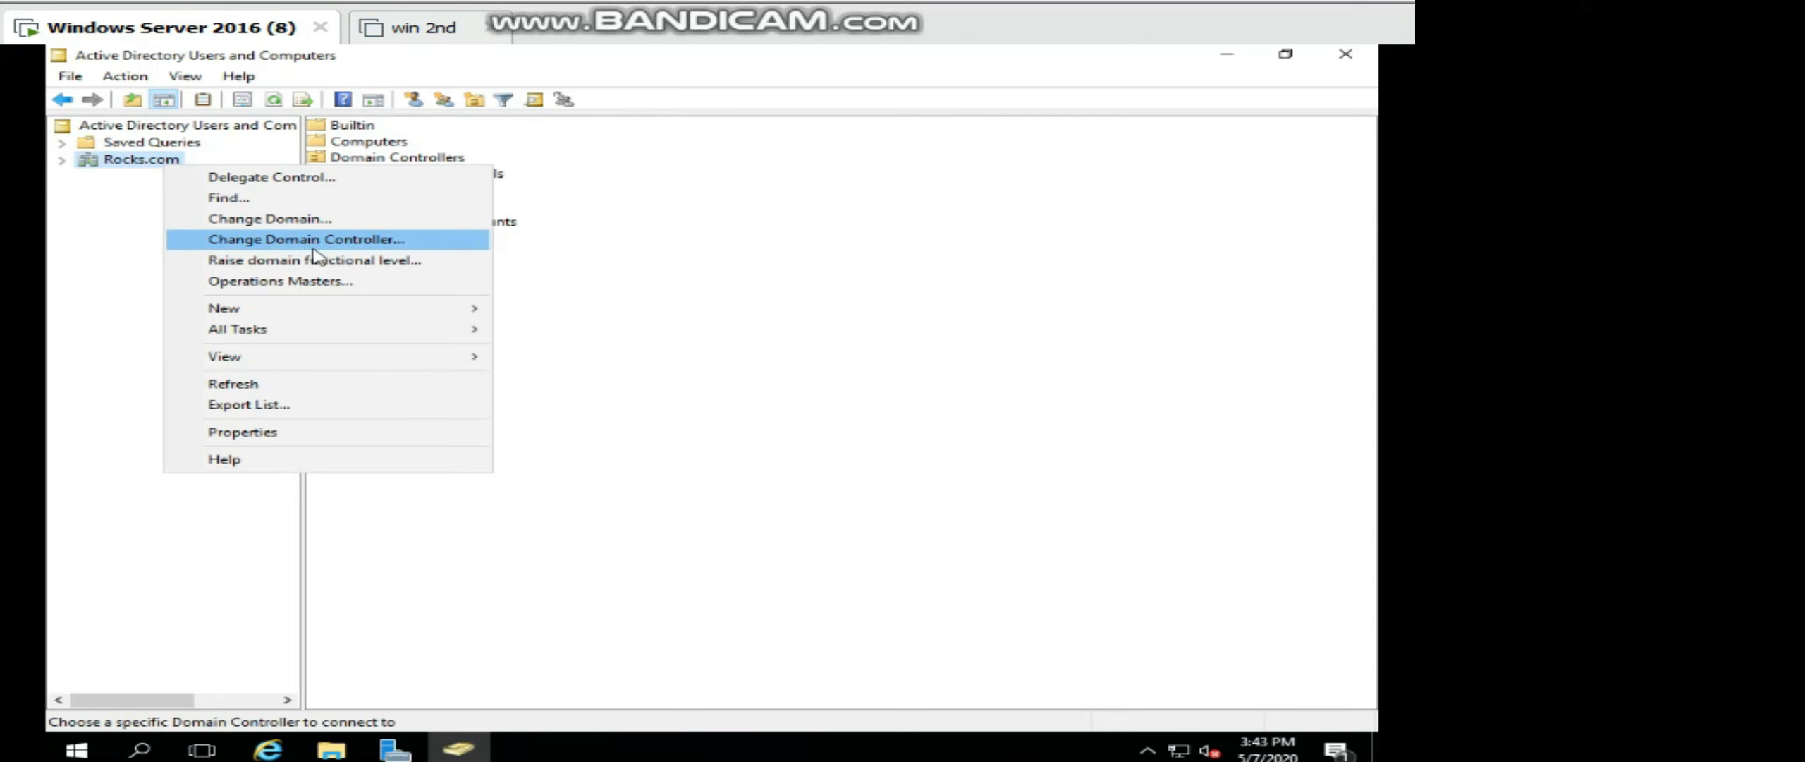
left_click(312, 281)
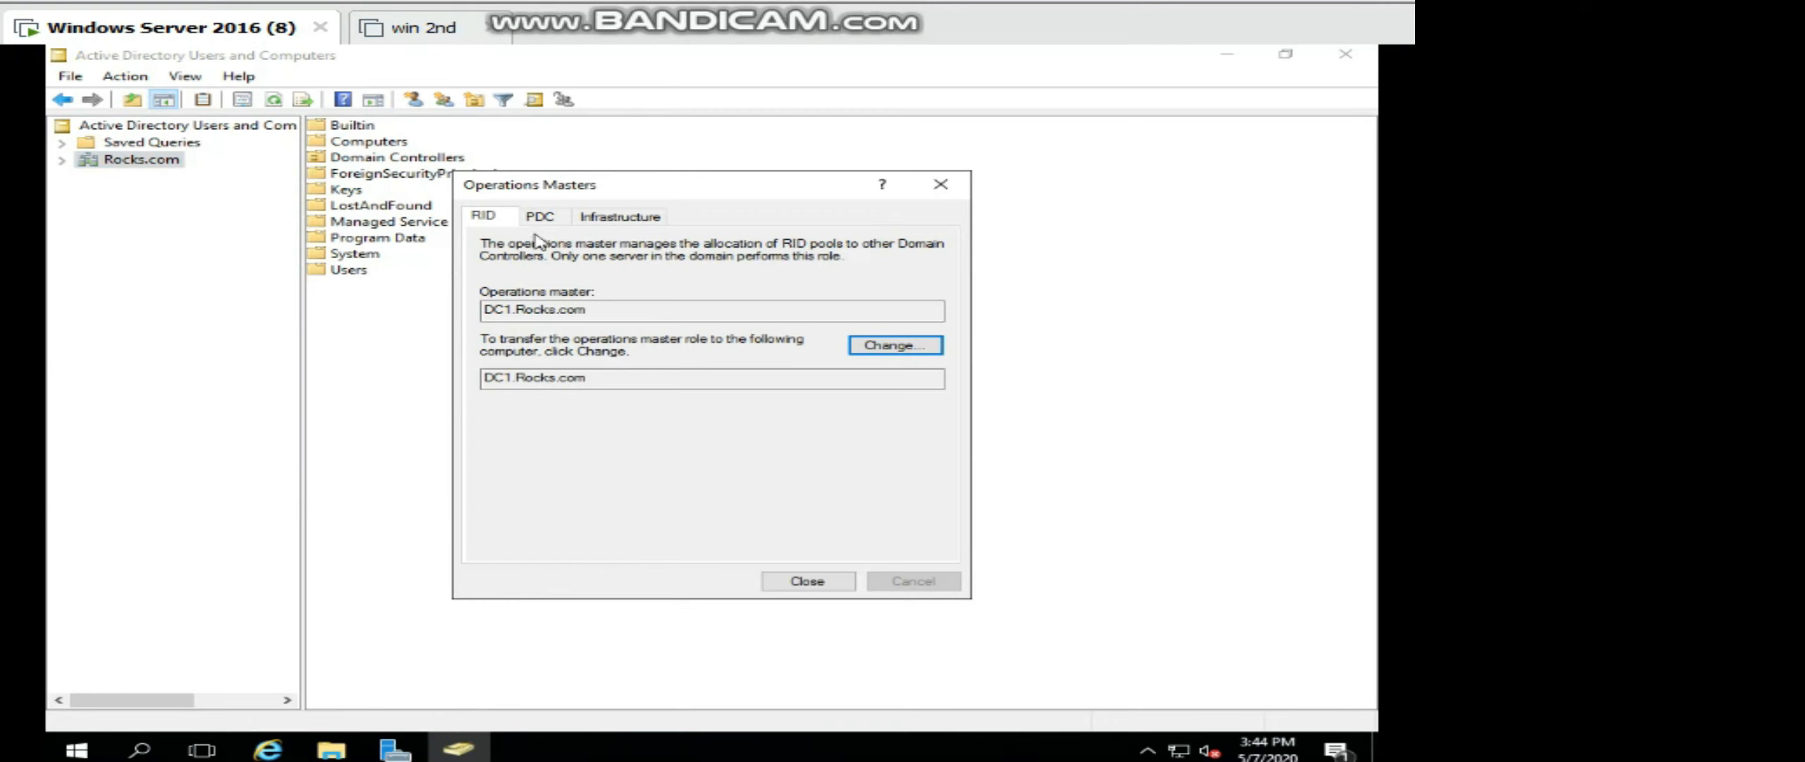
left_click(562, 221)
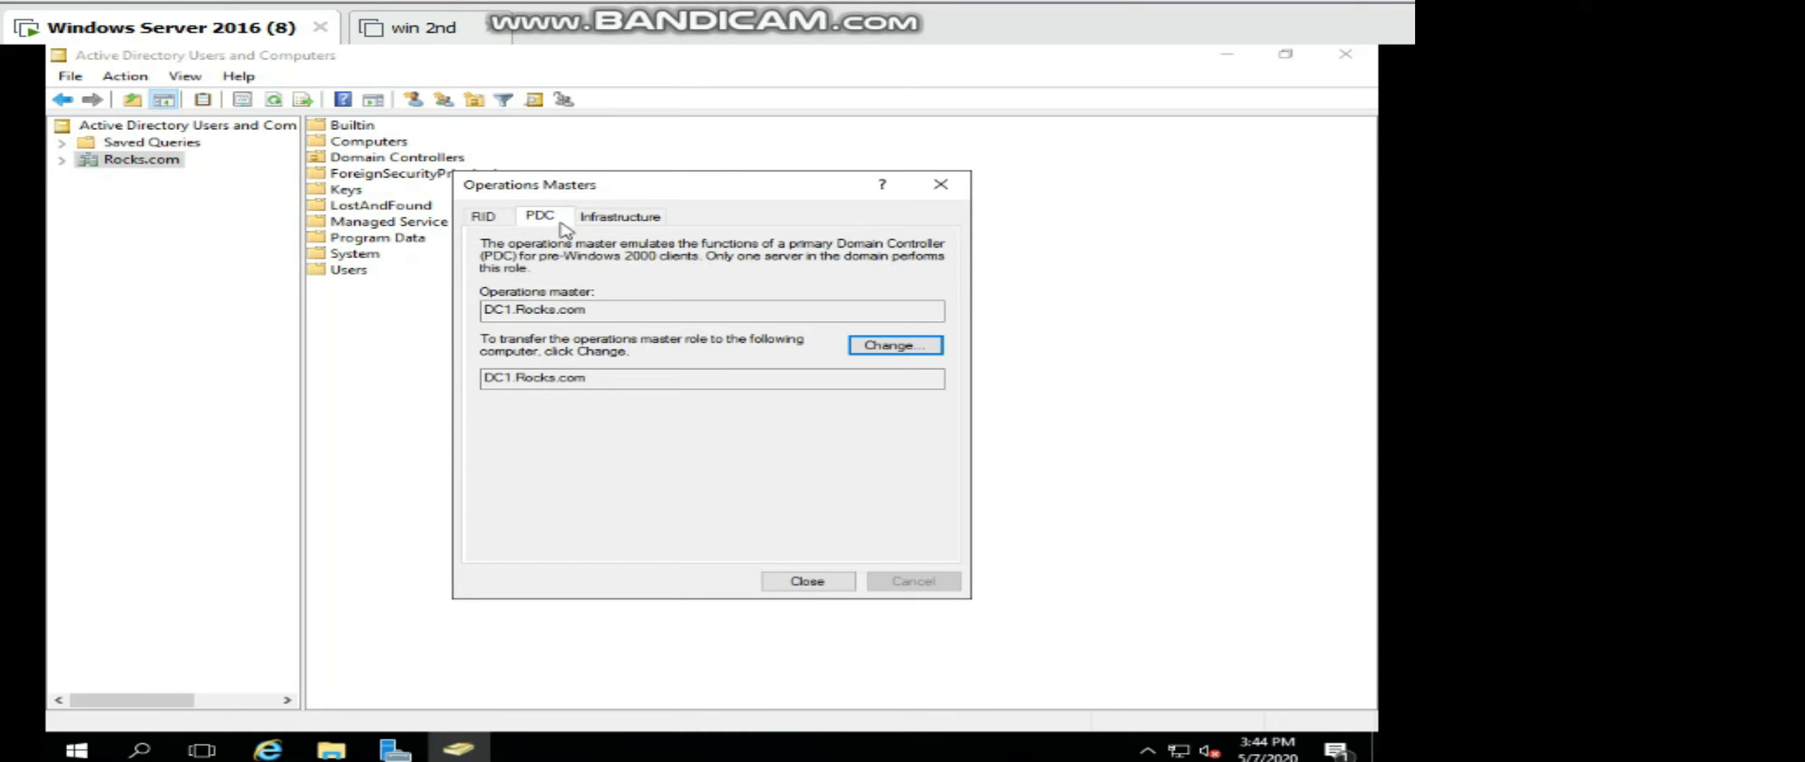
left_click(603, 225)
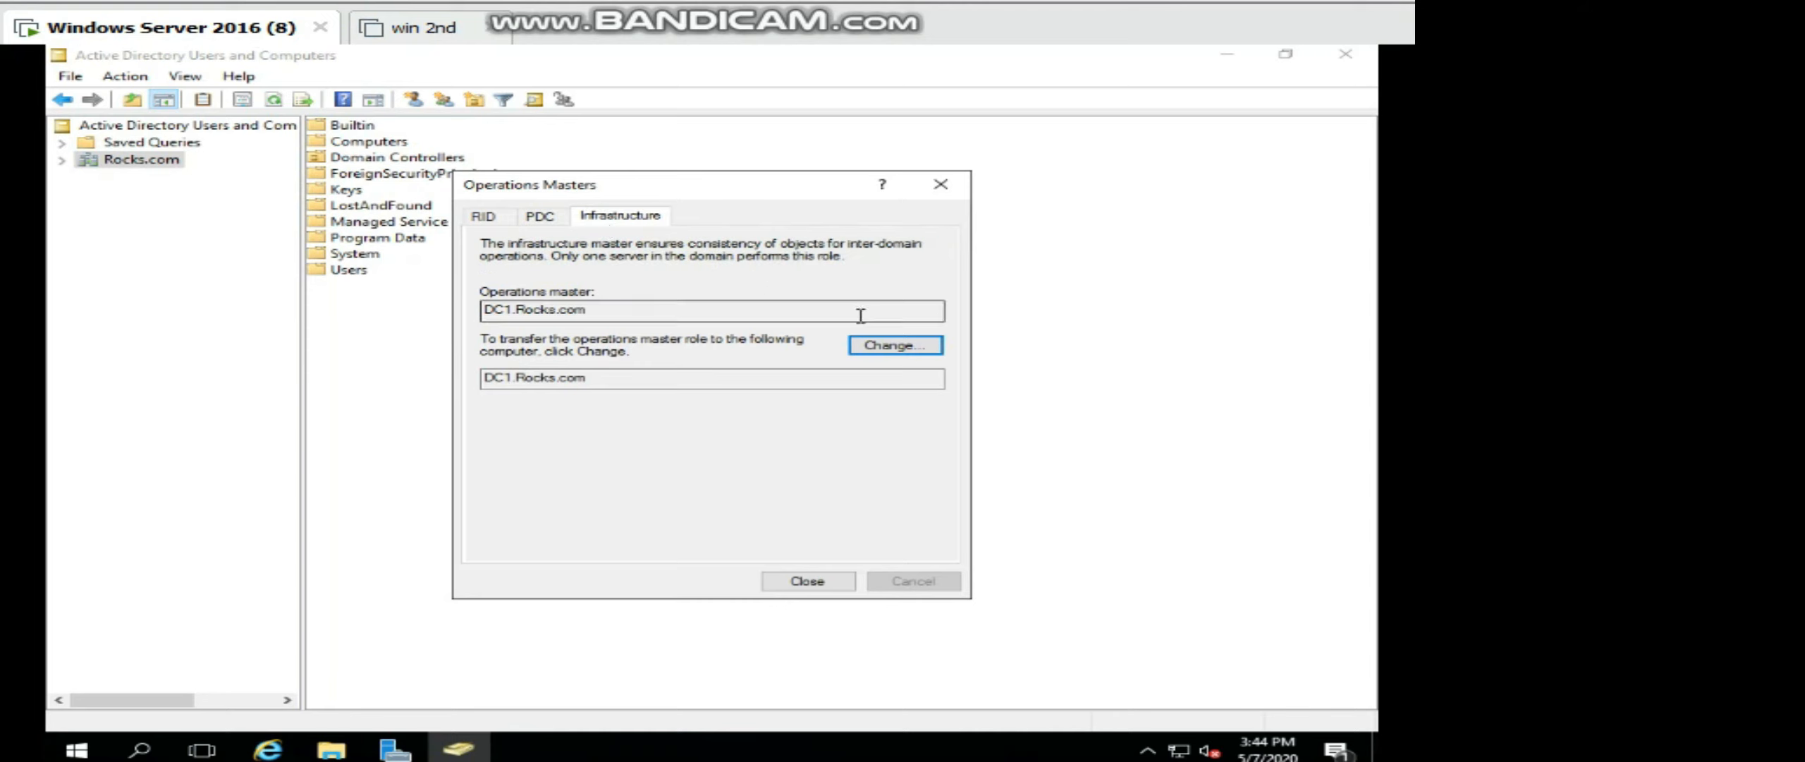
Try to transfer the infrastructure operations master role, then dismiss the Operations Masters settings.
left_click(890, 345)
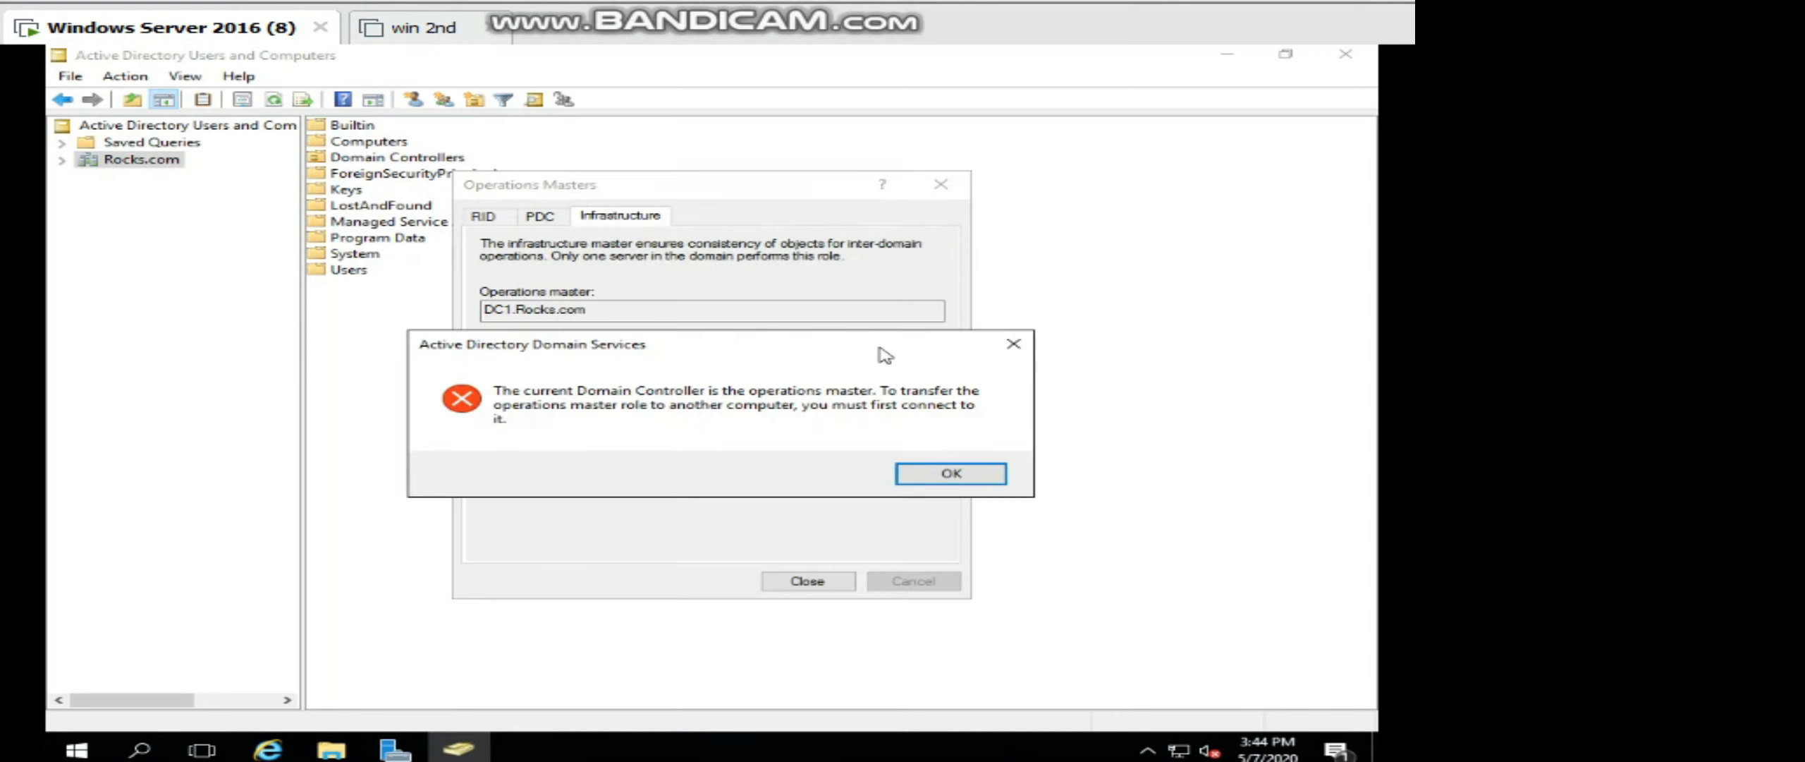
left_click(952, 474)
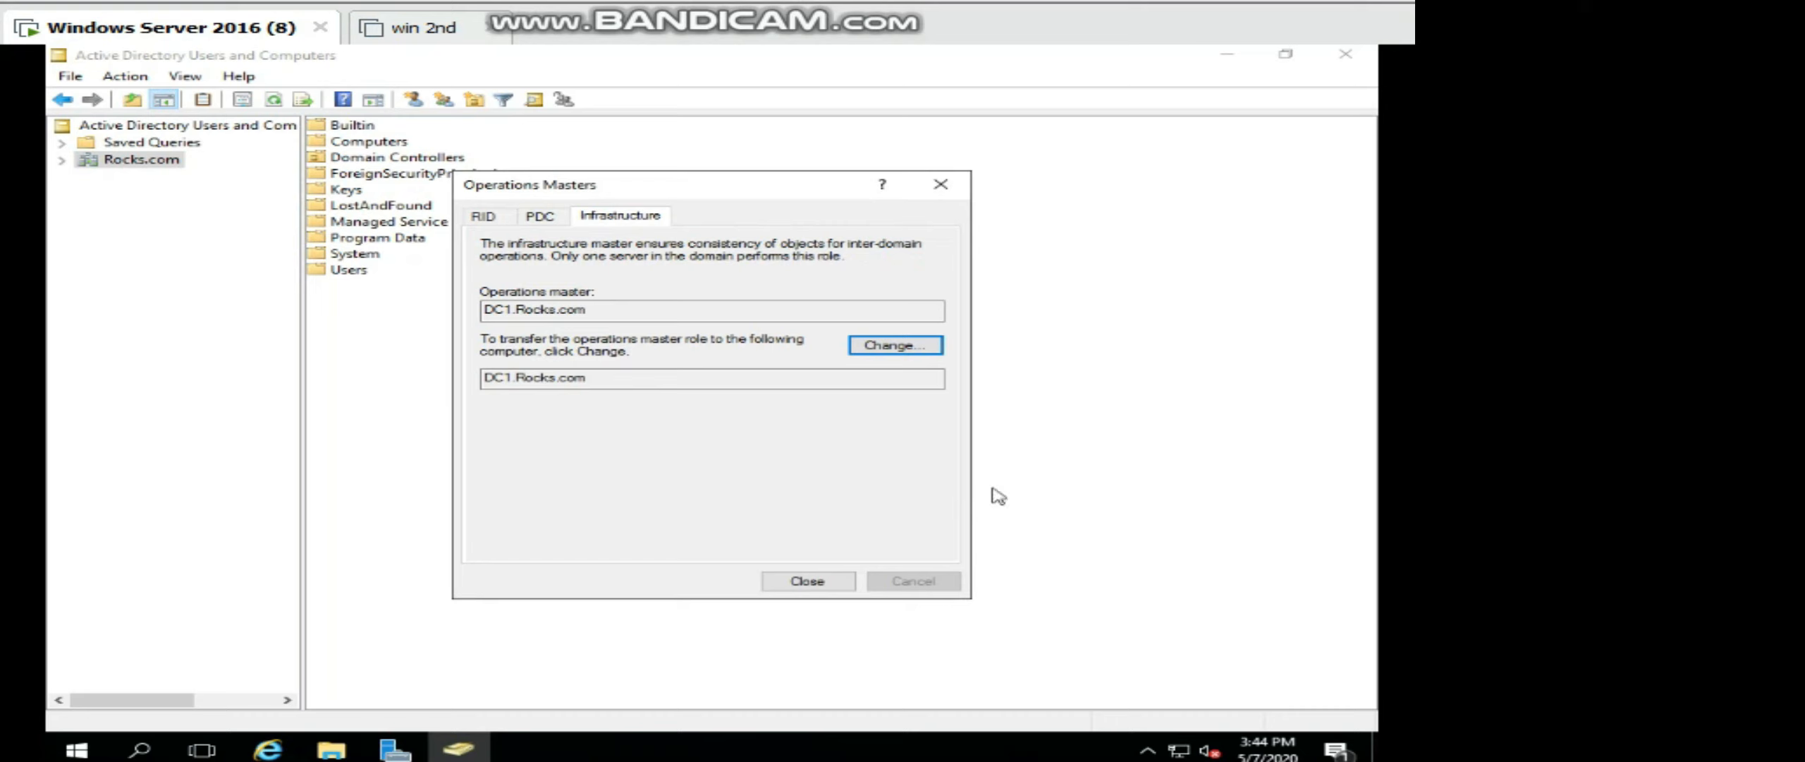
left_click(840, 588)
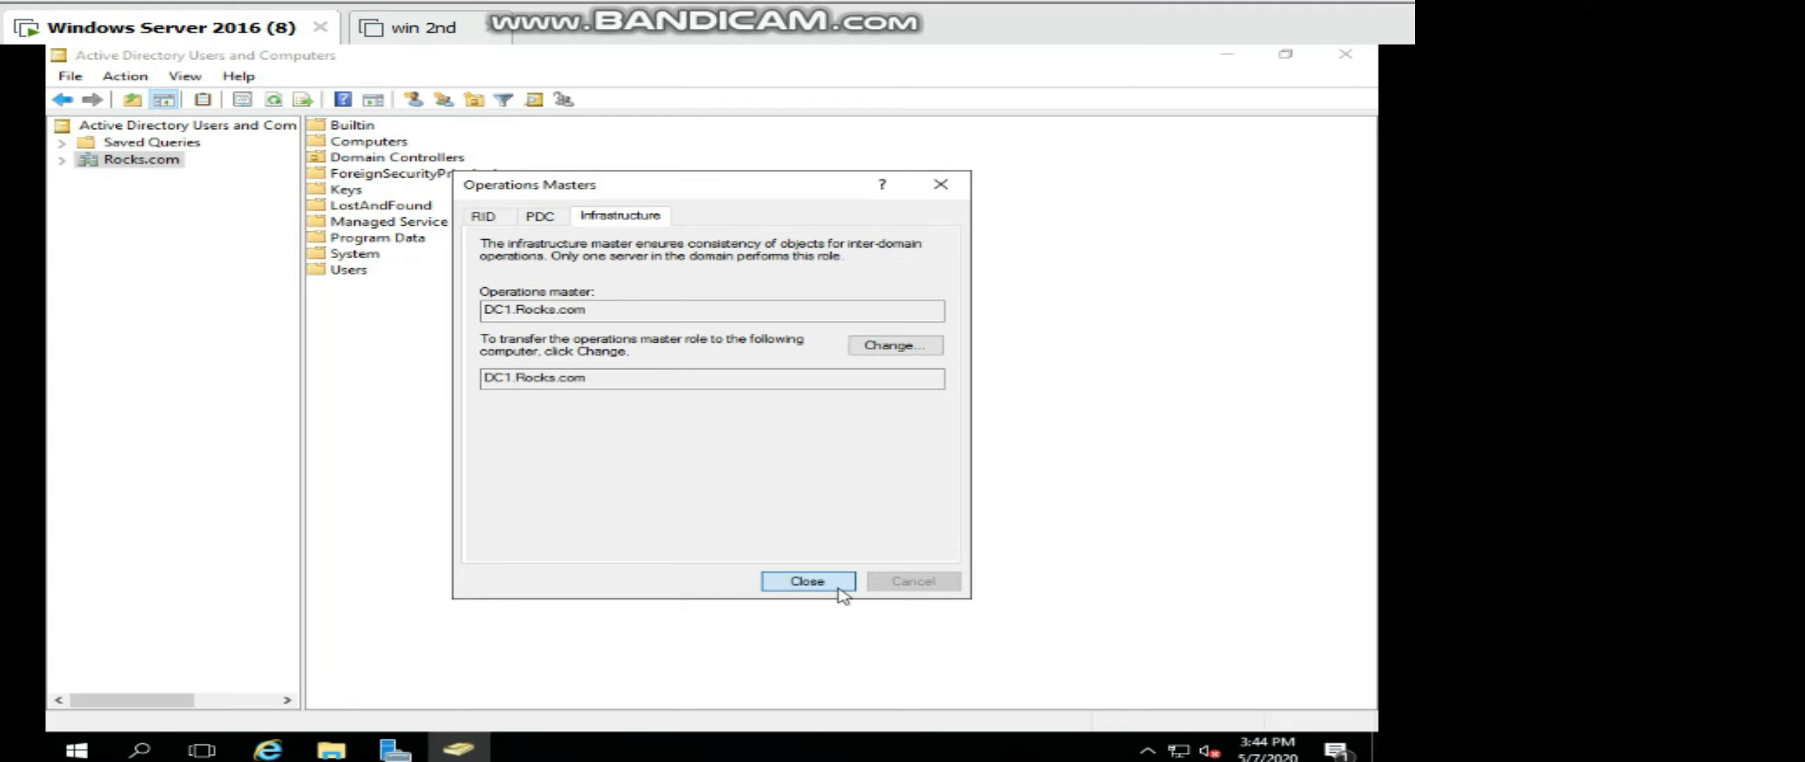
left_click(839, 587)
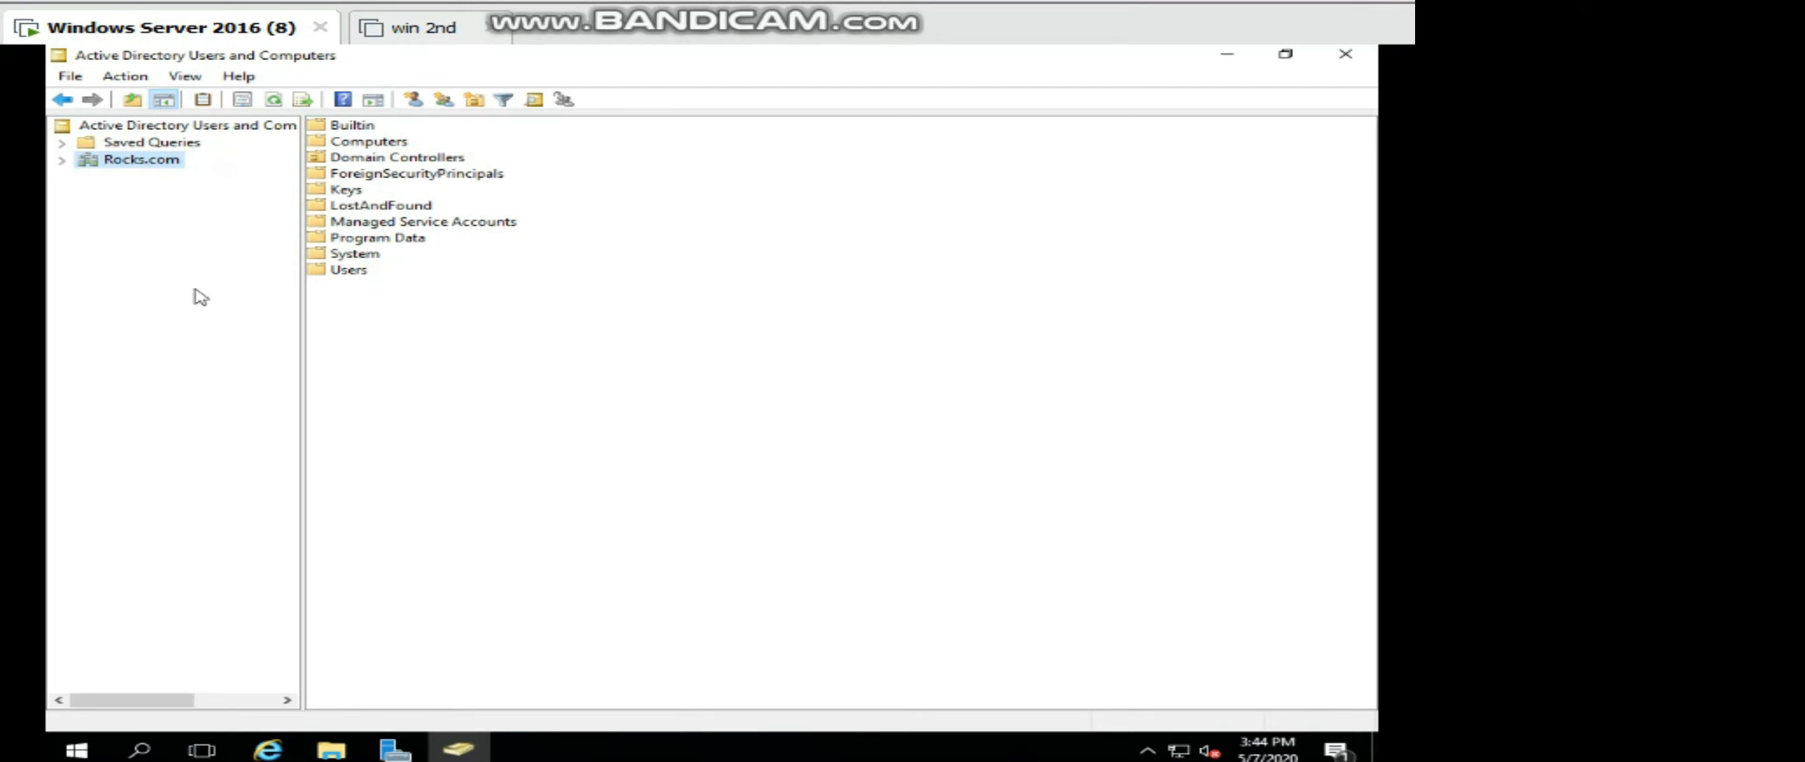
Look over the object types that can be created in Rocks.com, view the blank new user form and cancel it.
right_click(146, 161)
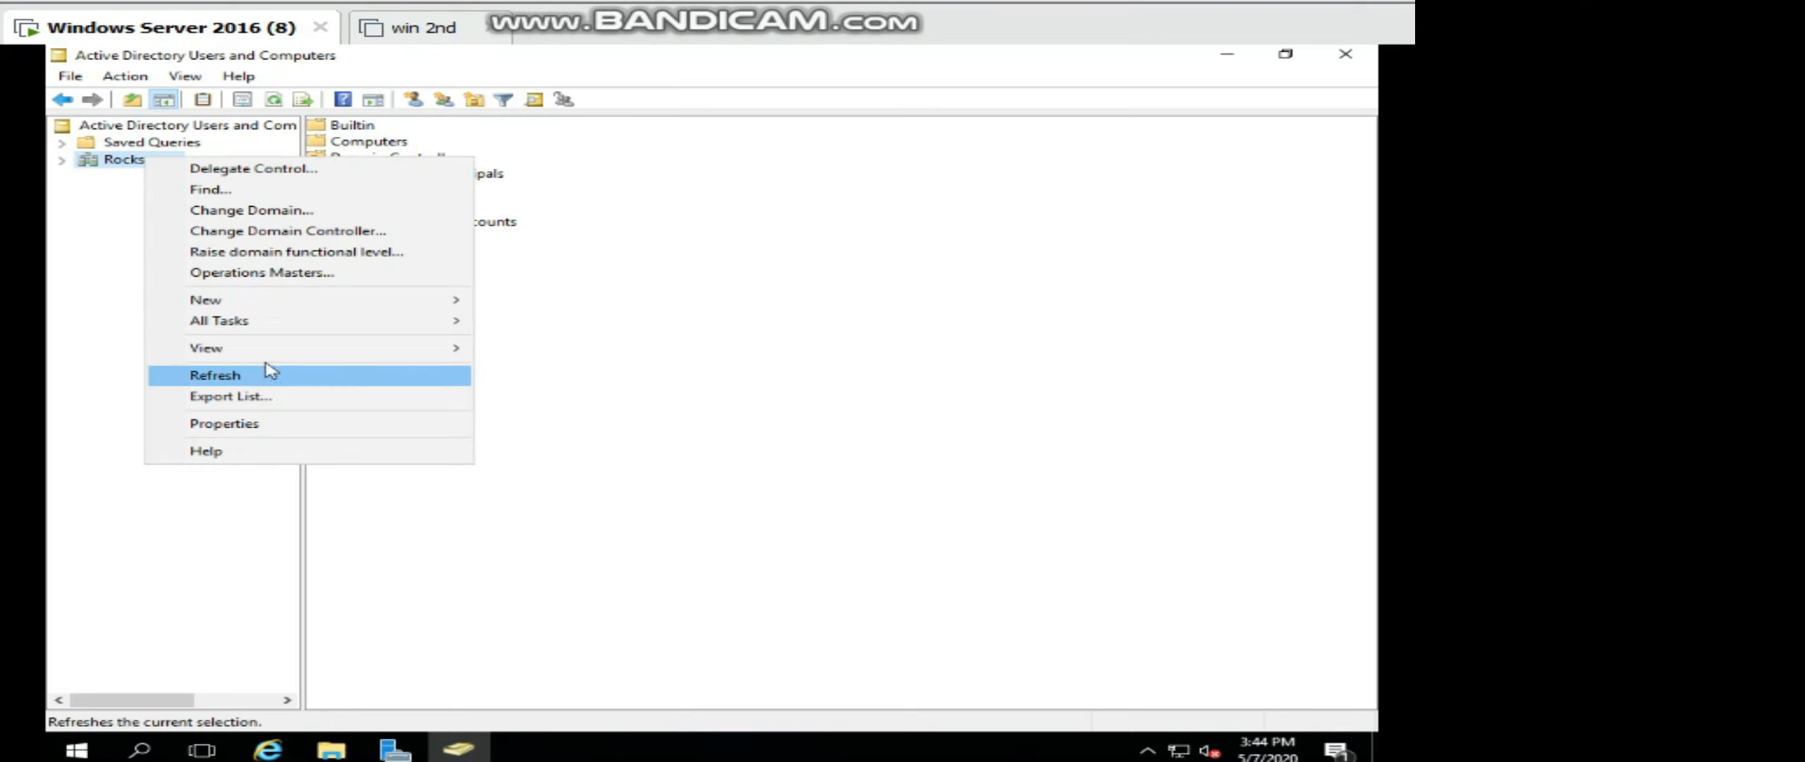
mouse_move(316, 301)
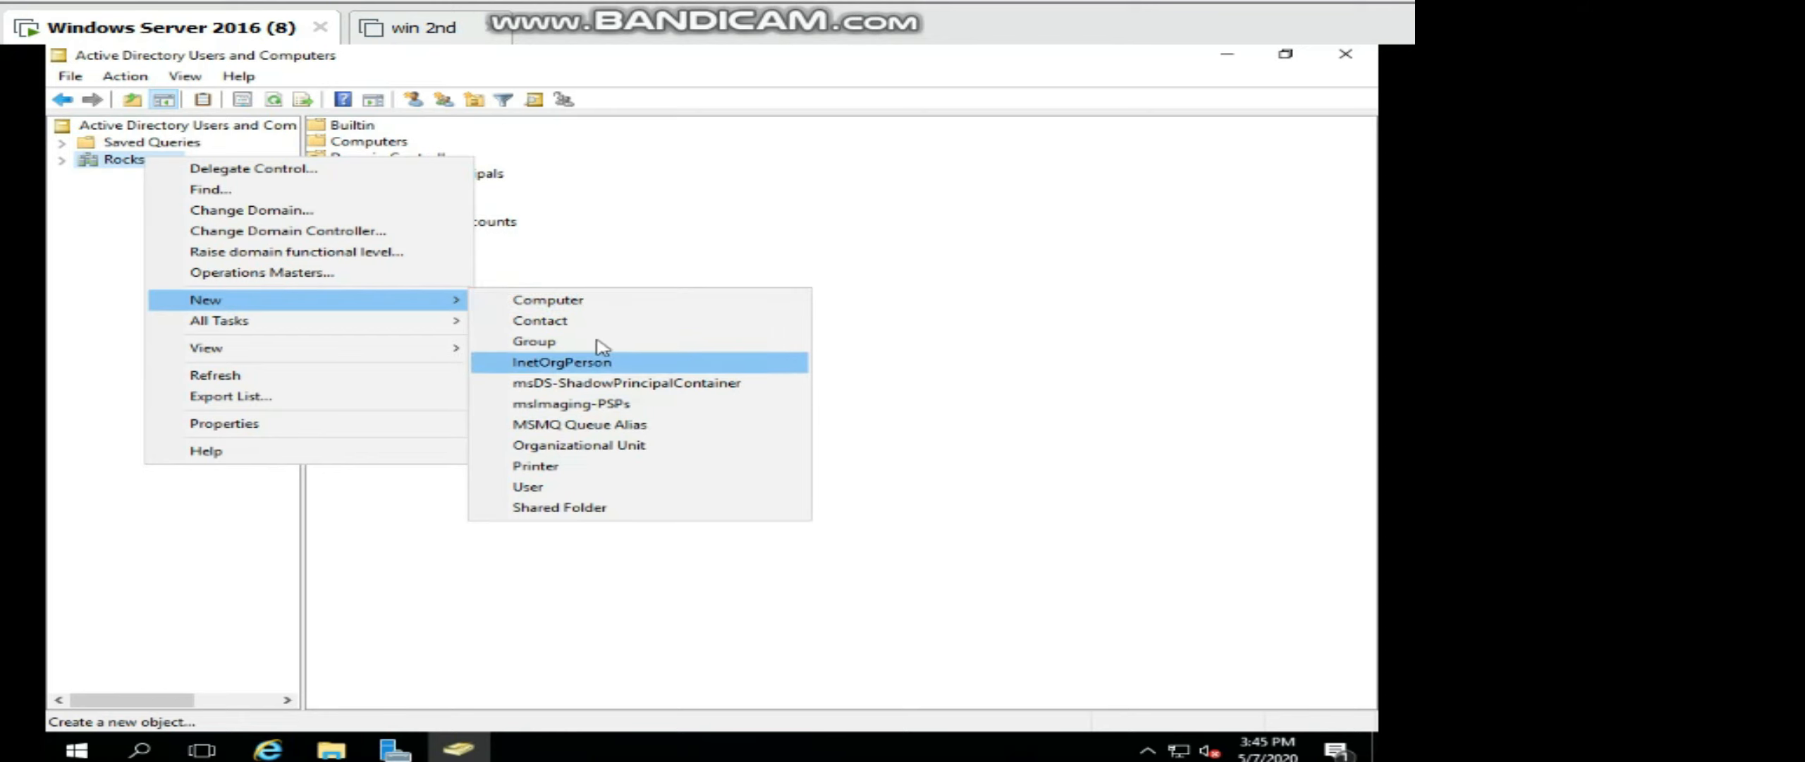
left_click(535, 486)
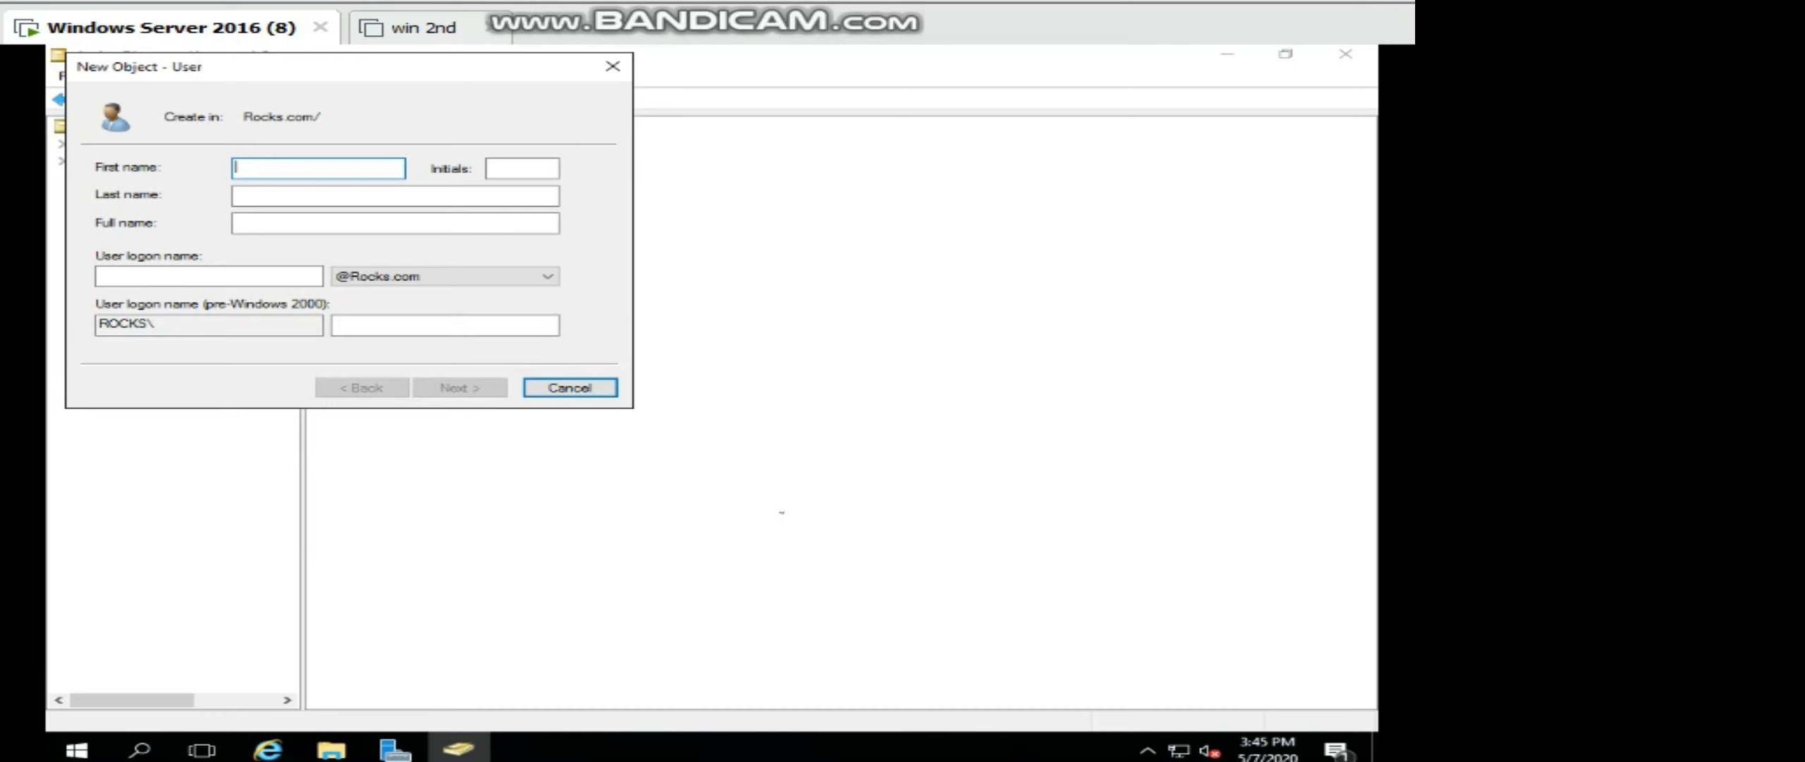
left_click(591, 389)
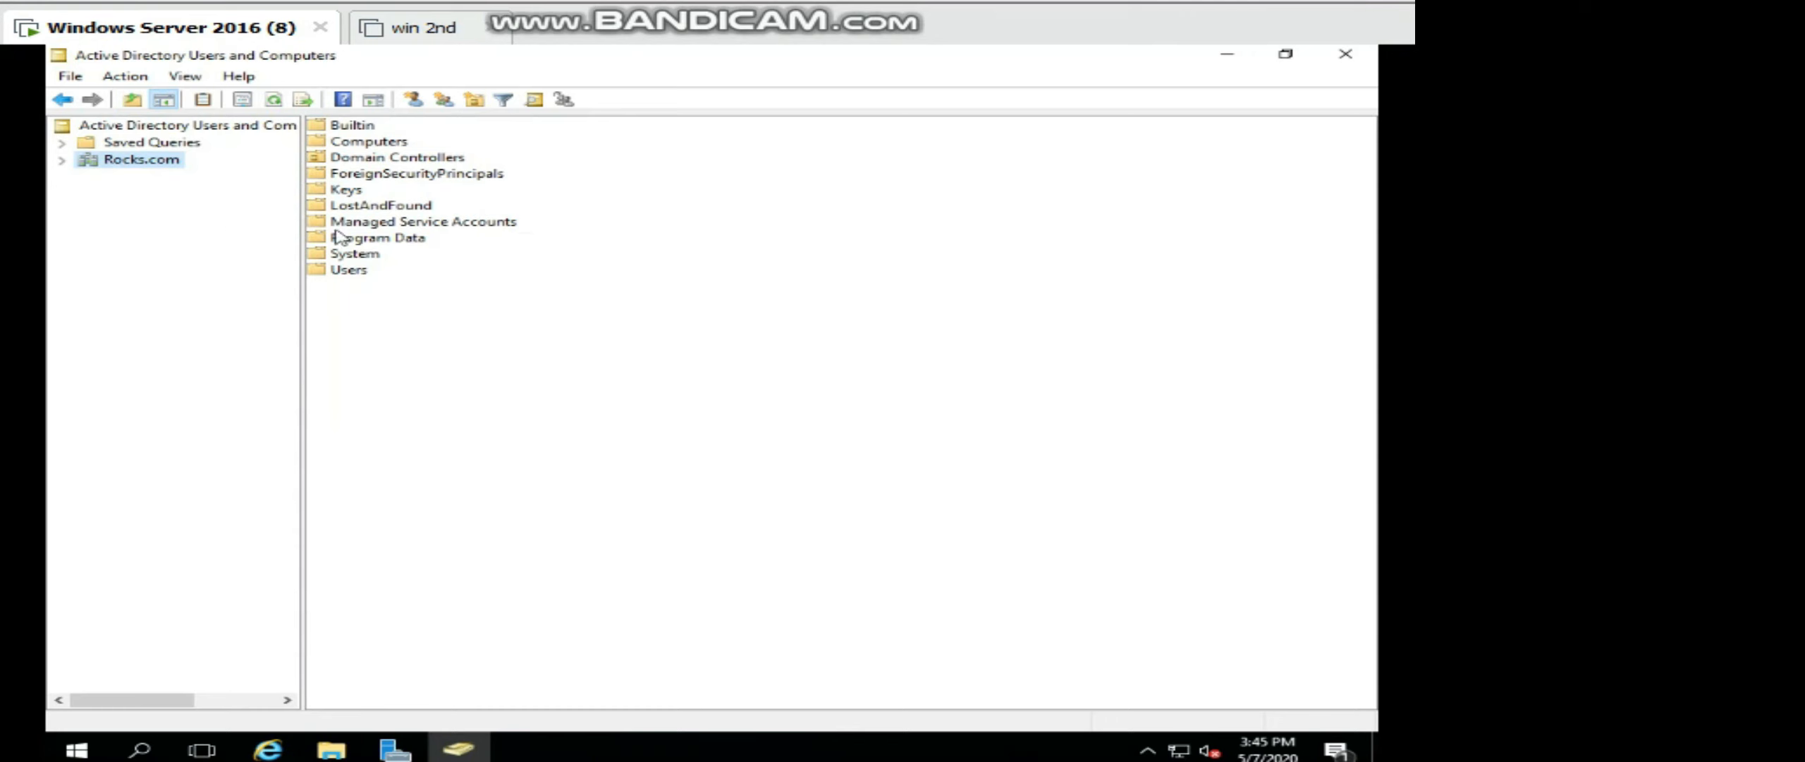
Look over all tasks available for Rocks.com, view the Resultant Set of Policy (Planning) wizard and close it without running it.
right_click(95, 159)
mouse_move(337, 330)
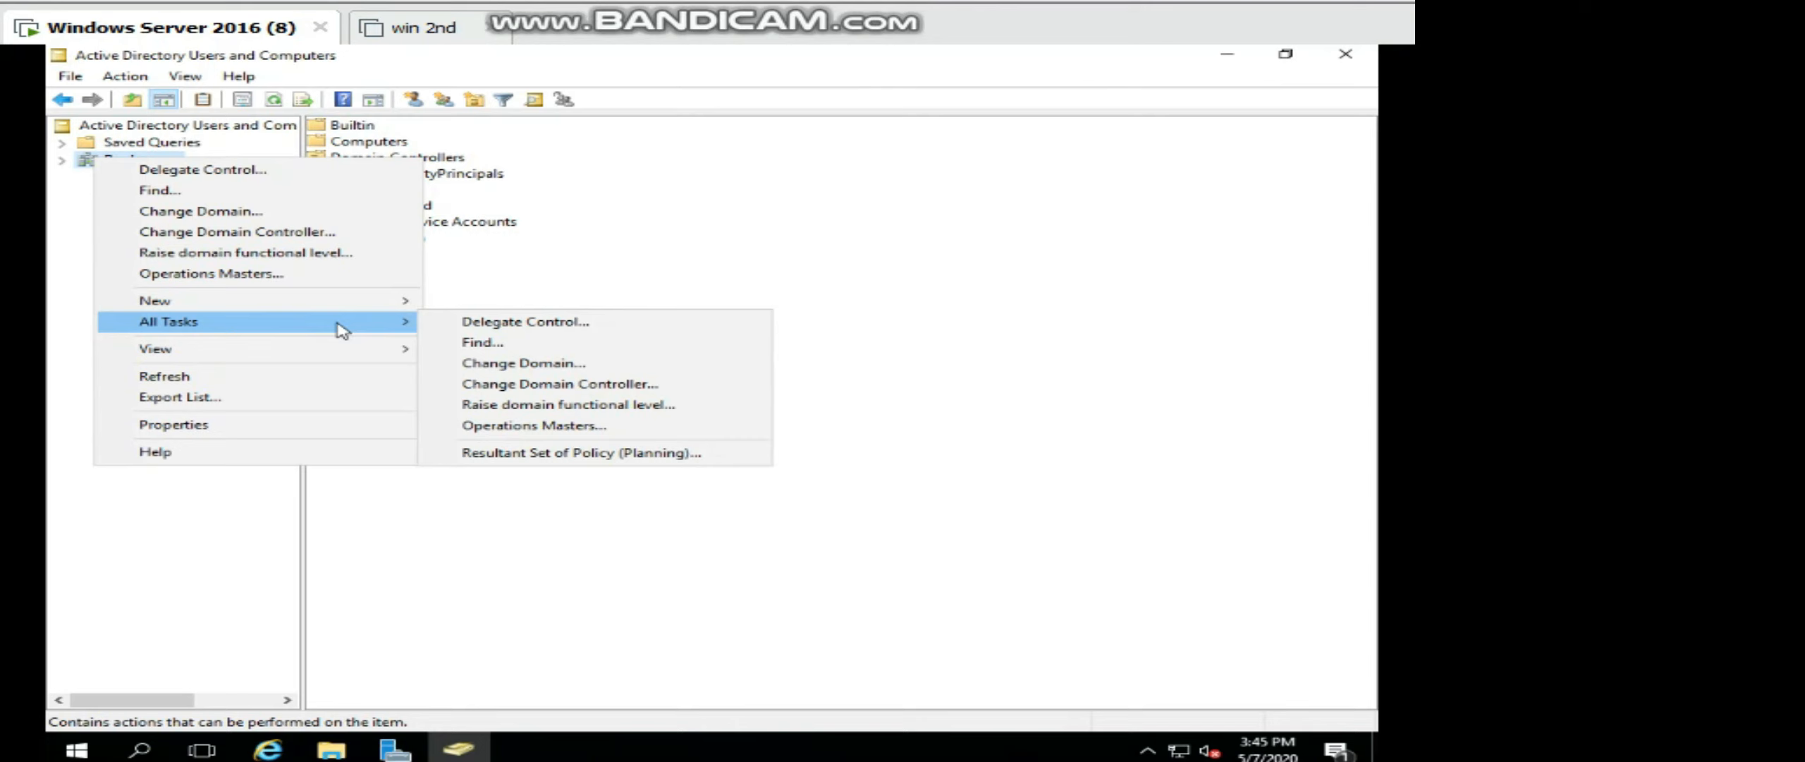
left_click(570, 460)
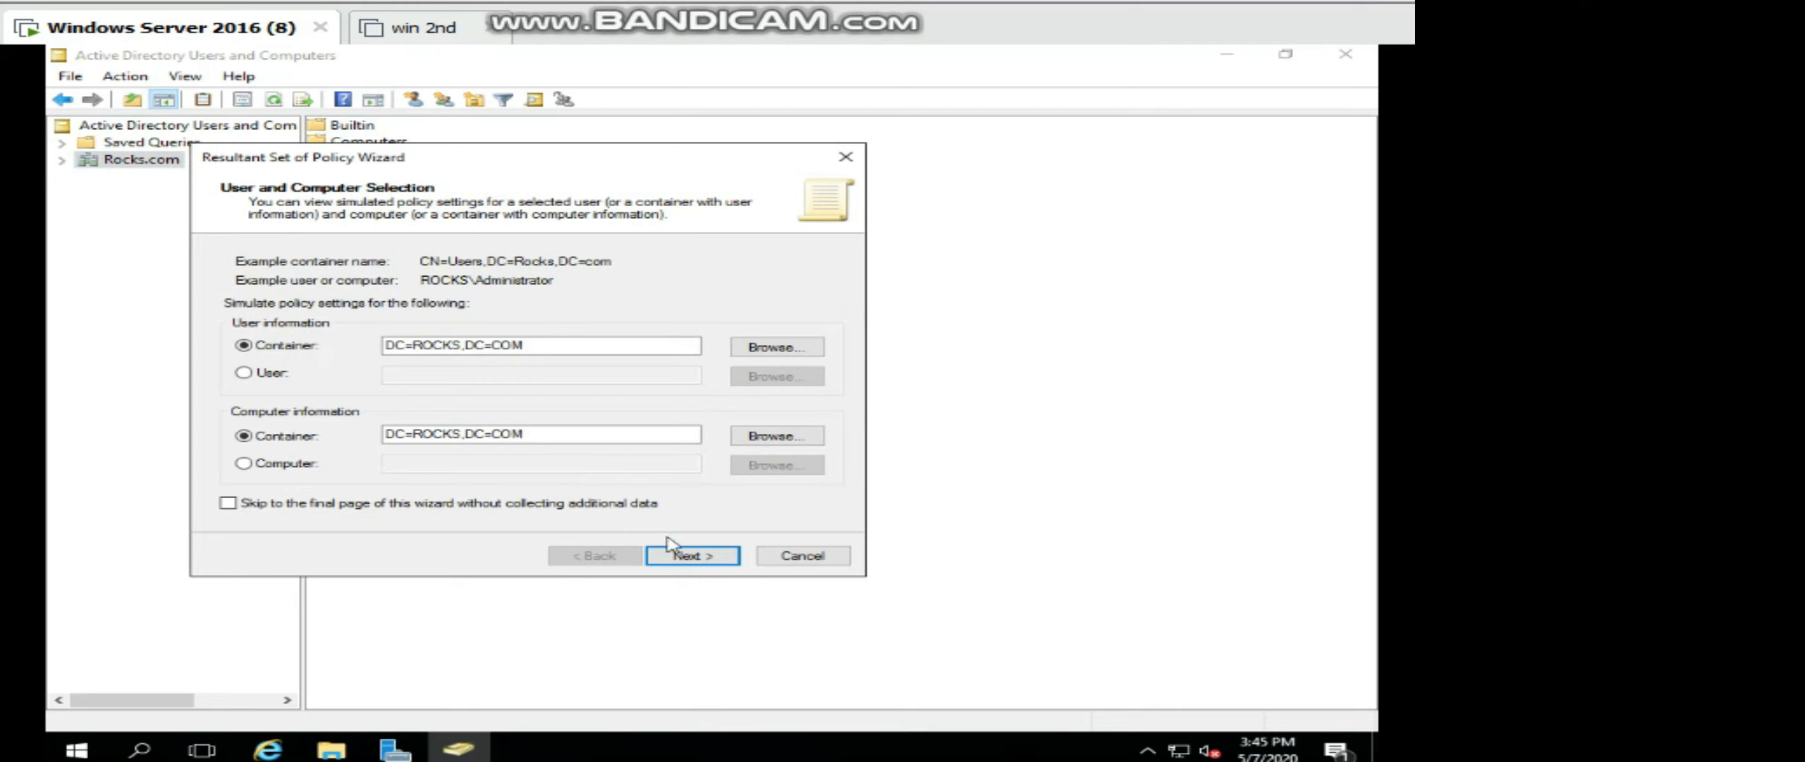
left_click(846, 156)
Review the Rocks.com domain properties, covering the general, manager, object, security and attribute information.
right_click(130, 161)
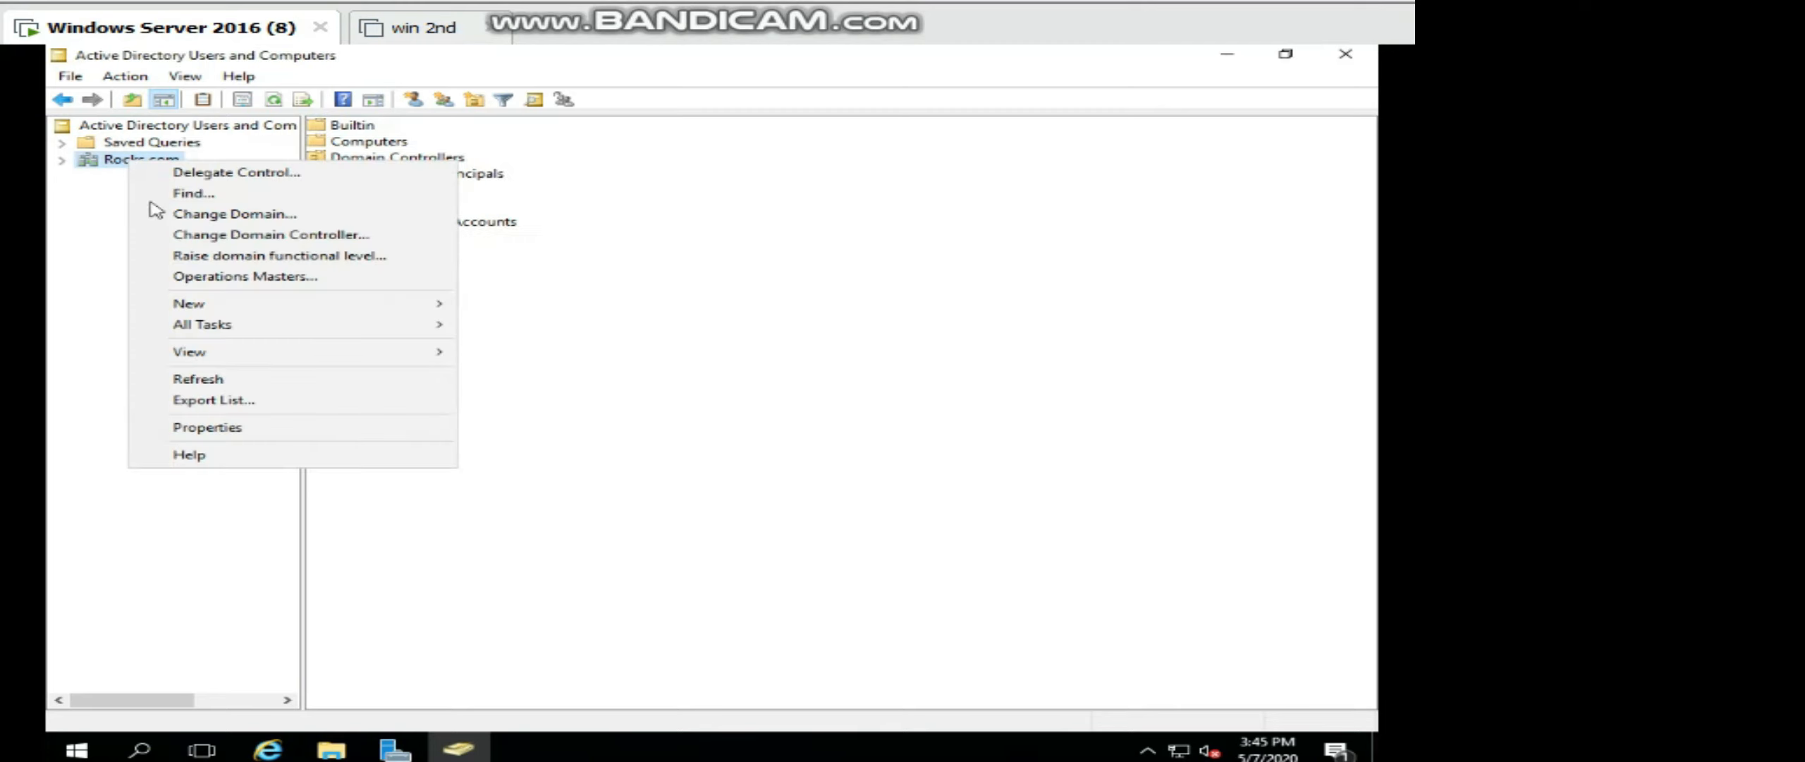
left_click(211, 421)
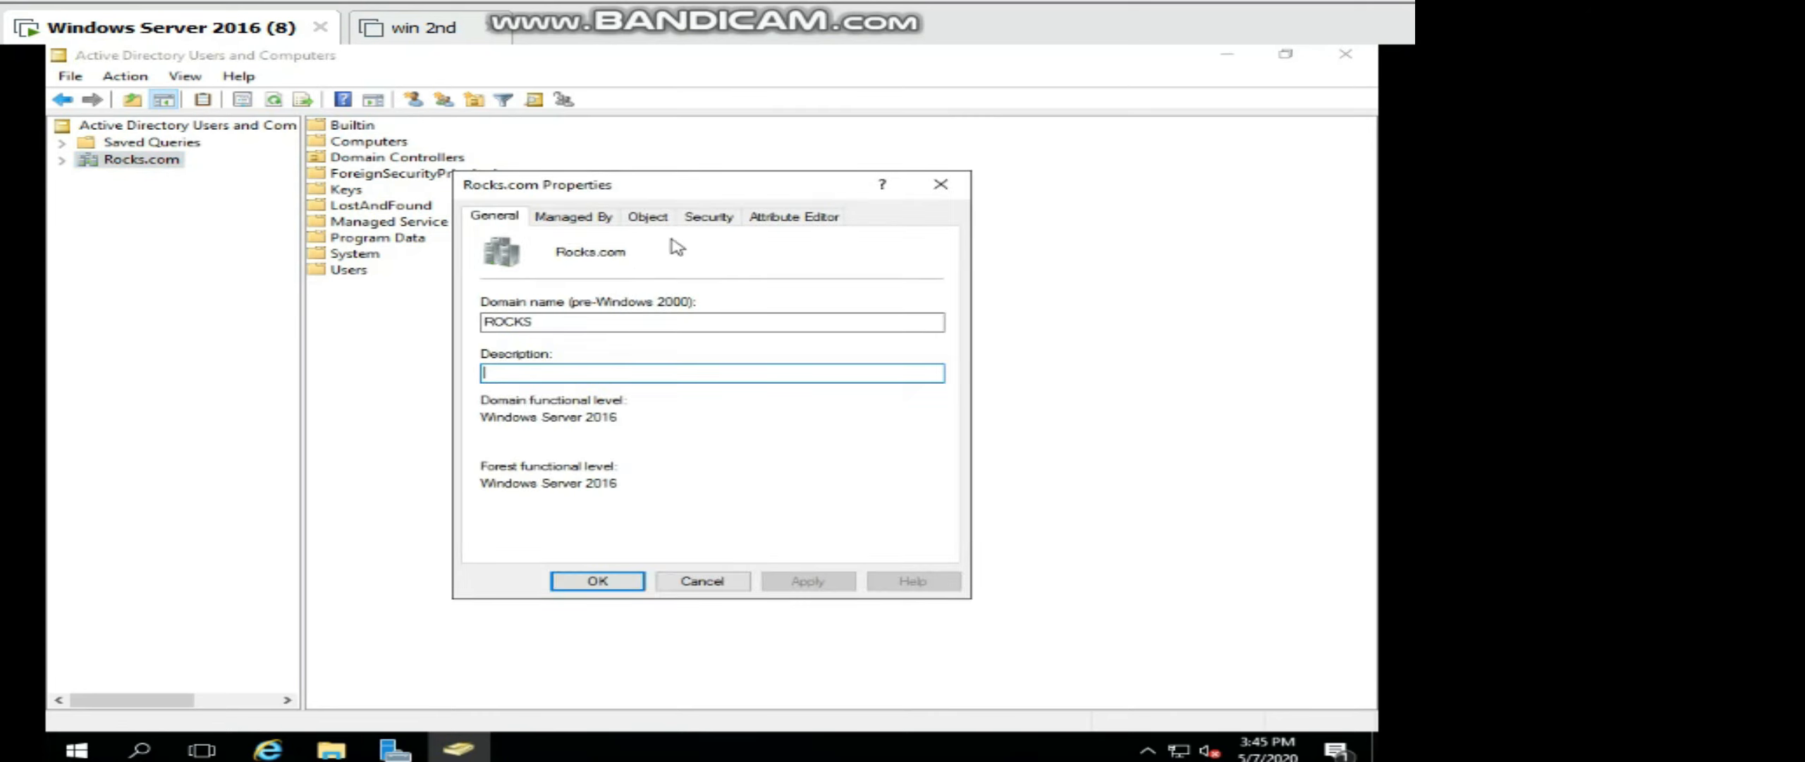
left_click(589, 216)
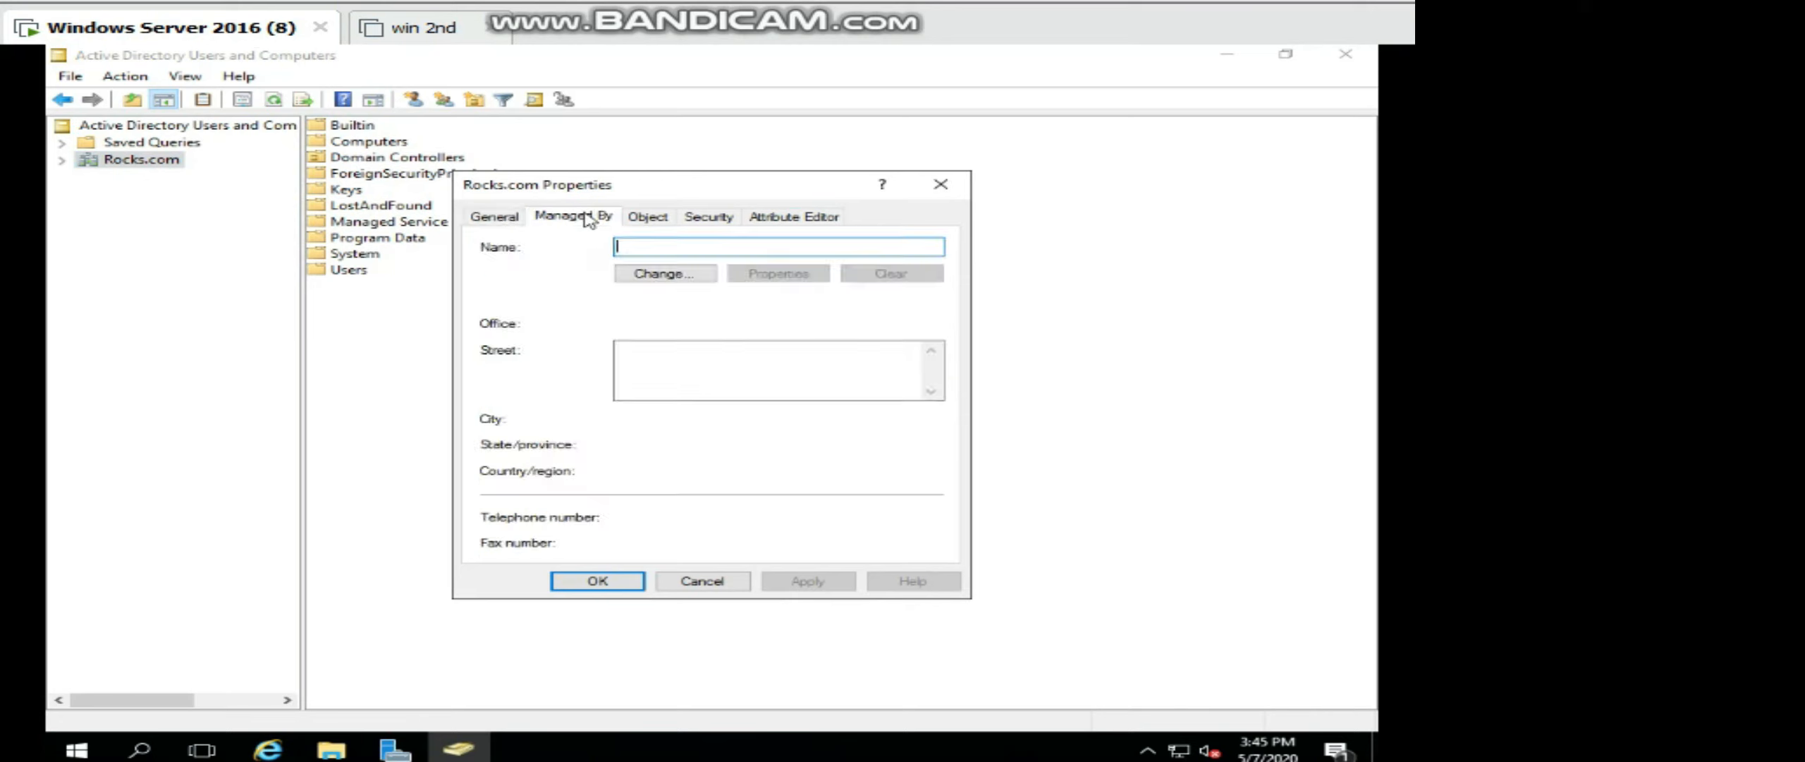
left_click(647, 217)
left_click(714, 216)
left_click(767, 224)
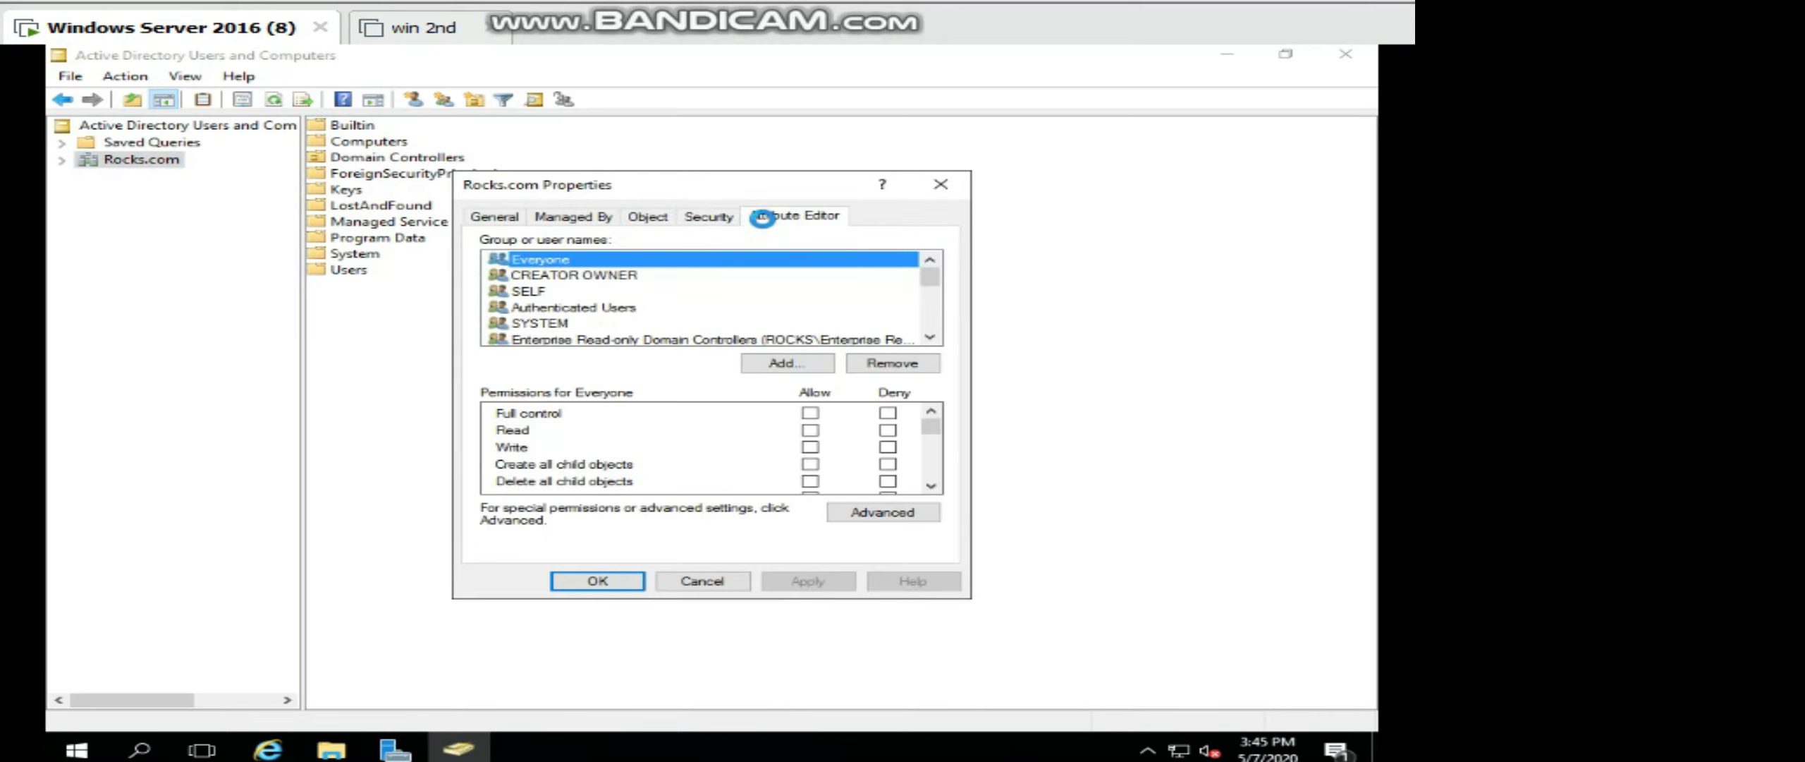